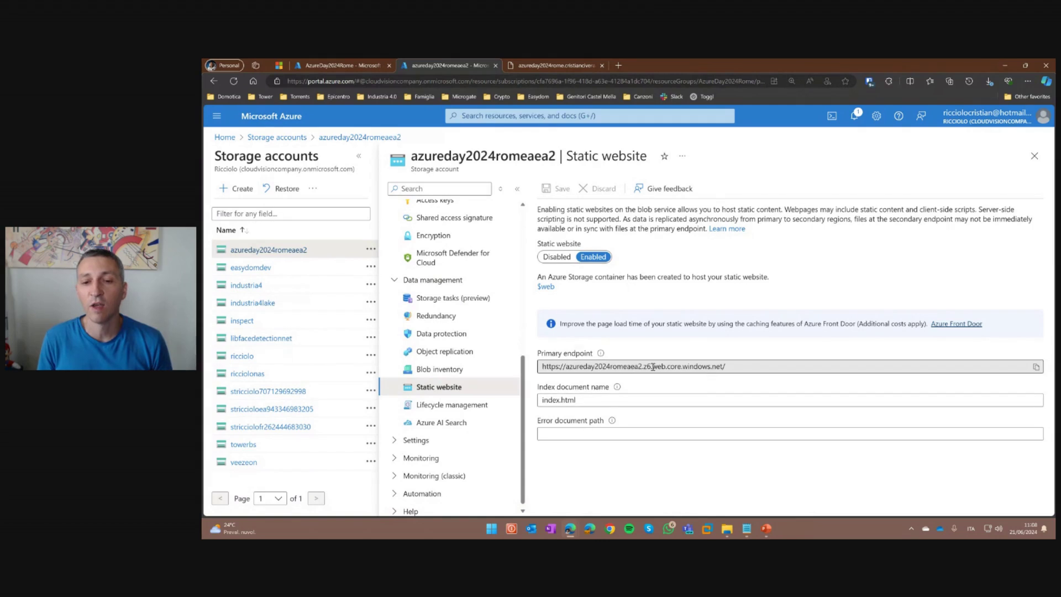
# - Highlight the static website's primary endpoint URL and view the files in the storage account's $web container
pyautogui.moveTo(542, 367); pyautogui.dragTo(759, 363)
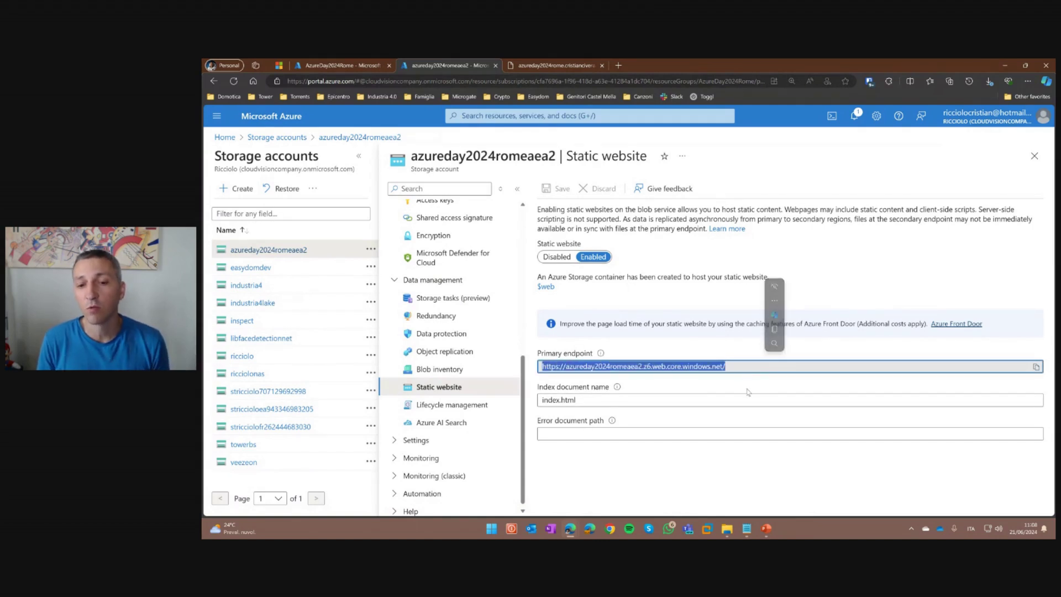
pyautogui.scroll(4, 451, 298)
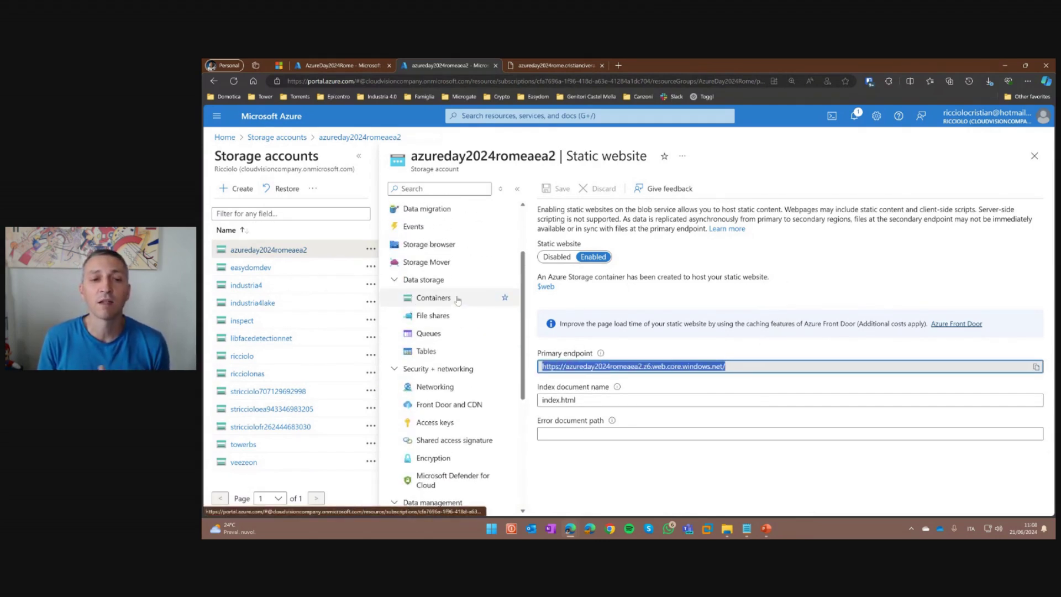
pyautogui.click(452, 297)
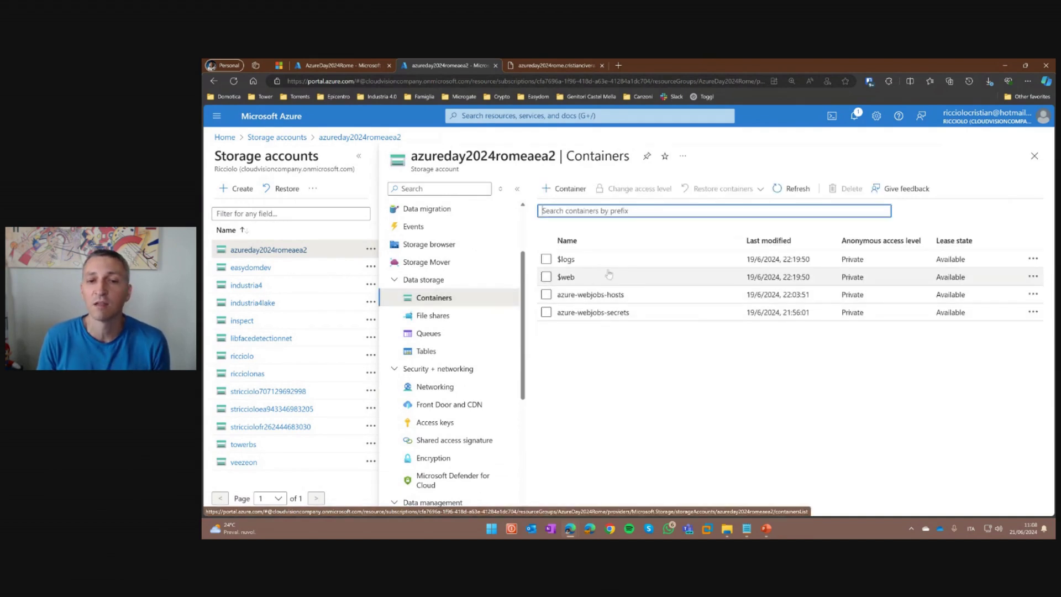
pyautogui.click(592, 278)
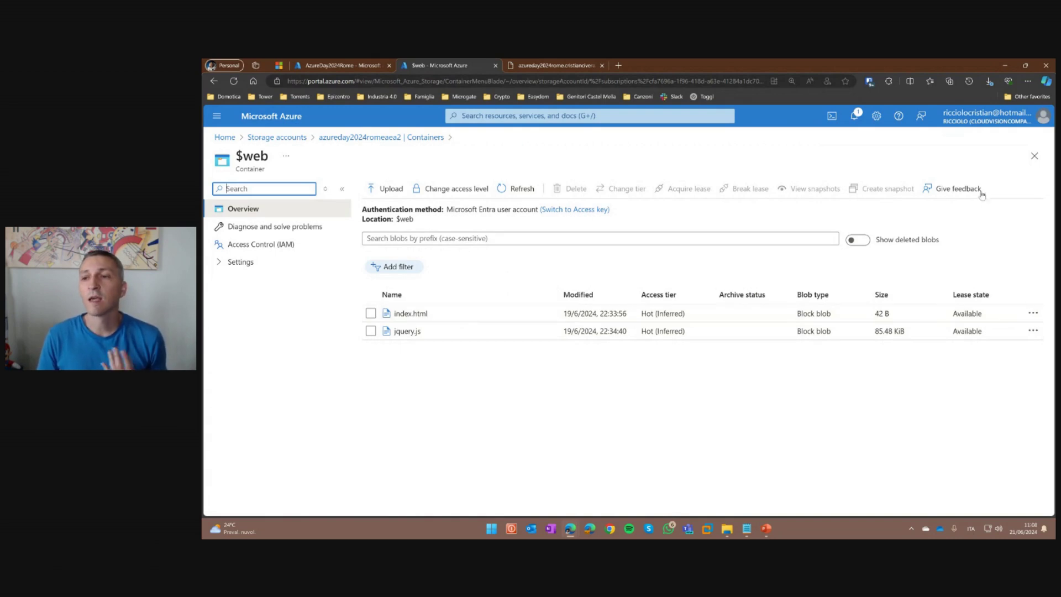
pyautogui.click(1033, 156)
# - Reopen the Static website settings of the azureday2024romeaea2 storage account
pyautogui.scroll(-2, 458, 415)
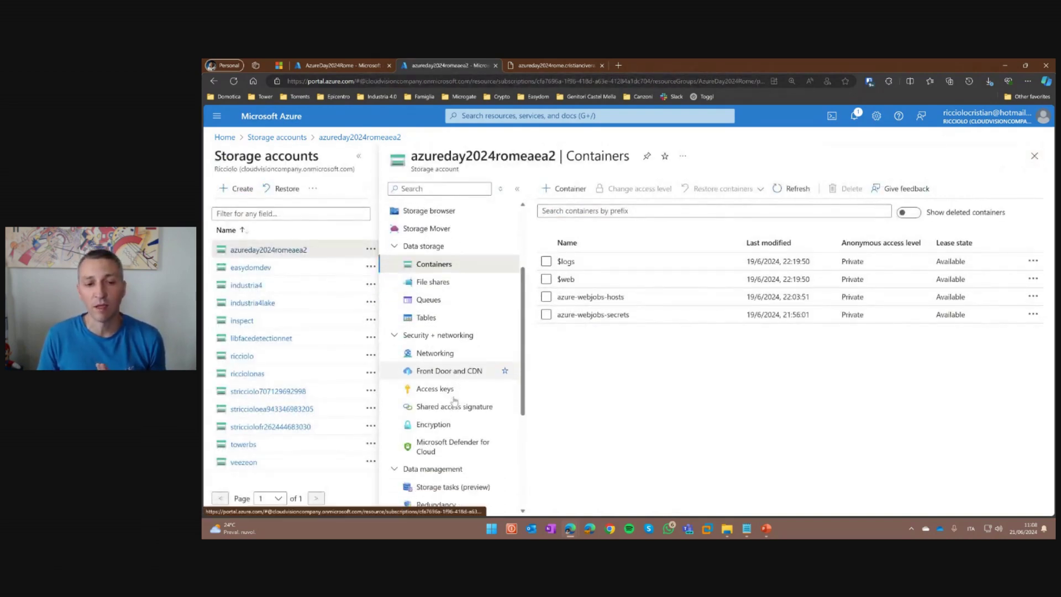
pyautogui.scroll(-2, 455, 365)
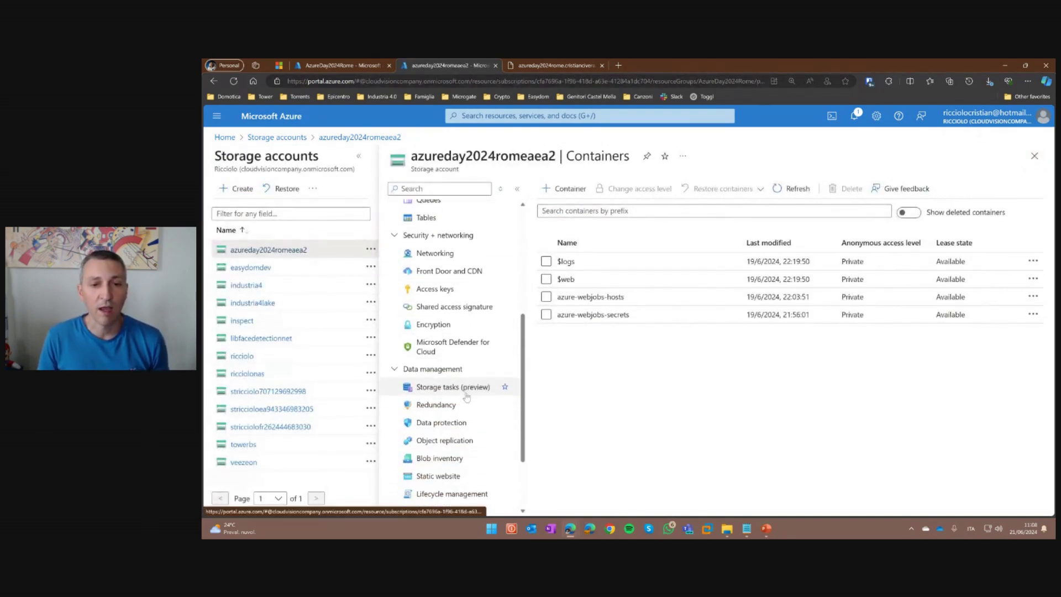
pyautogui.scroll(-3, 453, 349)
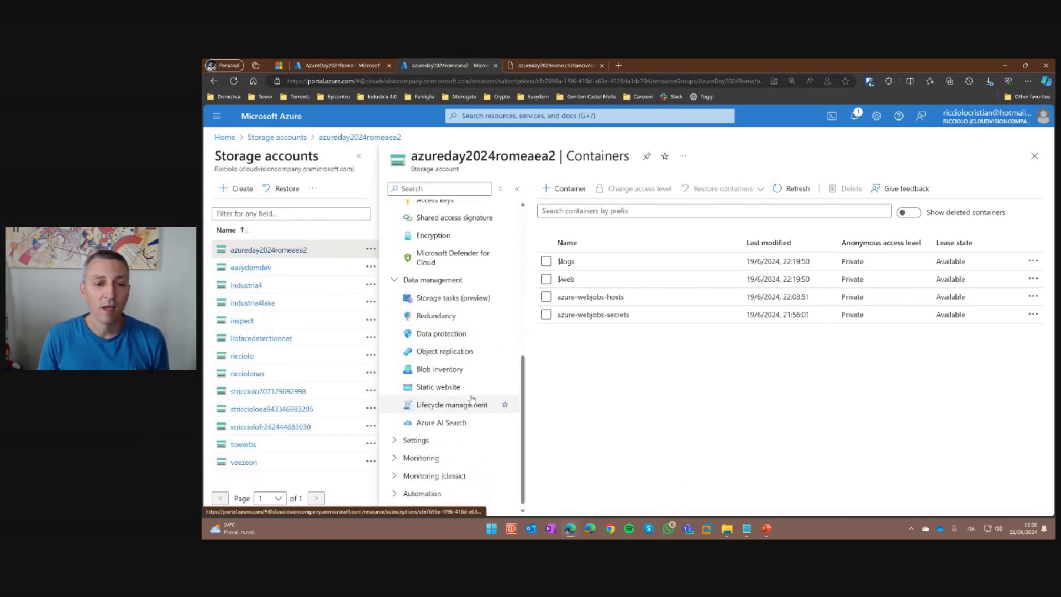
pyautogui.click(433, 390)
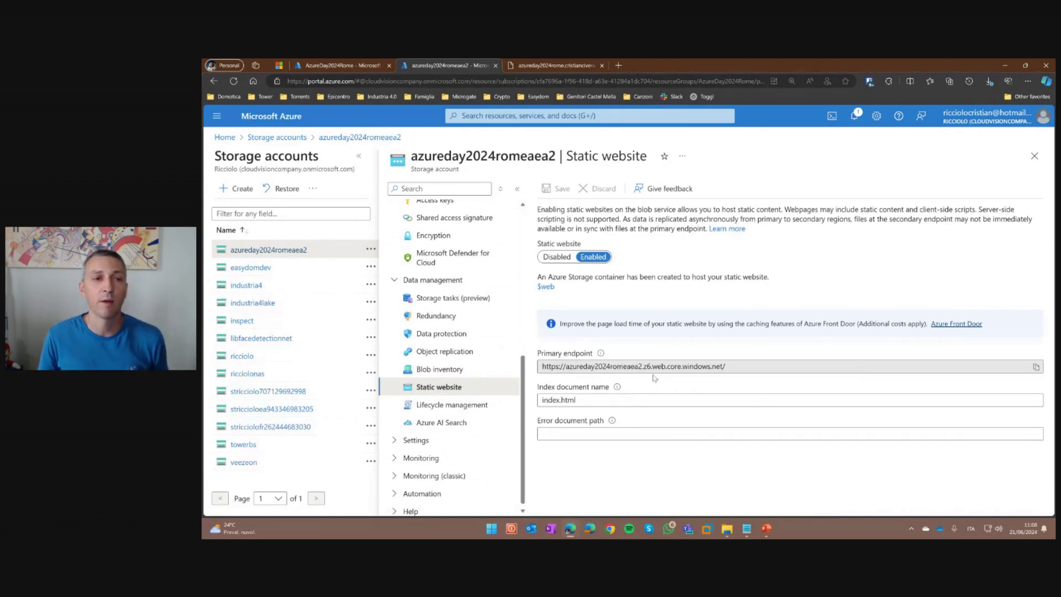
# - In the Front Door profile's html origin group, try to add origin html2, type Storage (Static website), host azureday2024romeaea2.z6.web.core.windows.net
pyautogui.click(352, 67)
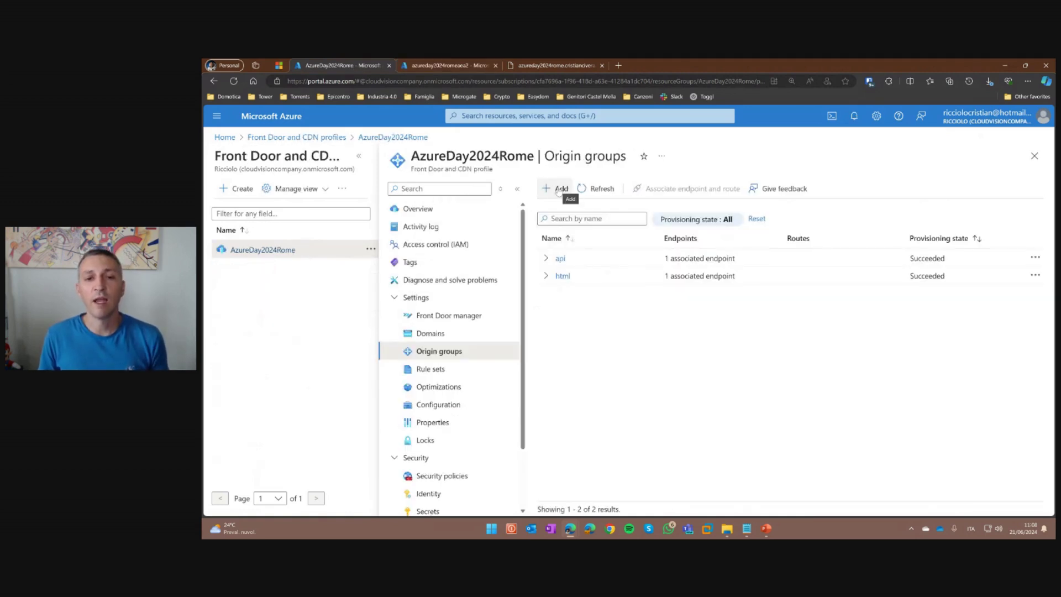
pyautogui.click(566, 278)
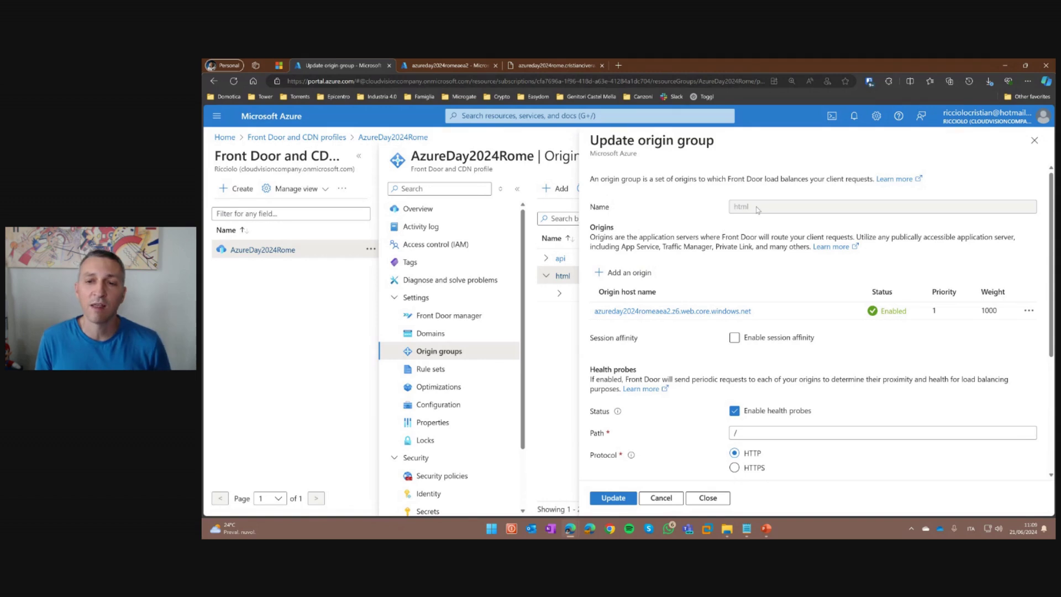
pyautogui.click(630, 273)
pyautogui.click(975, 235)
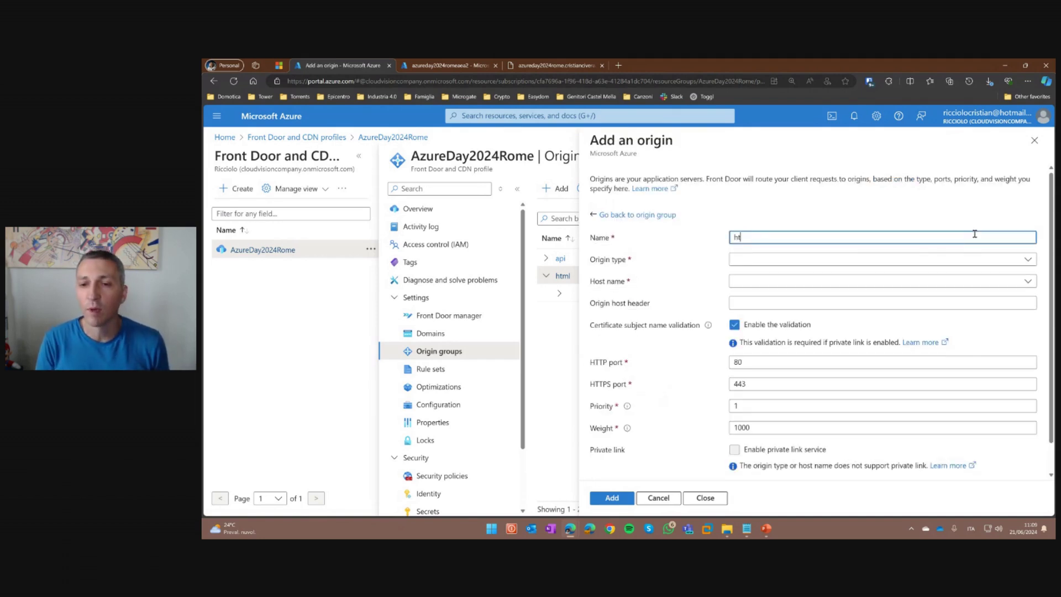
pyautogui.click(978, 260)
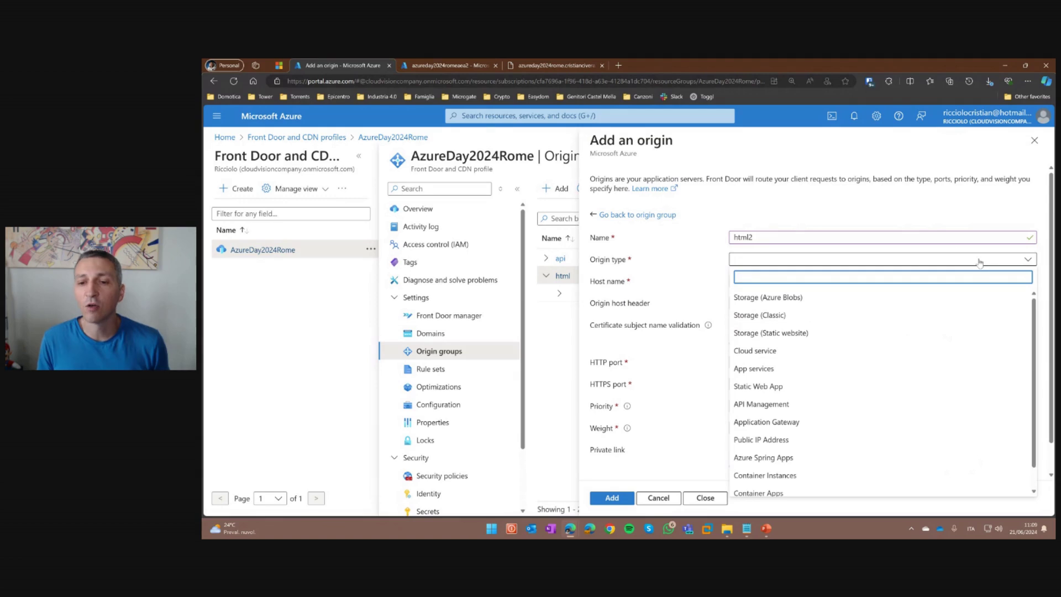
pyautogui.click(779, 333)
pyautogui.click(1011, 283)
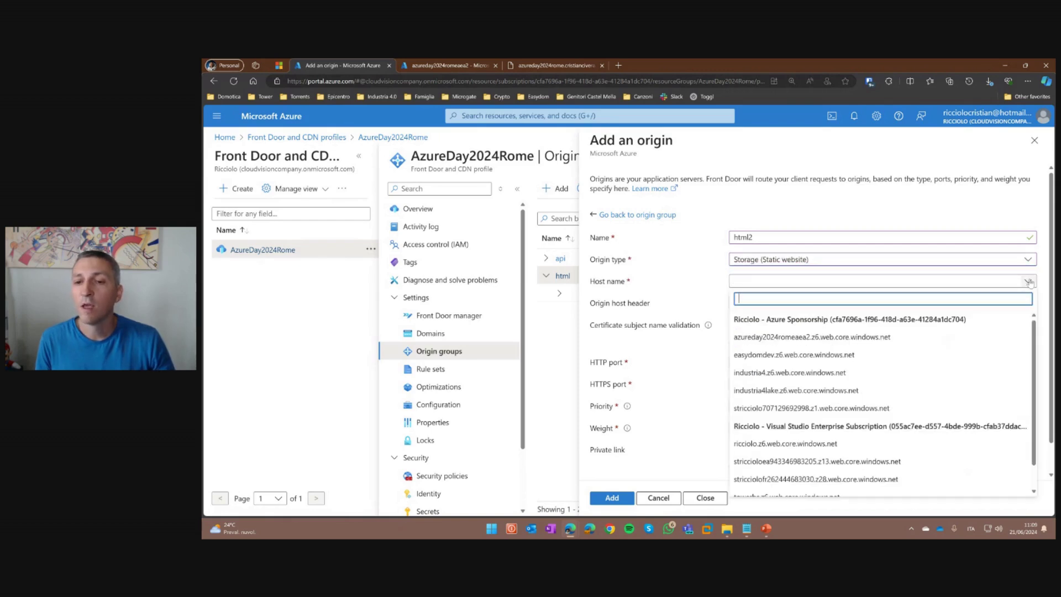
pyautogui.click(802, 338)
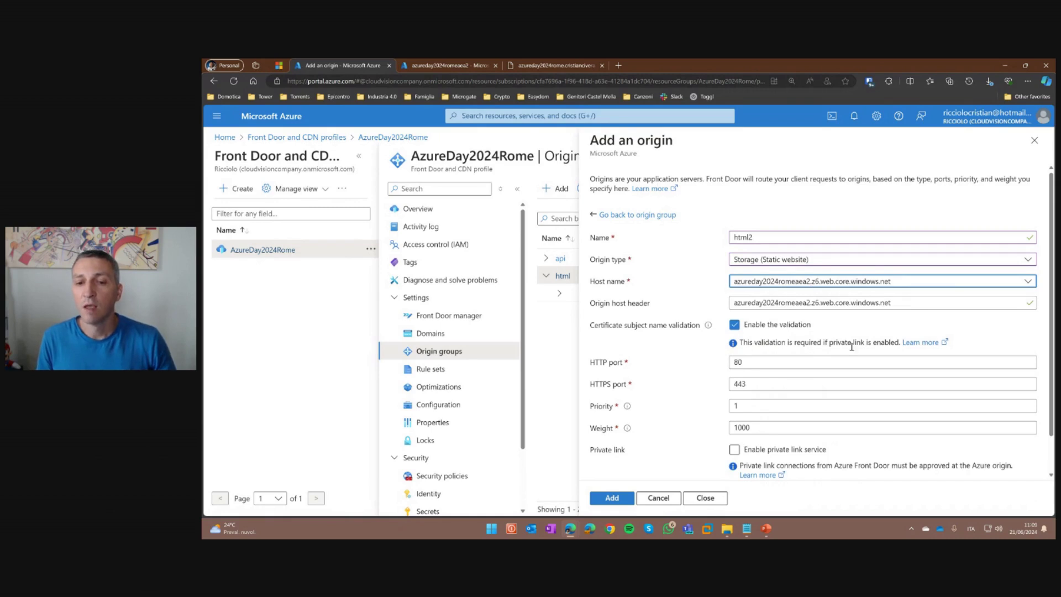
pyautogui.scroll(-1, 803, 337)
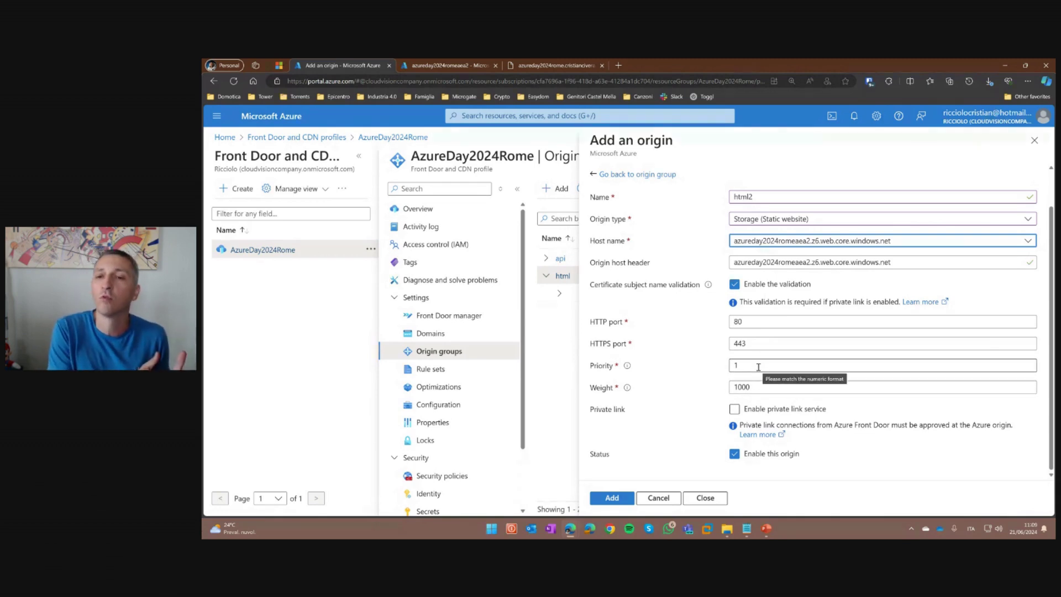
pyautogui.moveTo(727, 528)
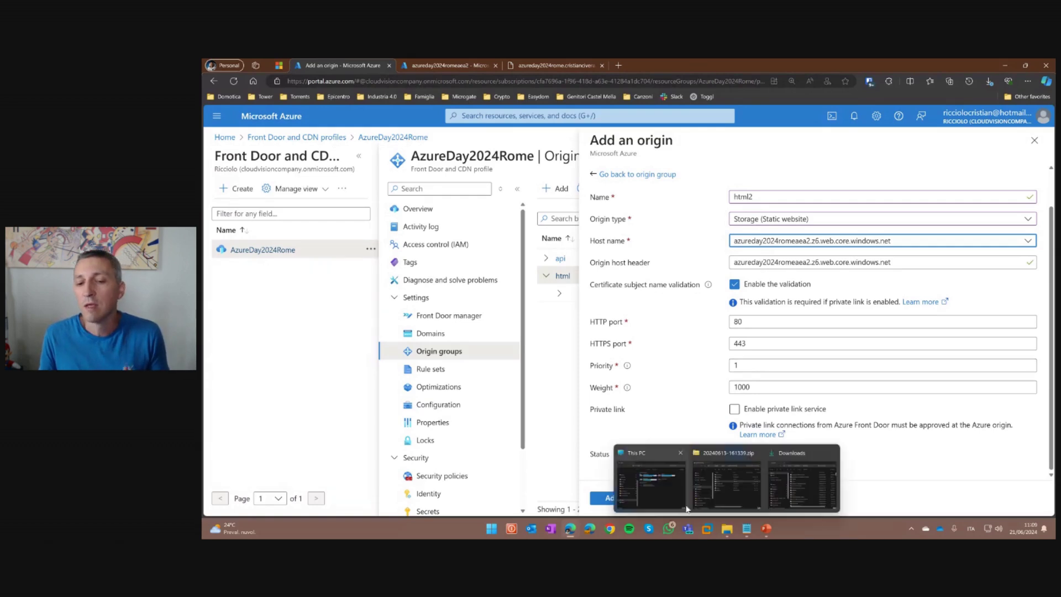
pyautogui.click(608, 498)
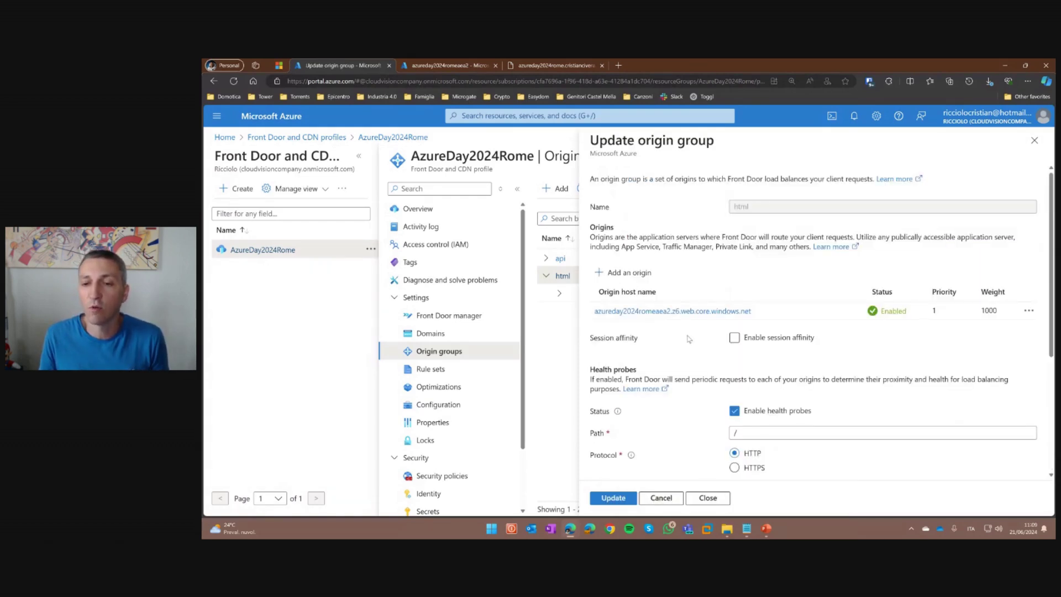
# - Examine the existing origin's settings and the html origin group's health probe and load balancing settings, leaving without saving
pyautogui.click(678, 311)
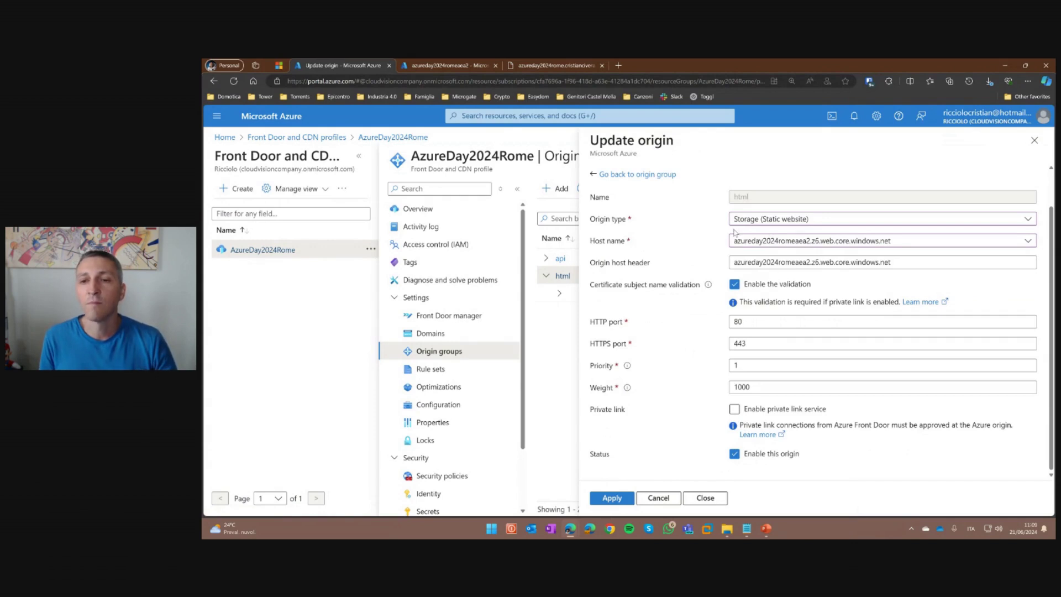
pyautogui.click(664, 500)
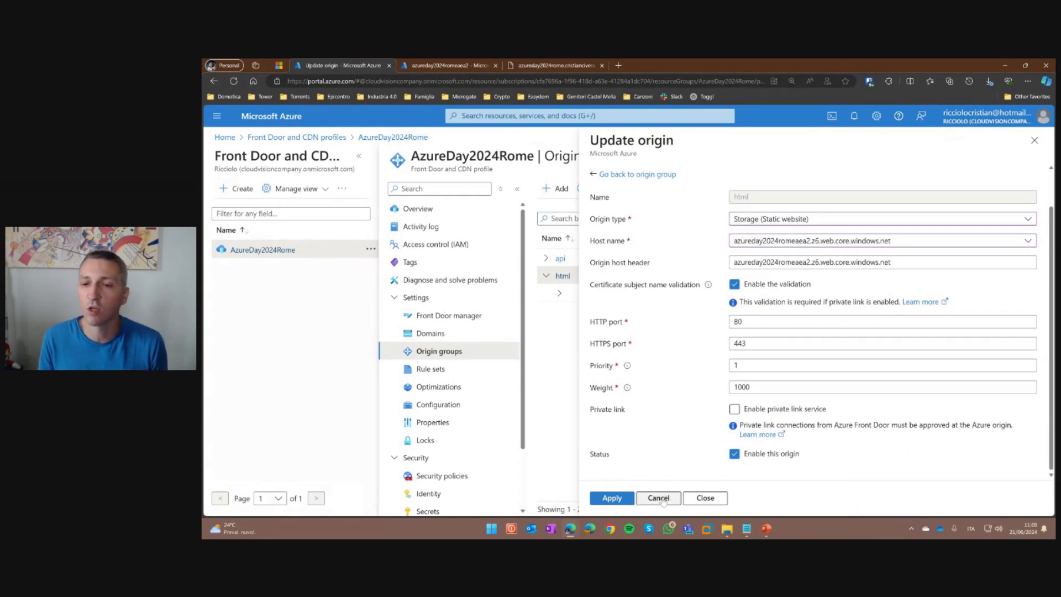
pyautogui.scroll(-3, 677, 367)
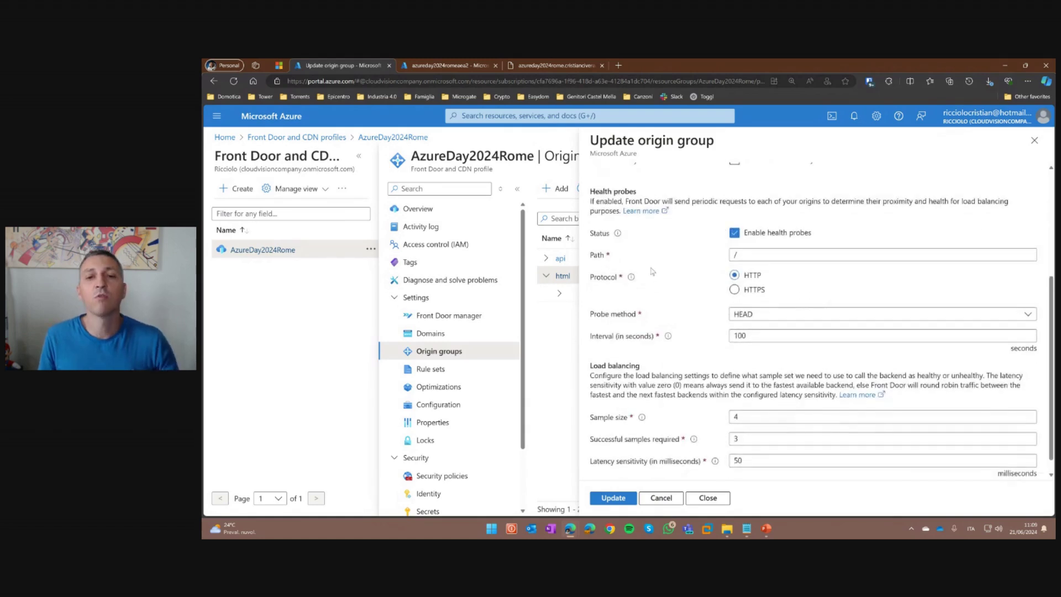
pyautogui.moveTo(591, 189)
pyautogui.mouseDown()
pyautogui.moveTo(713, 260)
pyautogui.moveTo(713, 312)
pyautogui.moveTo(697, 344)
pyautogui.mouseUp()
pyautogui.click(696, 343)
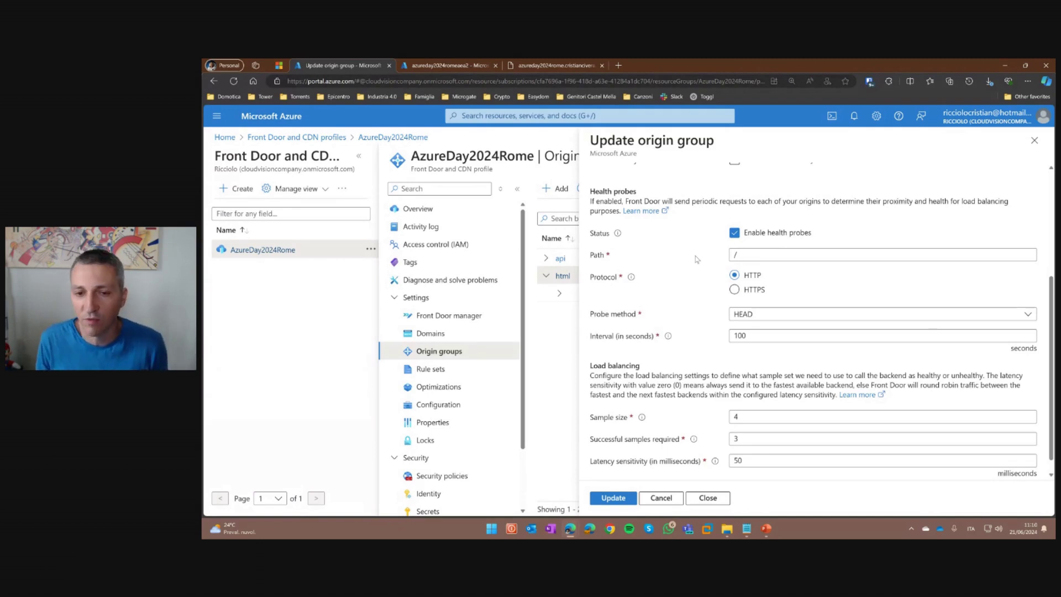
pyautogui.doubleClick(734, 257)
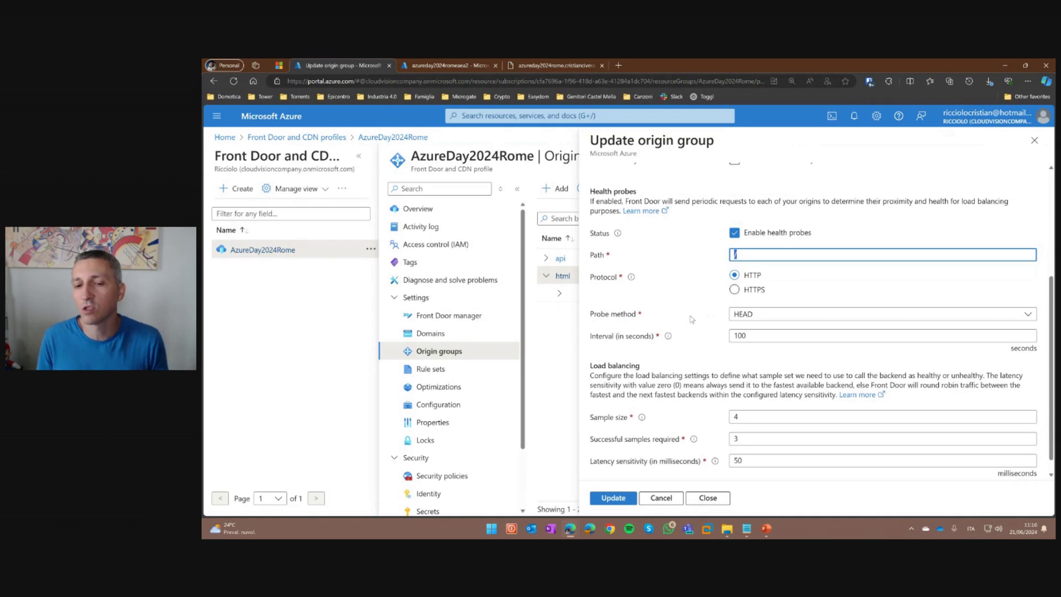
pyautogui.scroll(-1, 692, 319)
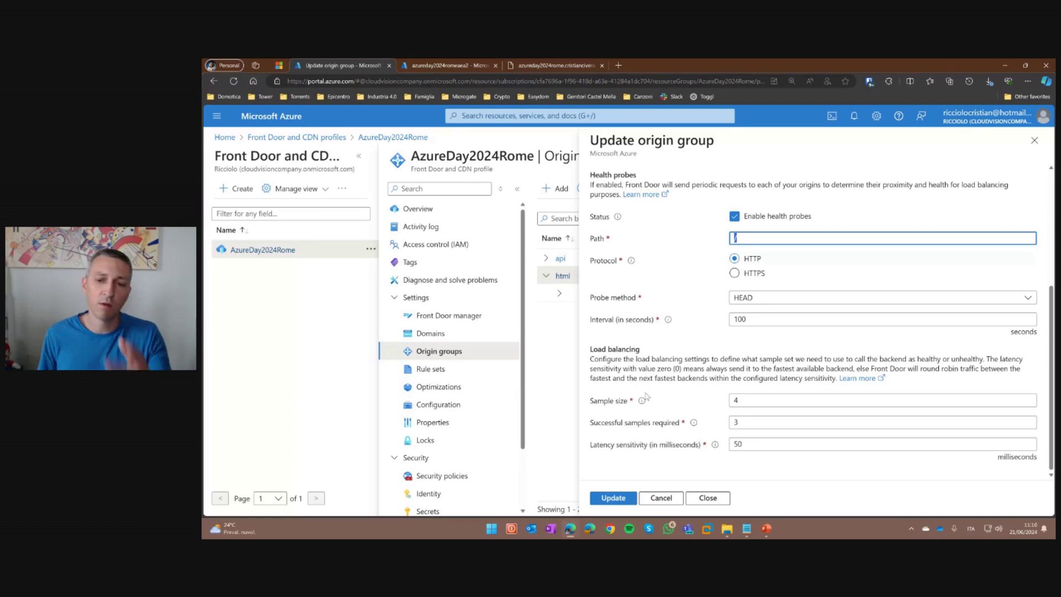
pyautogui.click(663, 501)
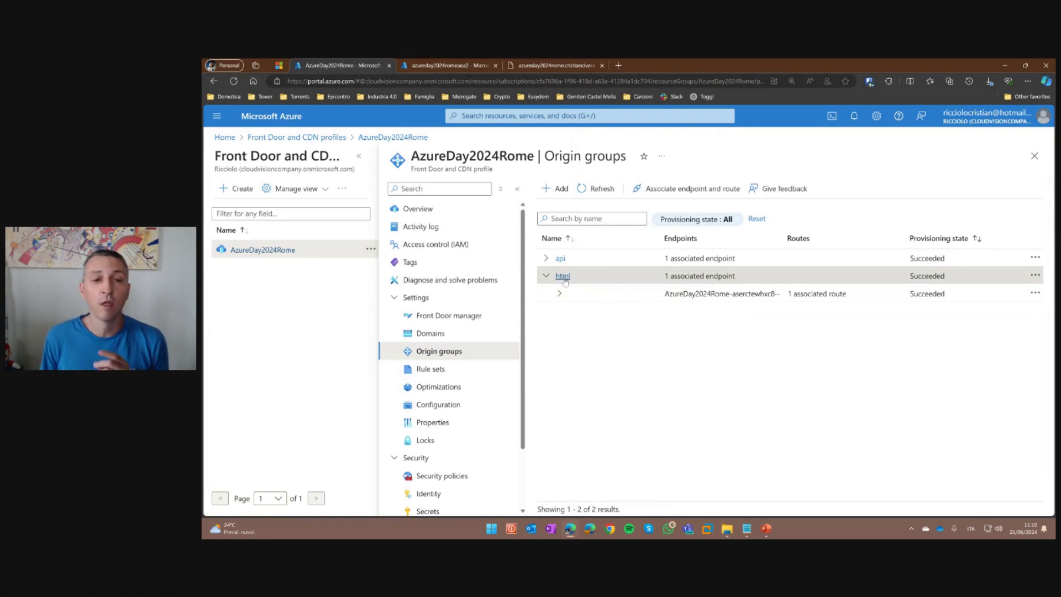
# - Open the Front Door manager of the AzureDay2024Rome profile
pyautogui.click(454, 321)
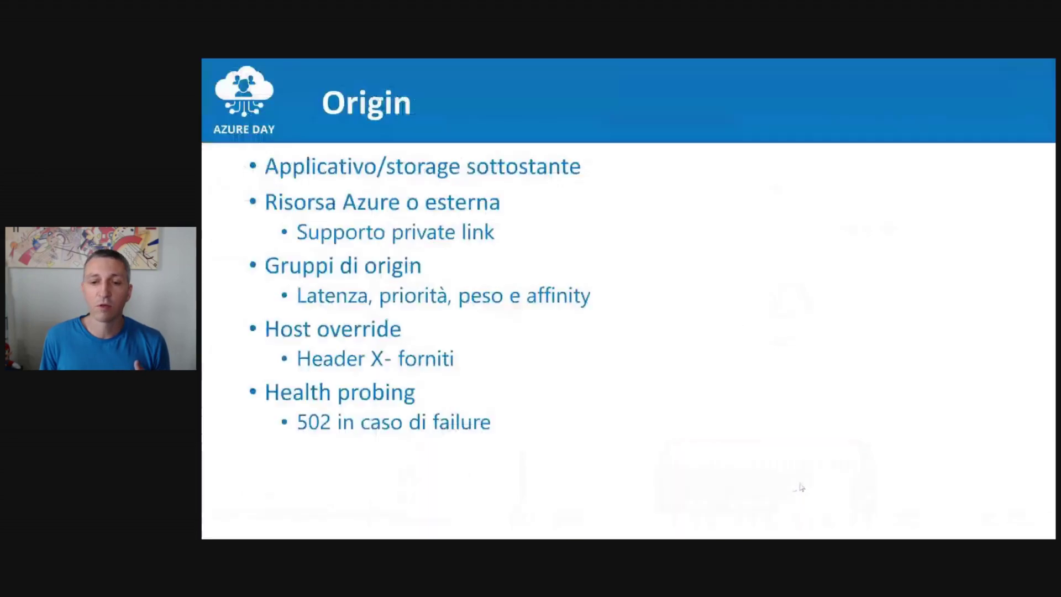
pyautogui.press('Right')
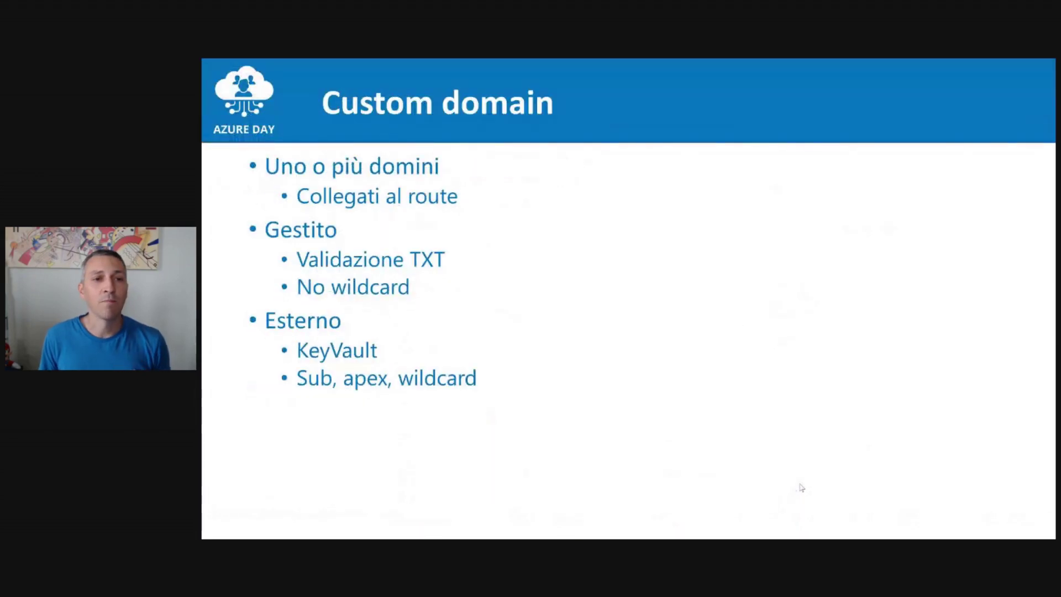
pyautogui.press('Right')
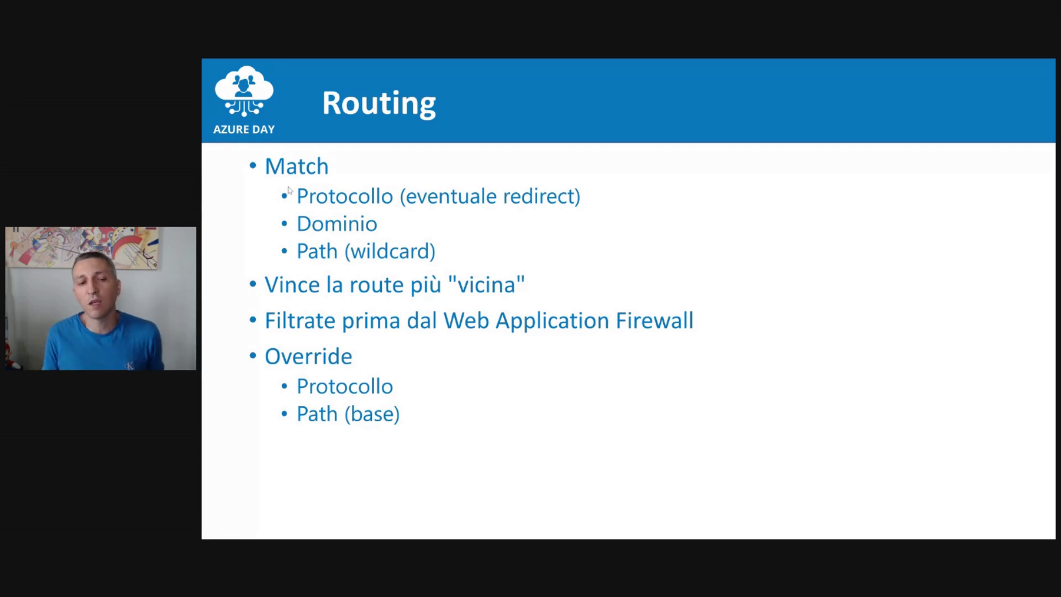
# - Switch back to the Azure portal, look at the profile's domains, and open the html route for editing from Front Door manager
pyautogui.hotkey('alt', 'Tab')
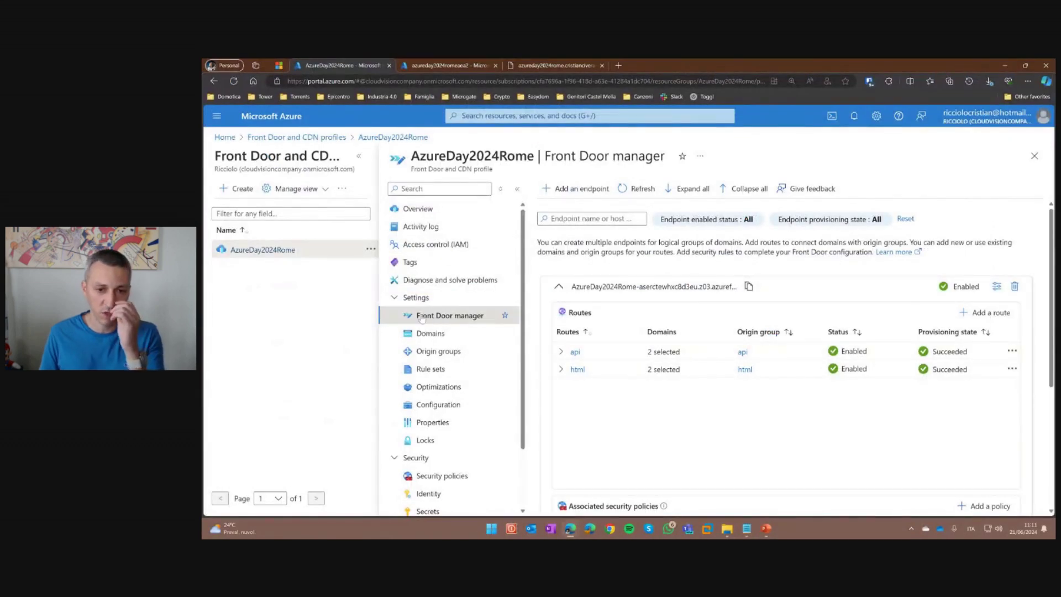
pyautogui.click(433, 334)
pyautogui.click(437, 318)
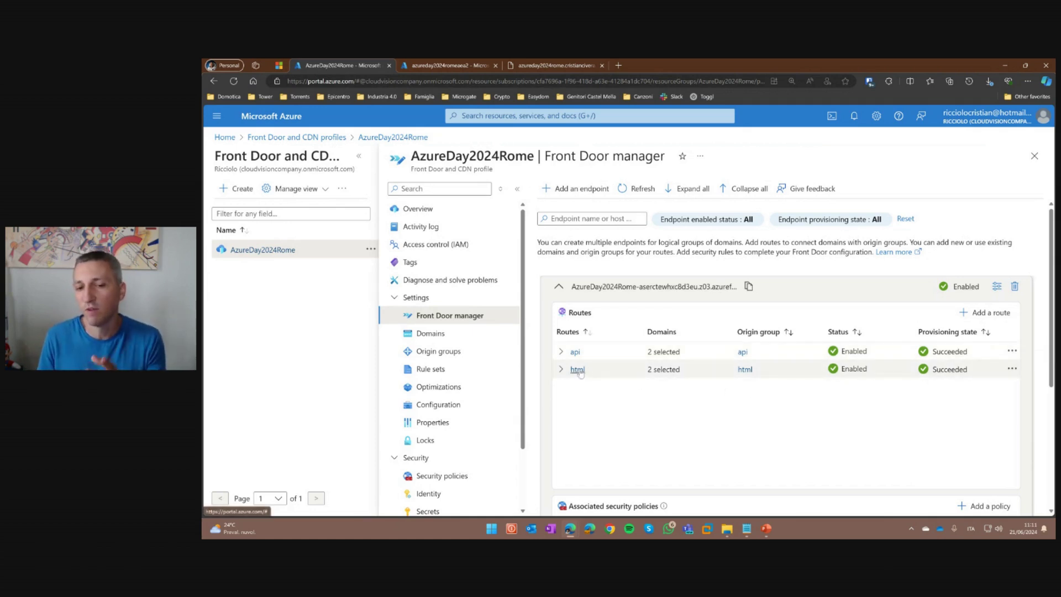
pyautogui.click(1012, 369)
pyautogui.click(960, 380)
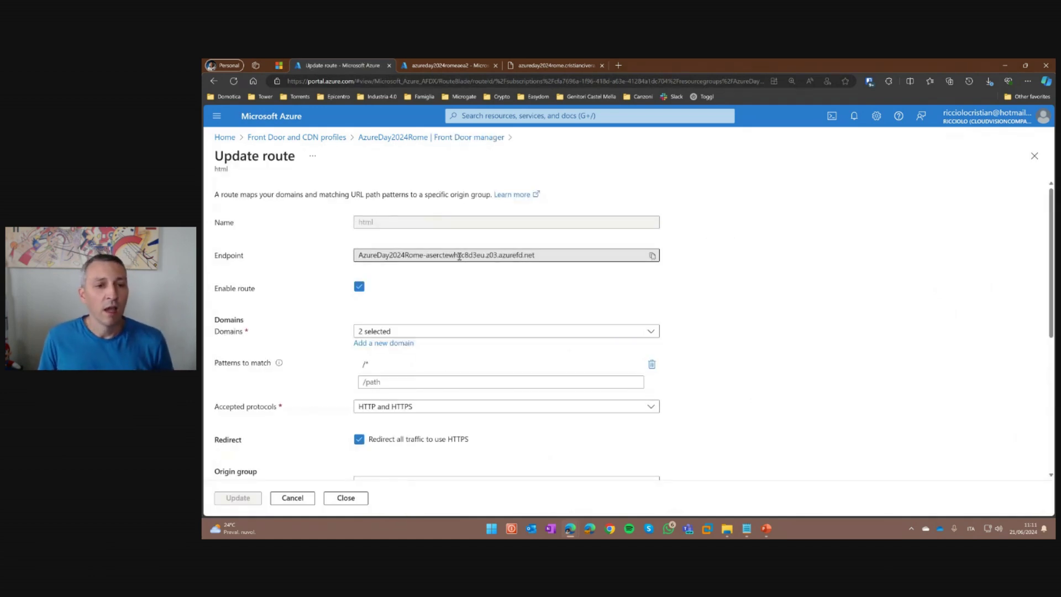
# - Examine the html route's linked domains, patterns to match and accepted protocol options without changing them
pyautogui.scroll(-1, 395, 267)
pyautogui.click(399, 288)
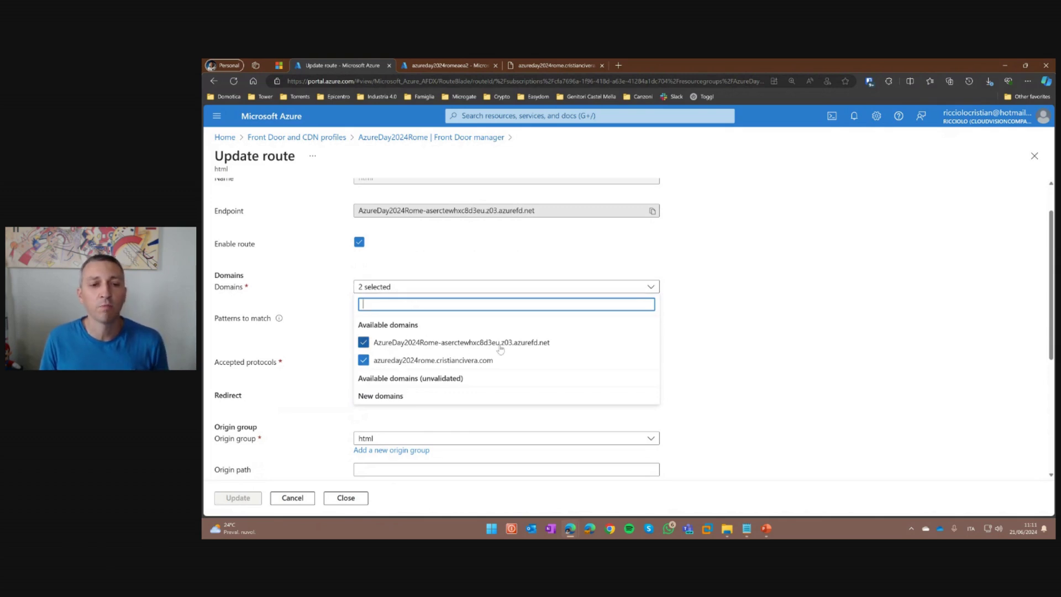
pyautogui.click(652, 288)
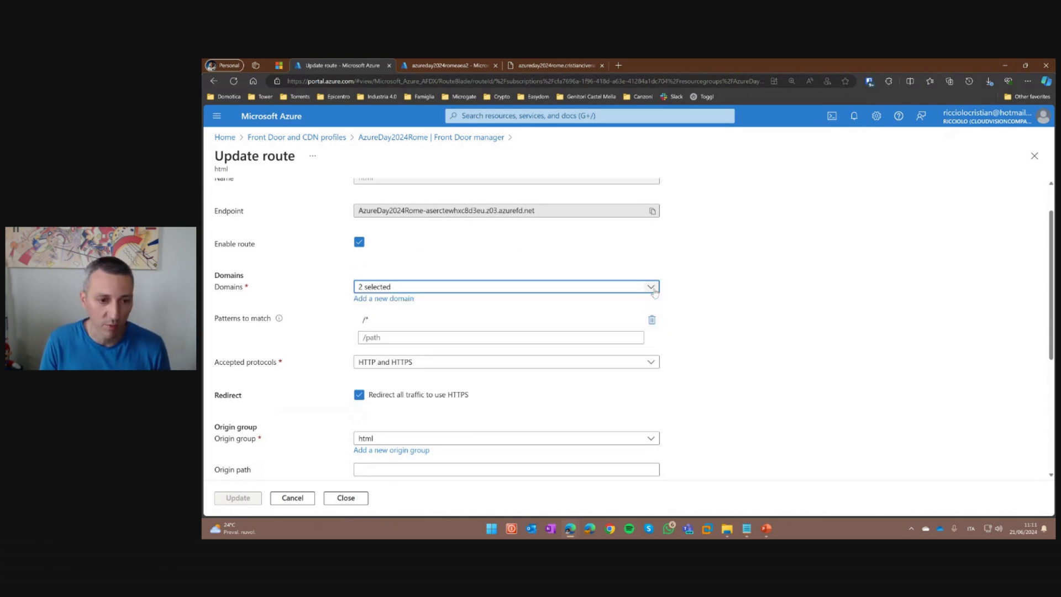
pyautogui.click(376, 320)
pyautogui.click(314, 338)
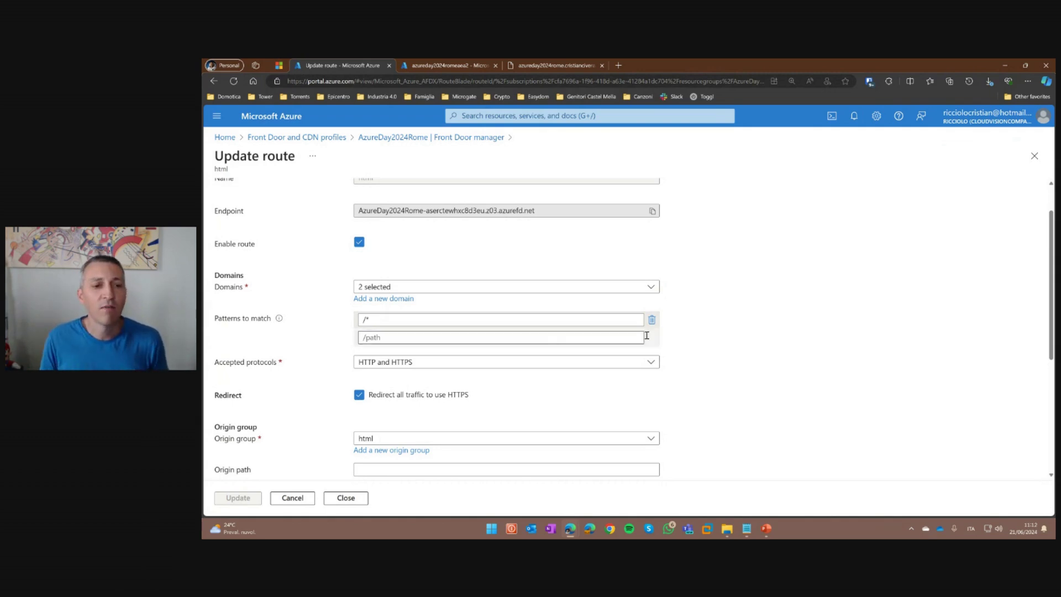
pyautogui.scroll(-1, 752, 347)
pyautogui.click(407, 328)
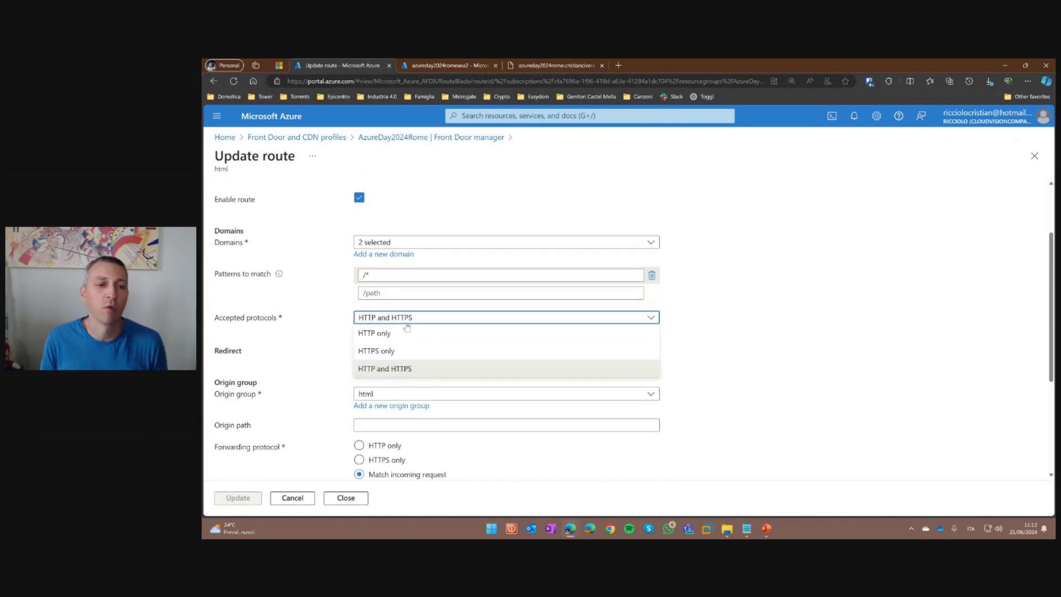
pyautogui.click(763, 328)
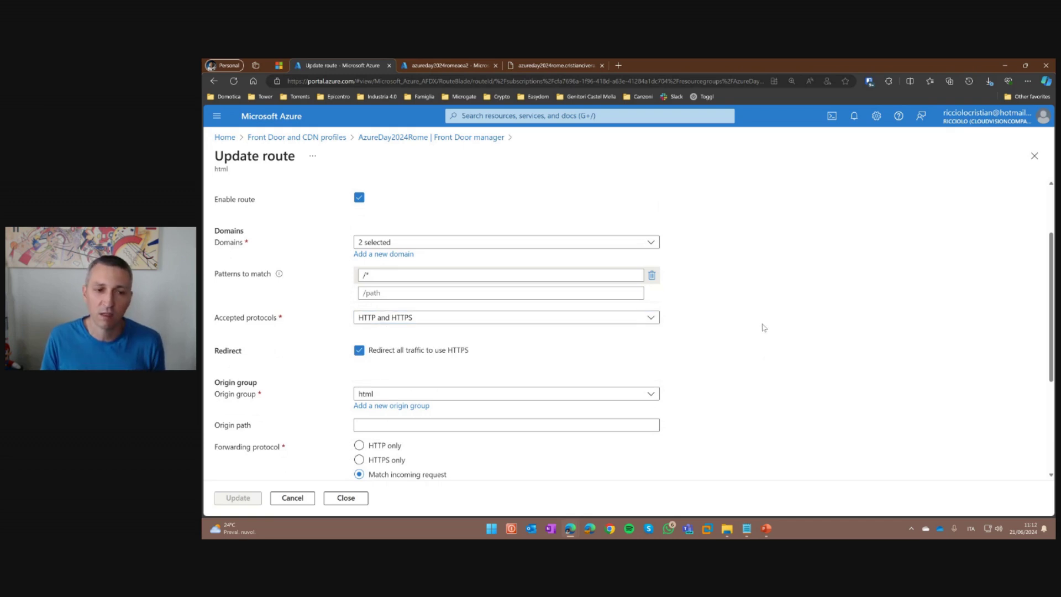
# - Examine the html route's HTTPS redirect, available origin groups, forwarding protocol and caching settings without changing them
pyautogui.scroll(-1, 773, 327)
pyautogui.moveTo(458, 313); pyautogui.dragTo(366, 315)
pyautogui.click(592, 310)
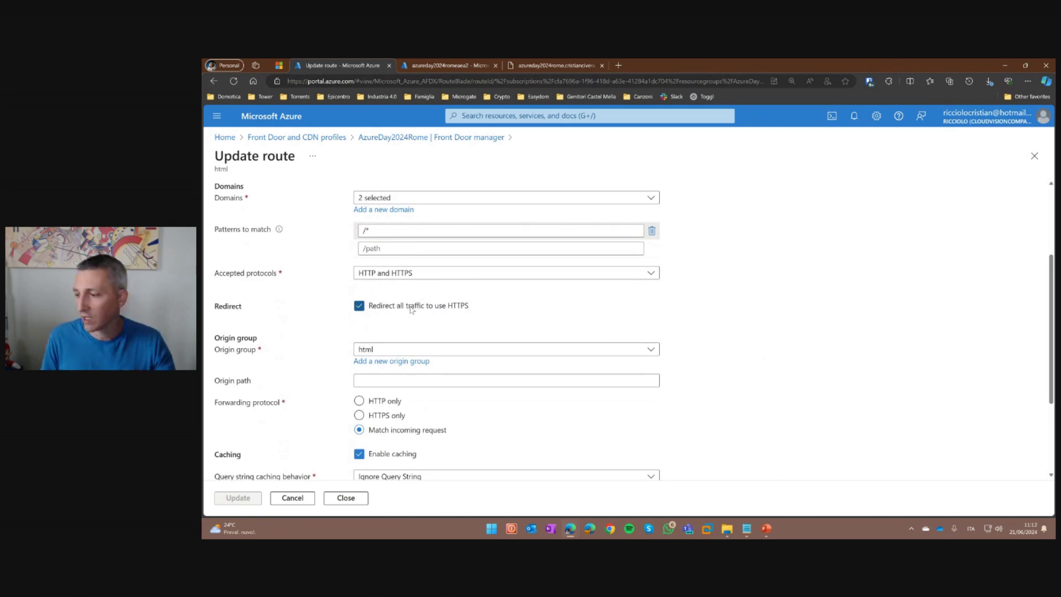
pyautogui.scroll(-1, 412, 311)
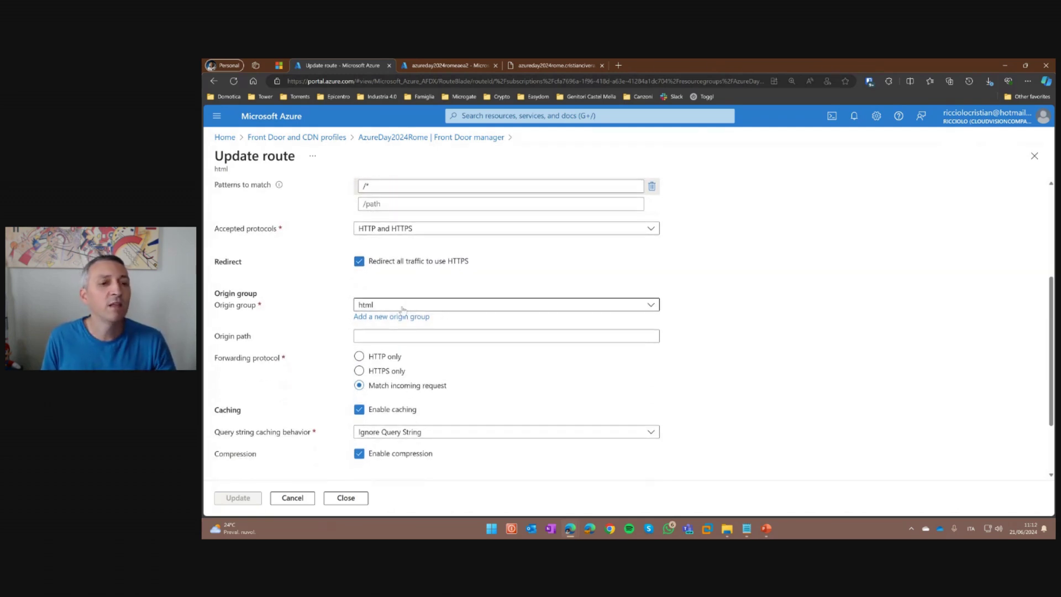
pyautogui.click(403, 307)
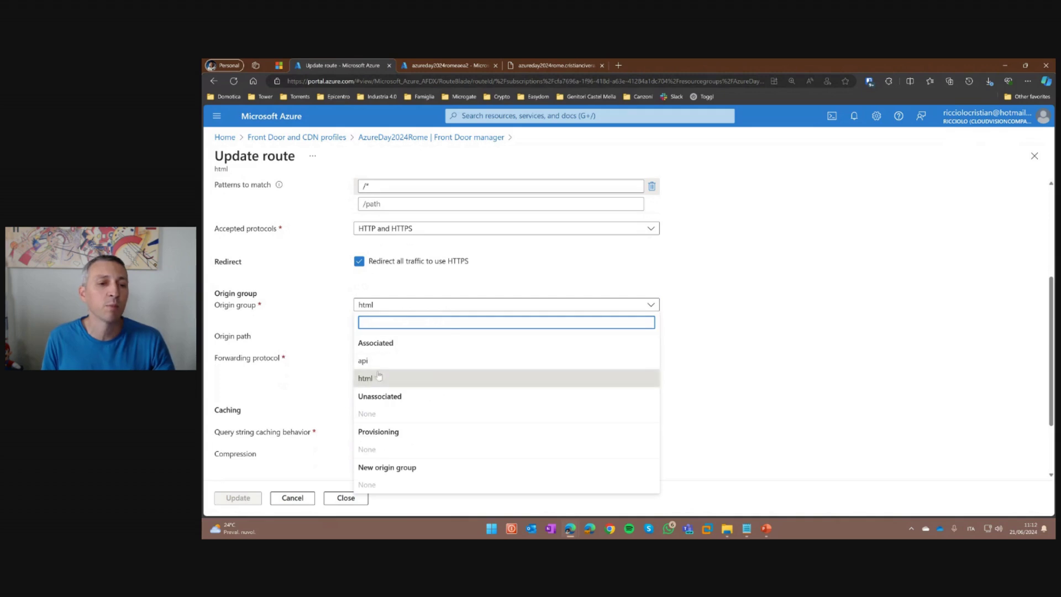
pyautogui.click(315, 315)
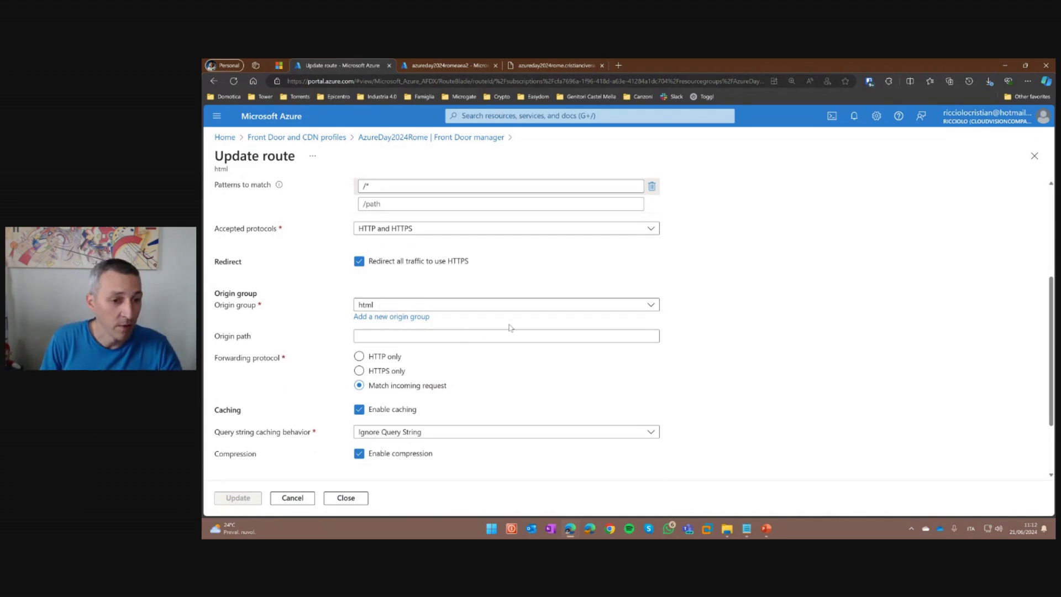
pyautogui.scroll(-1, 380, 379)
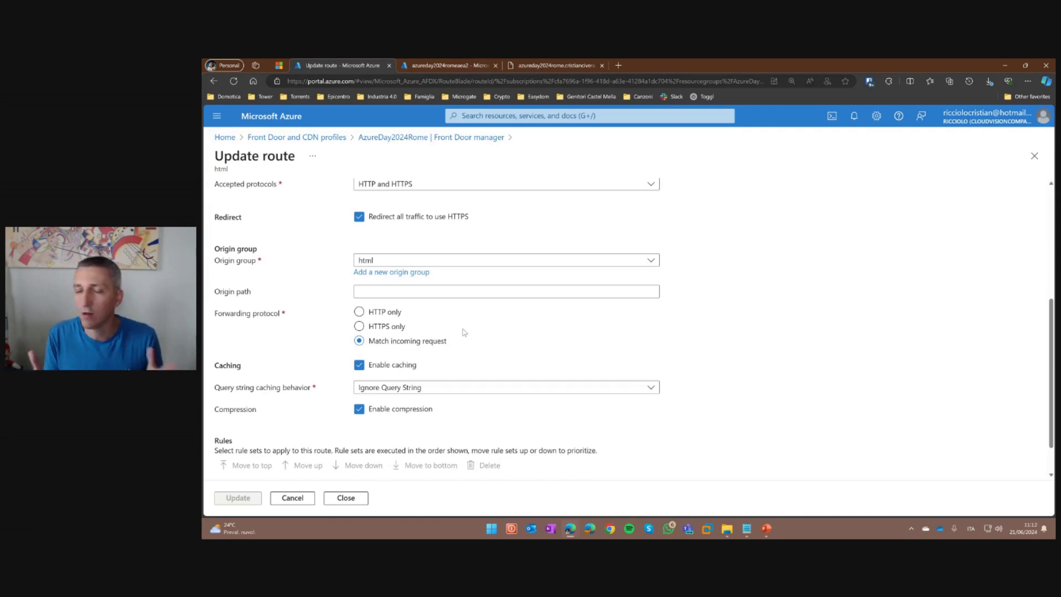
pyautogui.scroll(3, 530, 315)
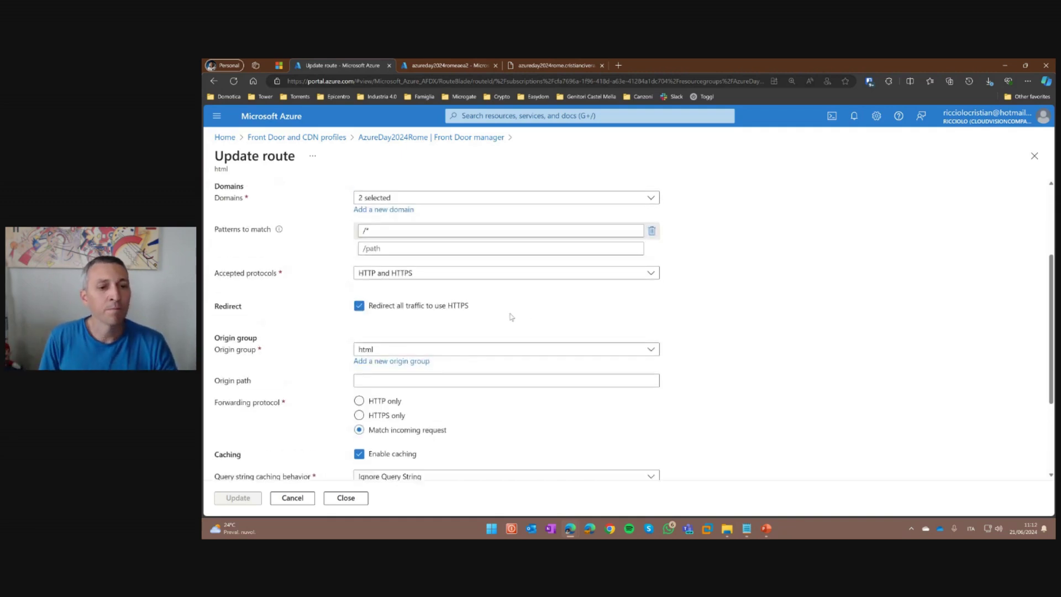
pyautogui.scroll(-2, 418, 362)
pyautogui.scroll(1, 418, 362)
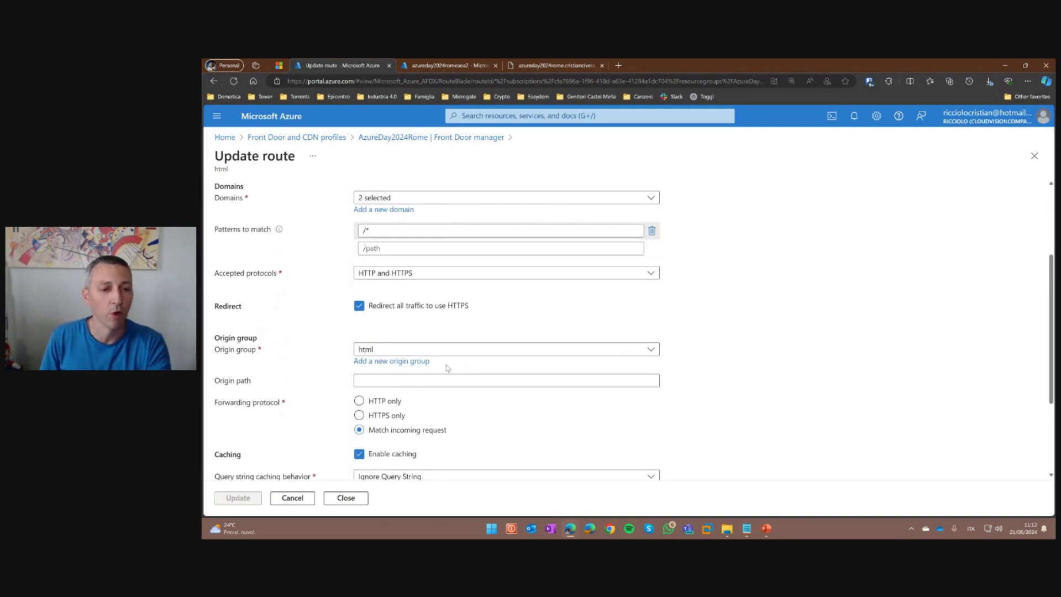
# - Try /public as the html route's origin path, clear it, and leave the route without saving
pyautogui.click(374, 382)
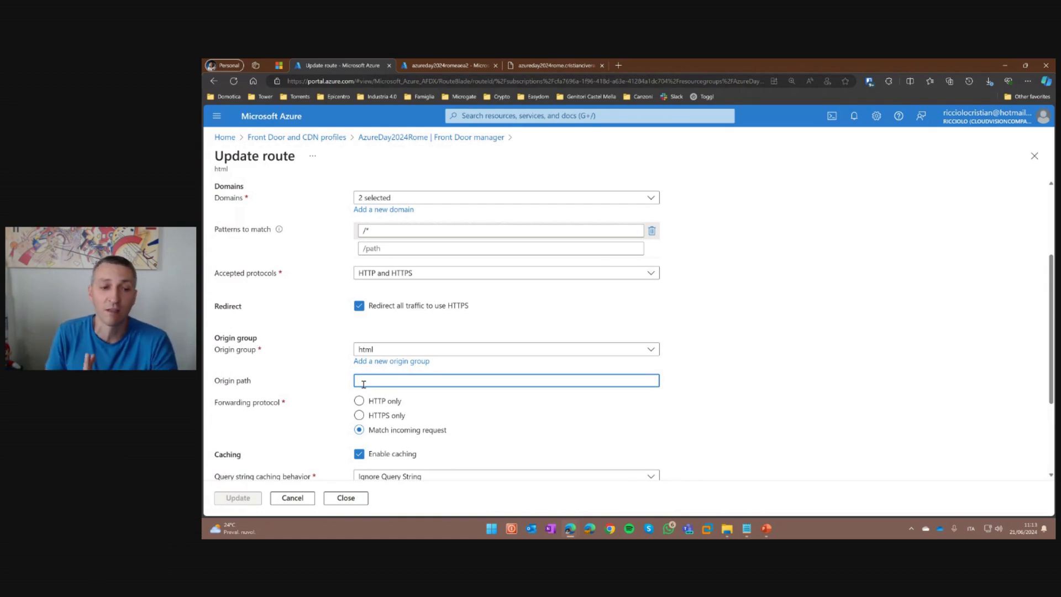
pyautogui.write('public')
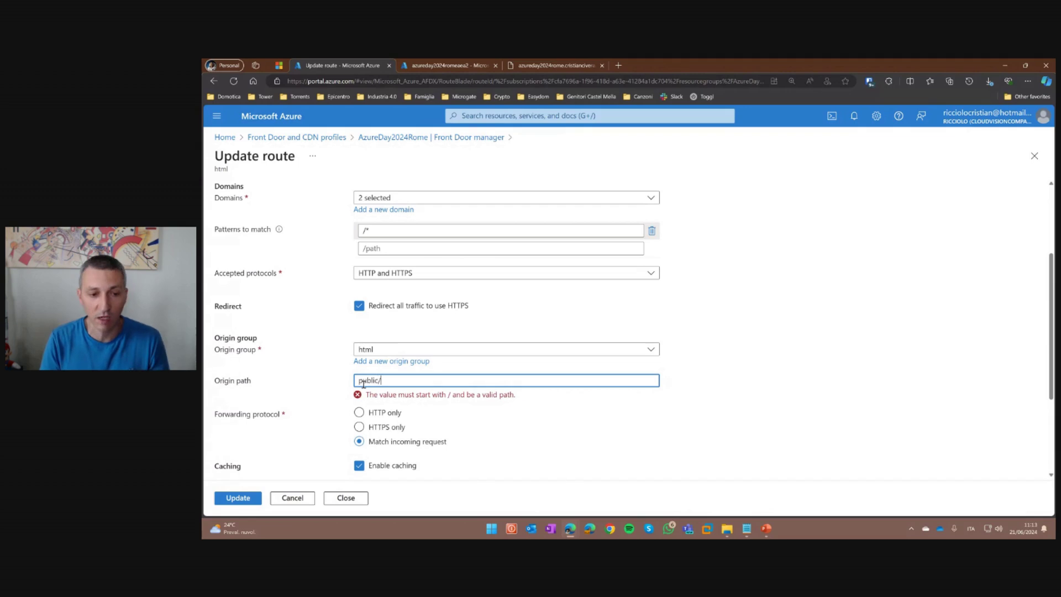
pyautogui.write('/')
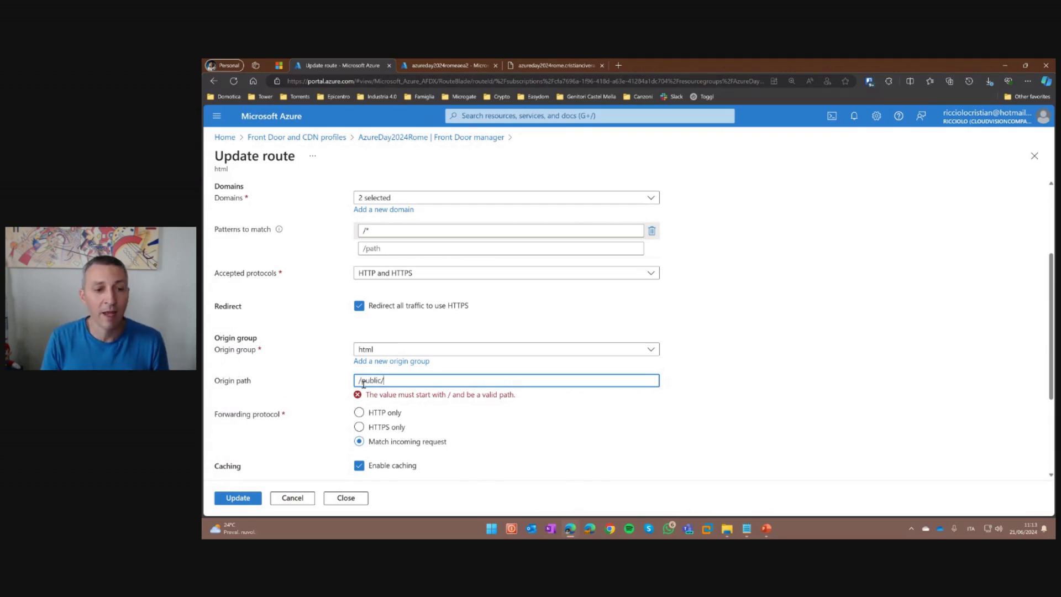
pyautogui.press('BackSpace')
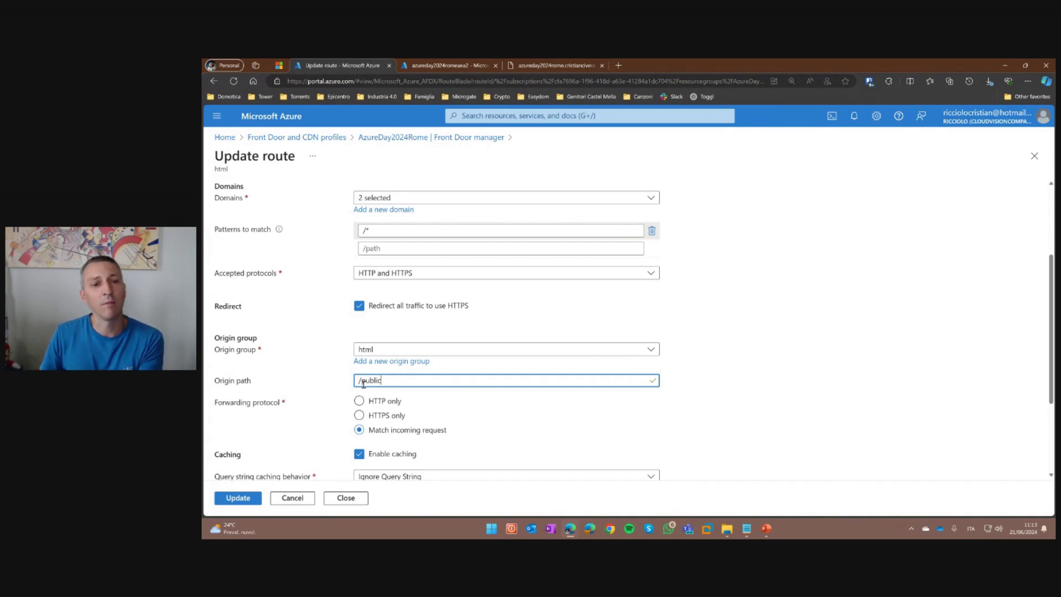
pyautogui.tripleClick(363, 381)
pyautogui.press('BackSpace')
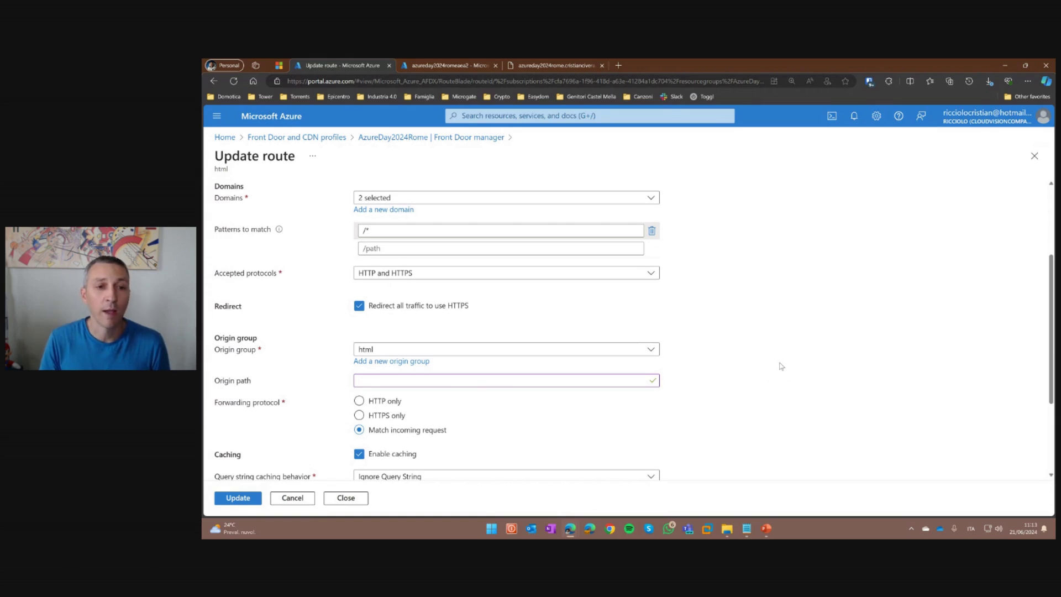
pyautogui.click(1035, 156)
pyautogui.click(672, 129)
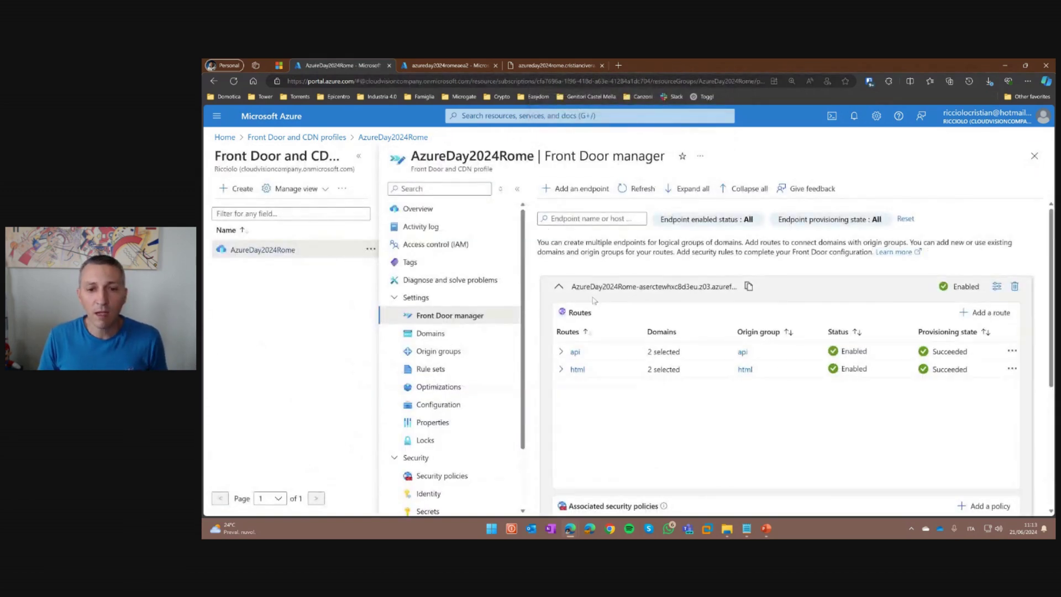
# - Open the azureday2024romeaea2 storage account's static website primary endpoint in a new browser tab
pyautogui.click(535, 65)
pyautogui.click(462, 64)
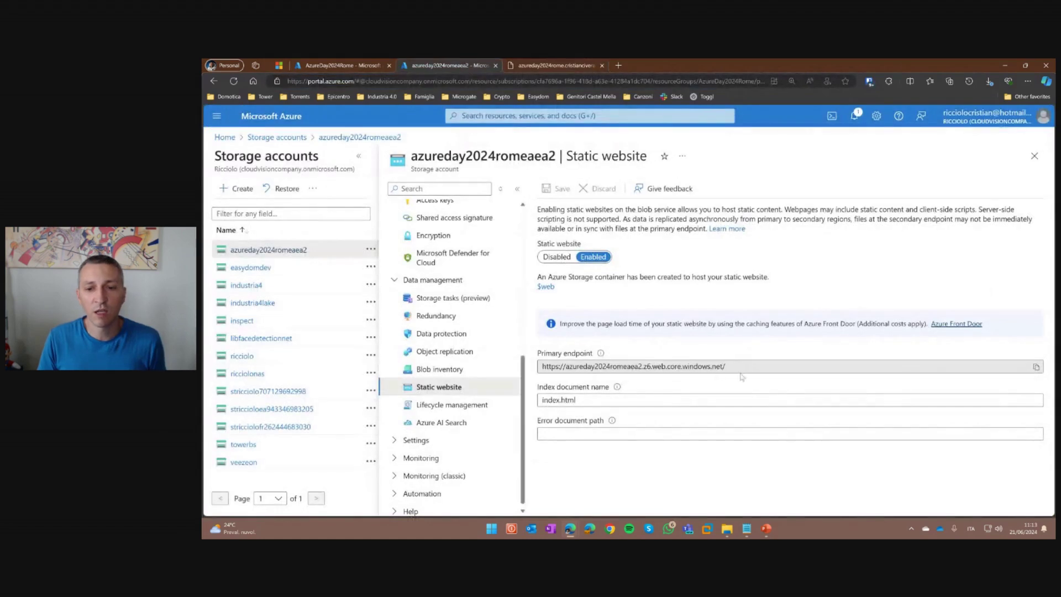
pyautogui.click(619, 65)
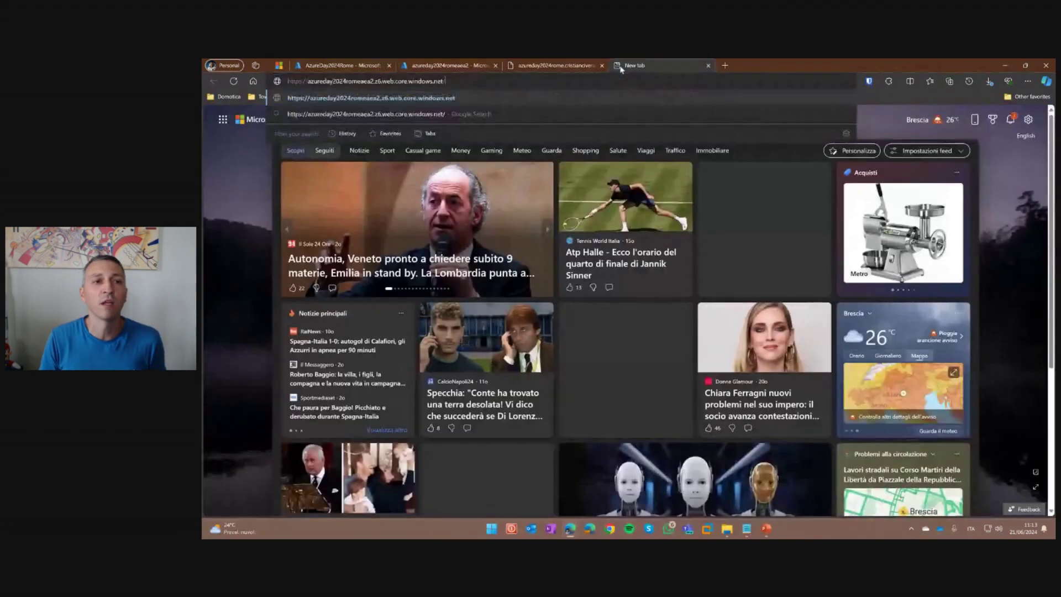
pyautogui.write('https://azureday2024romeaea2.z6.web.core.windows.net/')
pyautogui.press('Return')
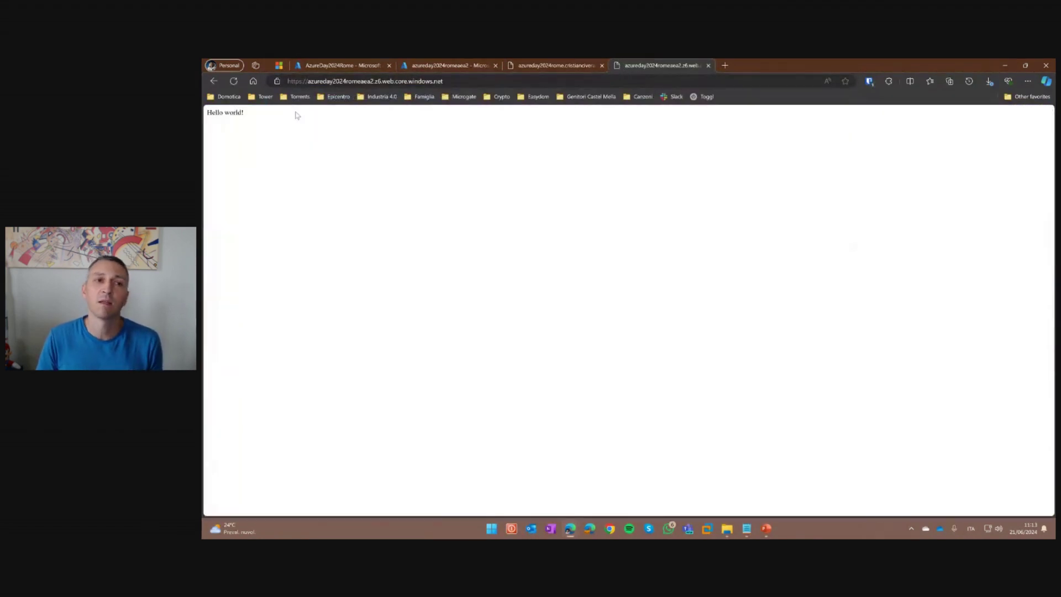
# - Try to copy the endpoint host name from Front Door manager and use it as the address in the static website's browser tab
pyautogui.click(453, 69)
pyautogui.click(348, 65)
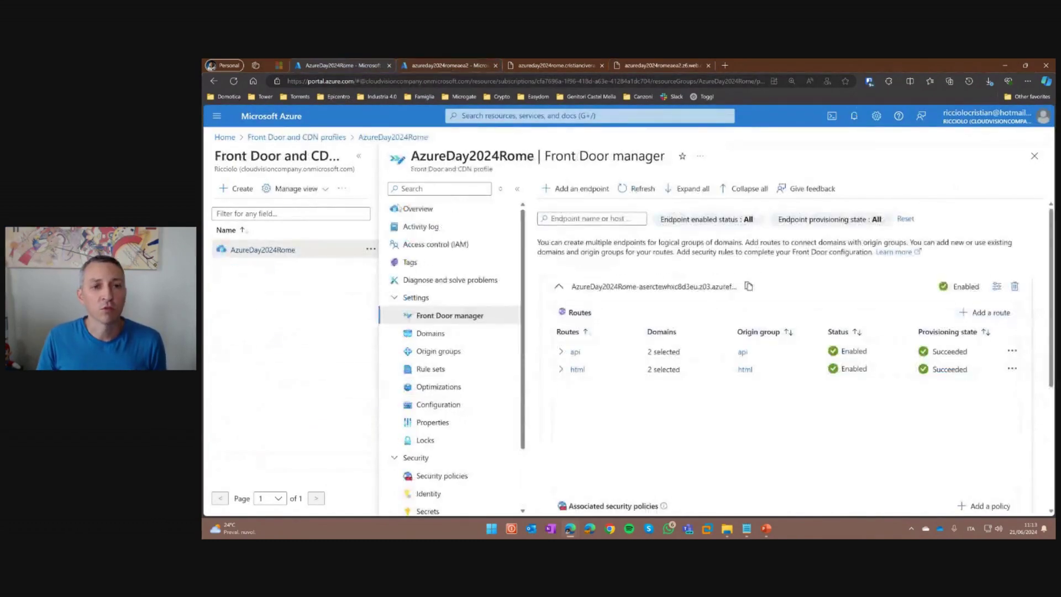
pyautogui.click(749, 286)
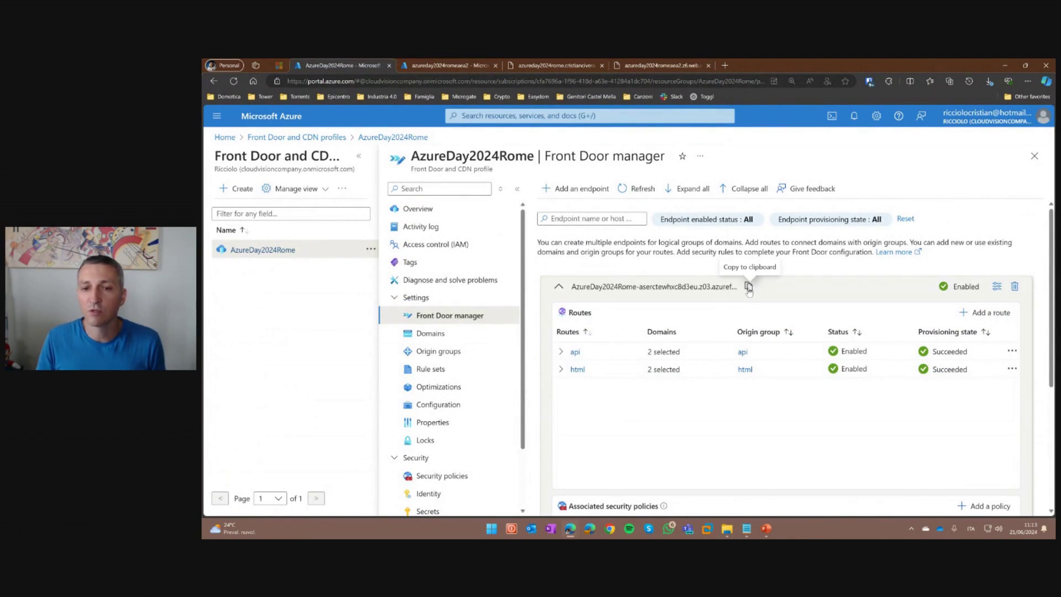
pyautogui.click(663, 65)
pyautogui.click(637, 81)
pyautogui.hotkey('ctrl', 'v')
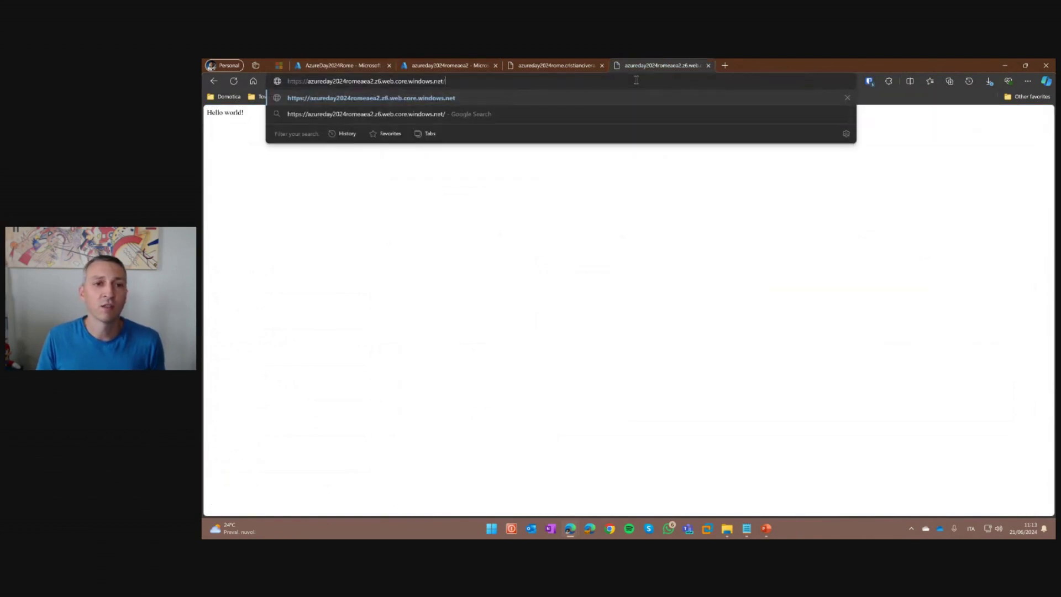
pyautogui.click(382, 66)
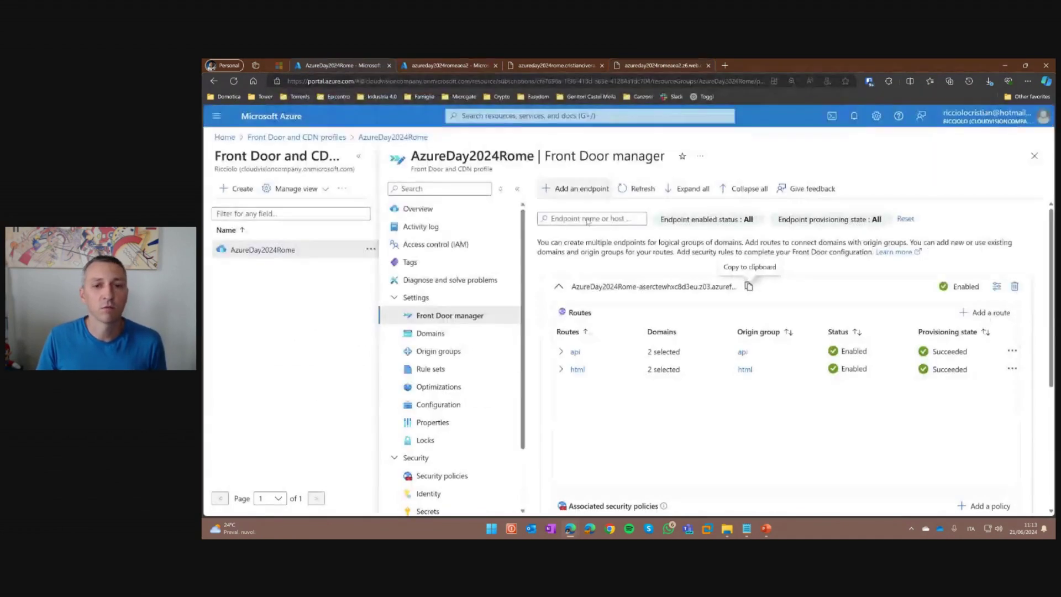
pyautogui.click(663, 65)
pyautogui.click(647, 80)
pyautogui.hotkey('ctrl', 'v')
pyautogui.click(341, 65)
pyautogui.moveTo(571, 286); pyautogui.dragTo(733, 287)
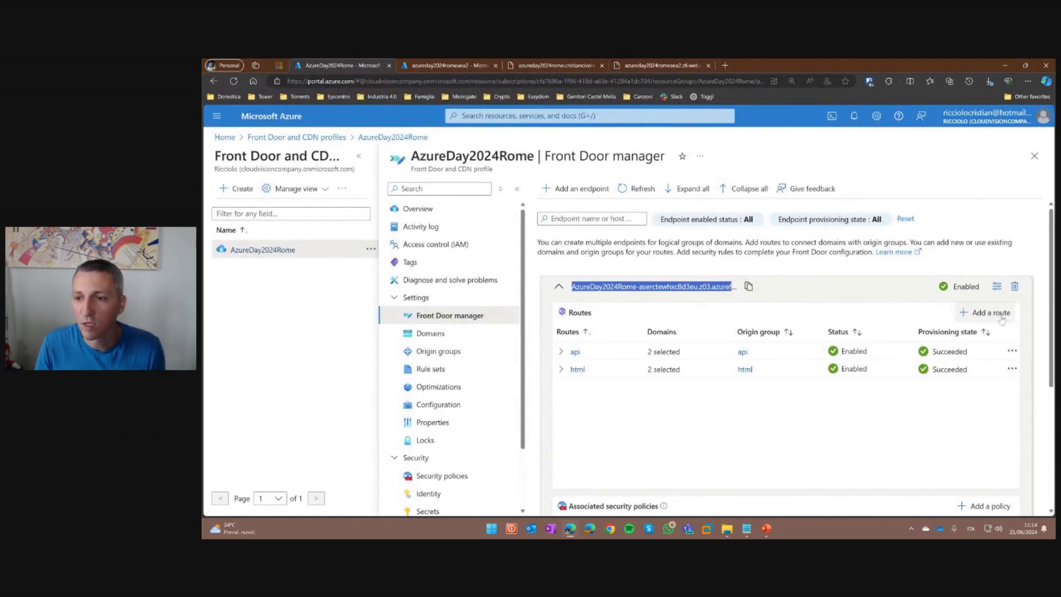
# - Copy the endpoint host name from the html route's settings and load it in the static website's browser tab to check the served page
pyautogui.click(578, 369)
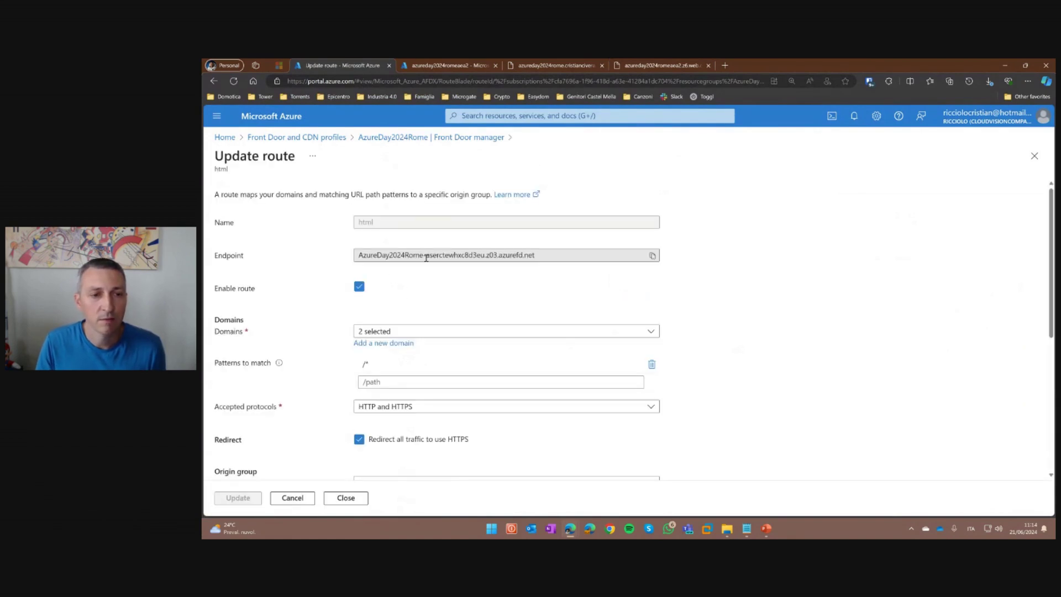
pyautogui.moveTo(557, 255); pyautogui.dragTo(301, 256)
pyautogui.click(671, 70)
pyautogui.click(607, 82)
pyautogui.hotkey('ctrl', 'v')
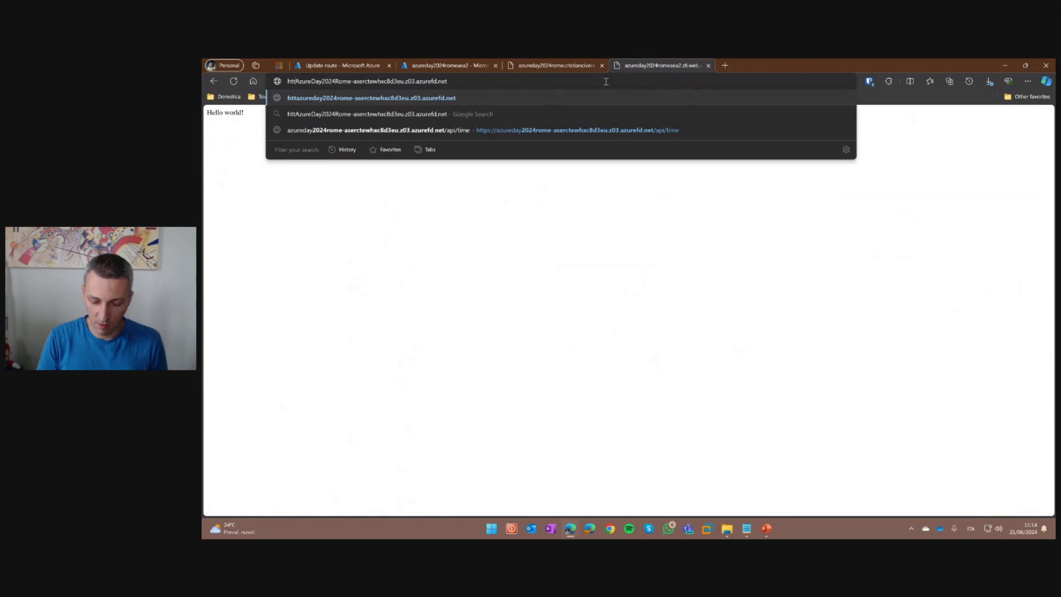
pyautogui.press('Return')
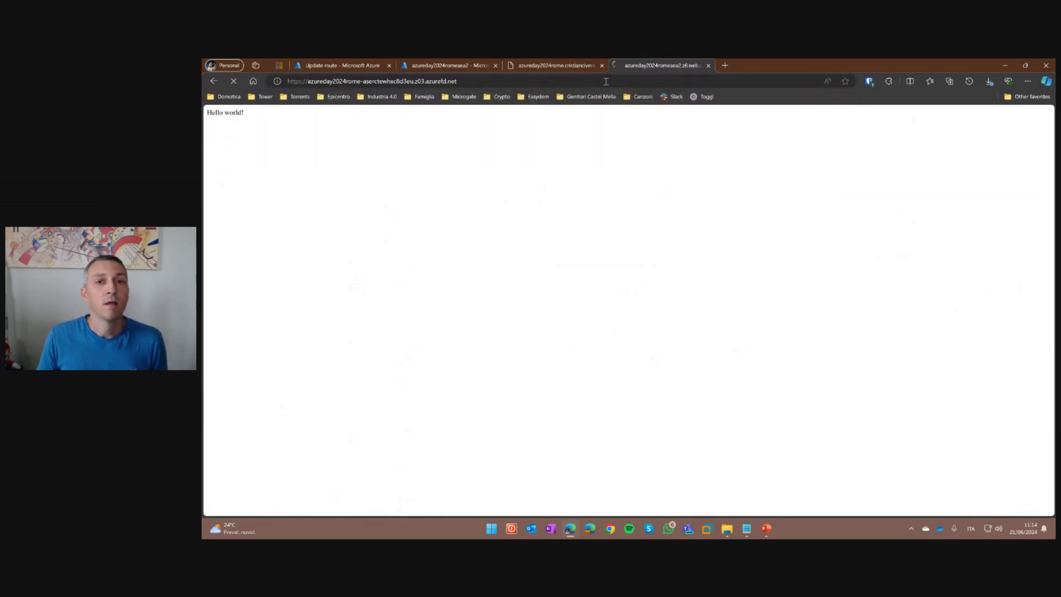
pyautogui.click(270, 82)
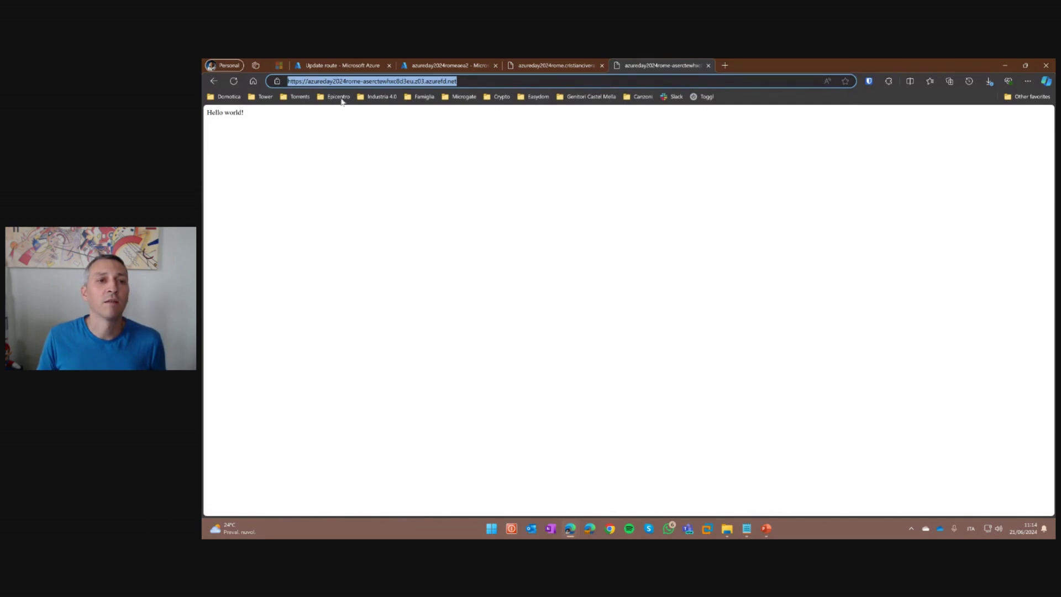
pyautogui.click(273, 120)
pyautogui.moveTo(219, 112); pyautogui.dragTo(326, 164)
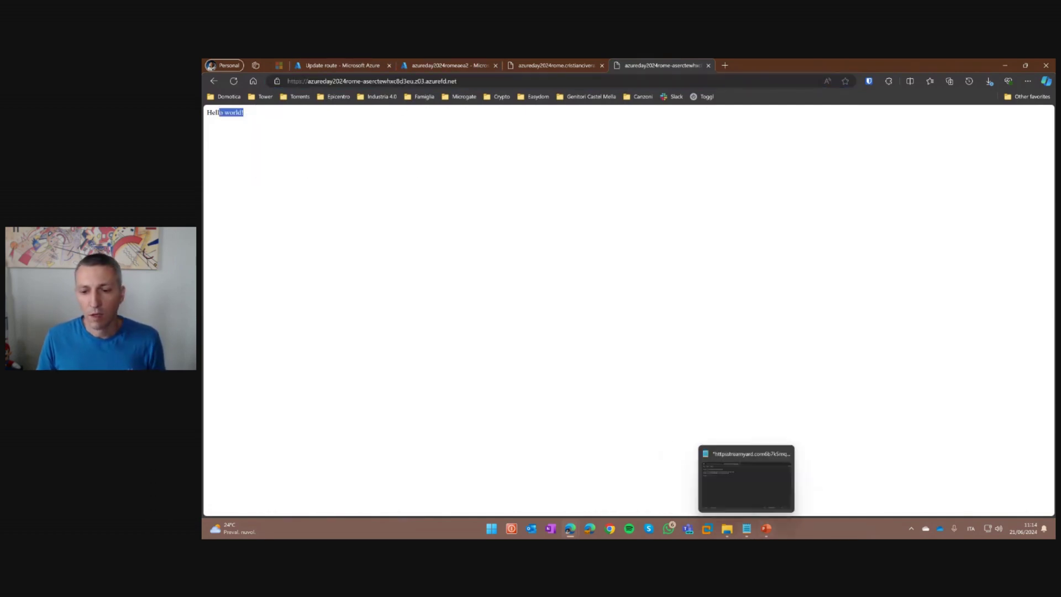
# - Switch to the PowerPoint slideshow and advance past the Rule slide to the Custom domain slide
pyautogui.click(813, 478)
pyautogui.press('Right')
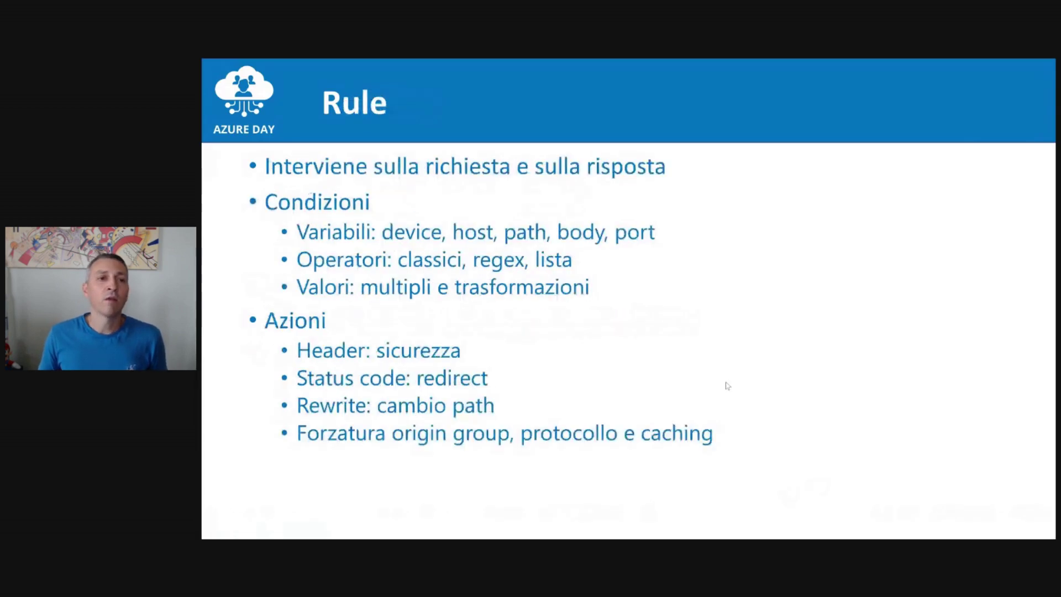
pyautogui.press('Right')
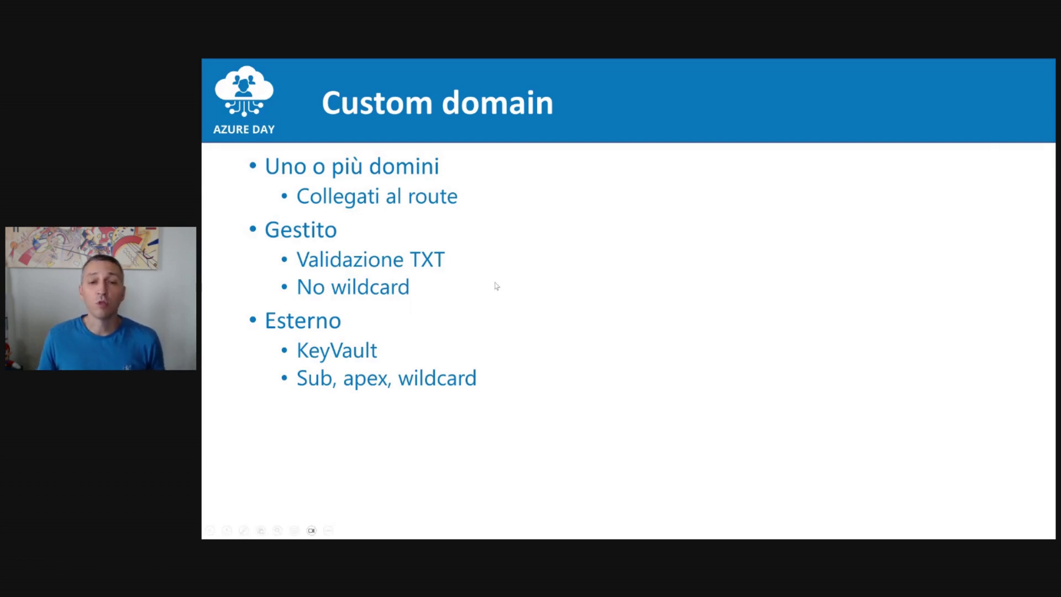
# - Switch back to the Azure portal, leave the html route and open the AzureDay2024Rome profile's domains
pyautogui.hotkey('alt', 'Tab')
pyautogui.click(620, 206)
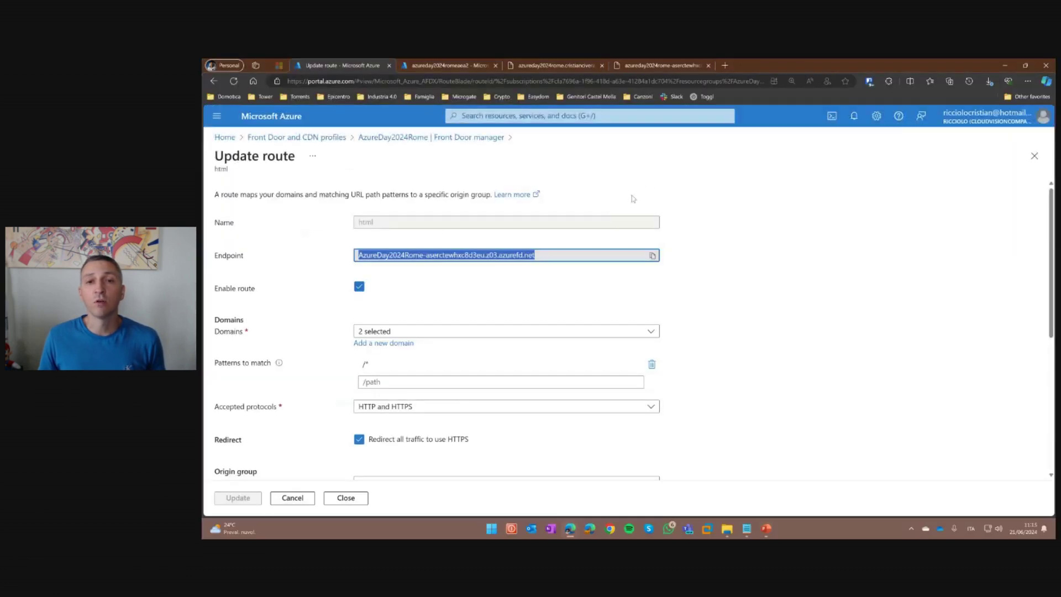
pyautogui.click(1034, 156)
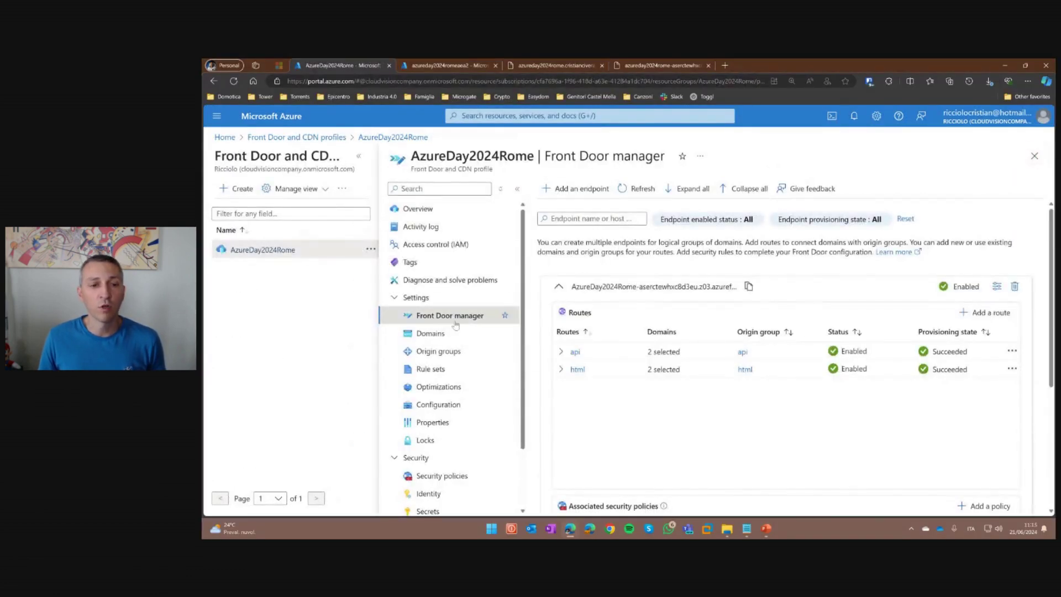
pyautogui.click(461, 335)
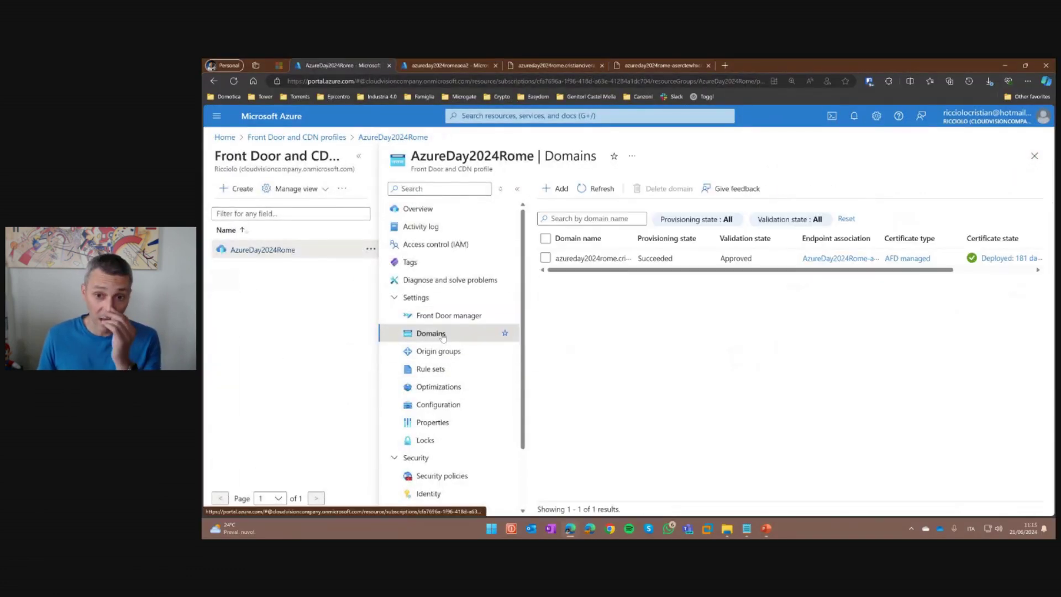
# - Fill in a new non-Azure validated domain, pincopallino.com, using all other DNS services, and discard the form without adding it
pyautogui.click(560, 189)
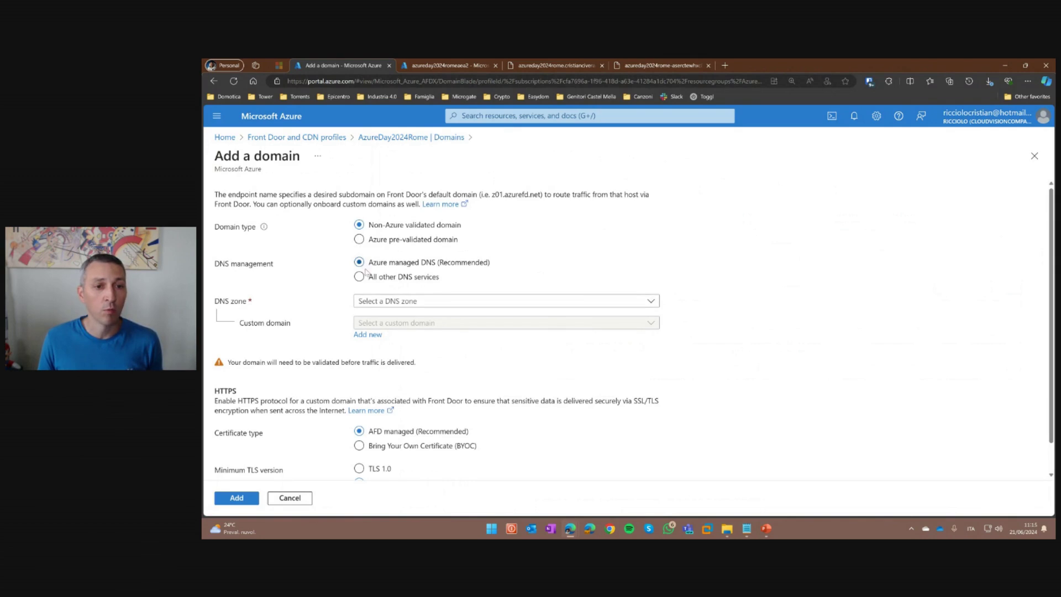
pyautogui.click(370, 243)
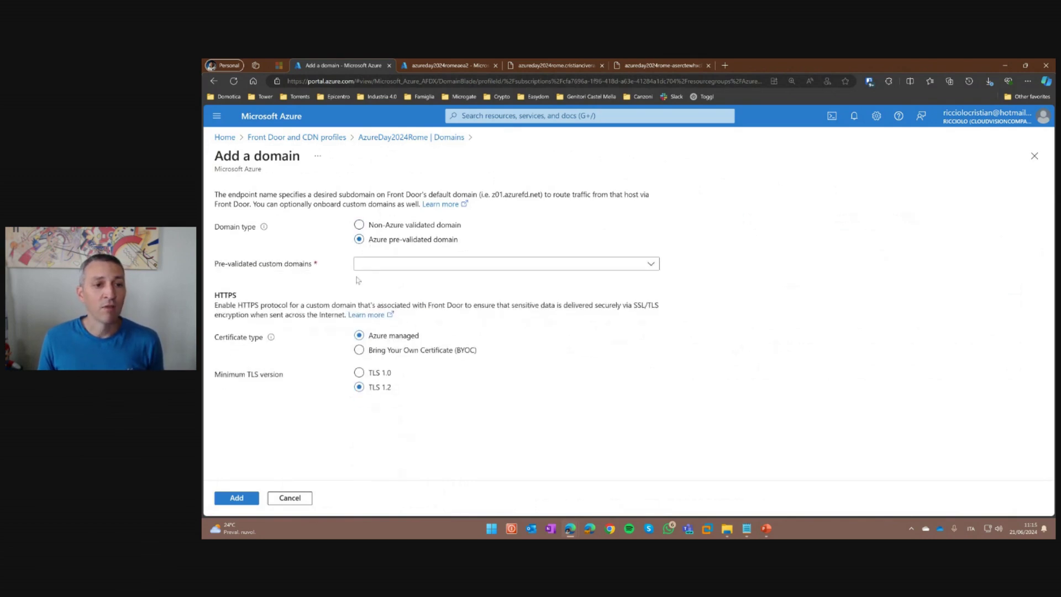
pyautogui.click(375, 264)
pyautogui.click(370, 225)
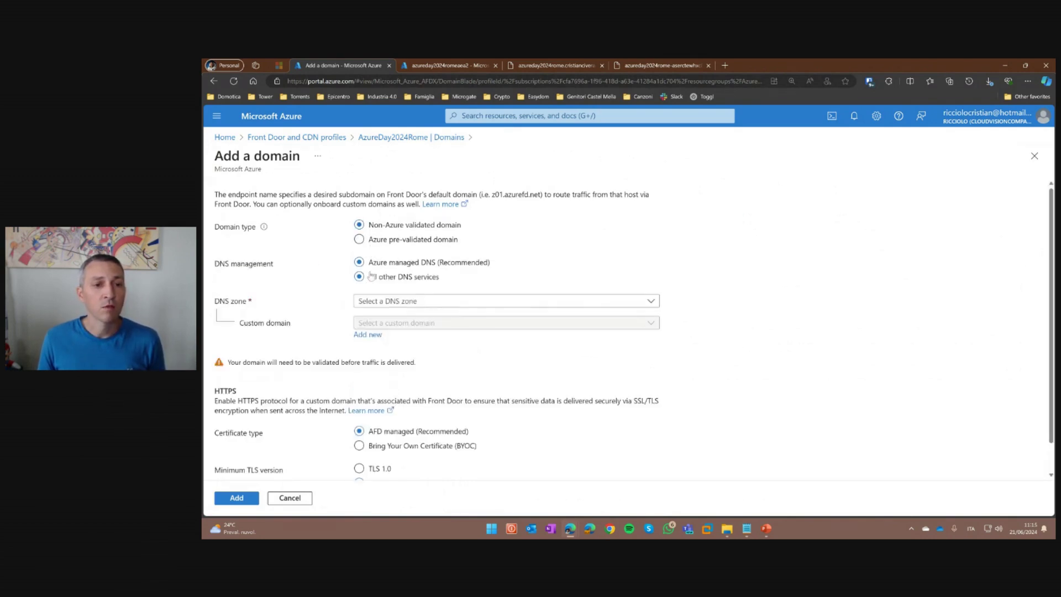
pyautogui.click(370, 276)
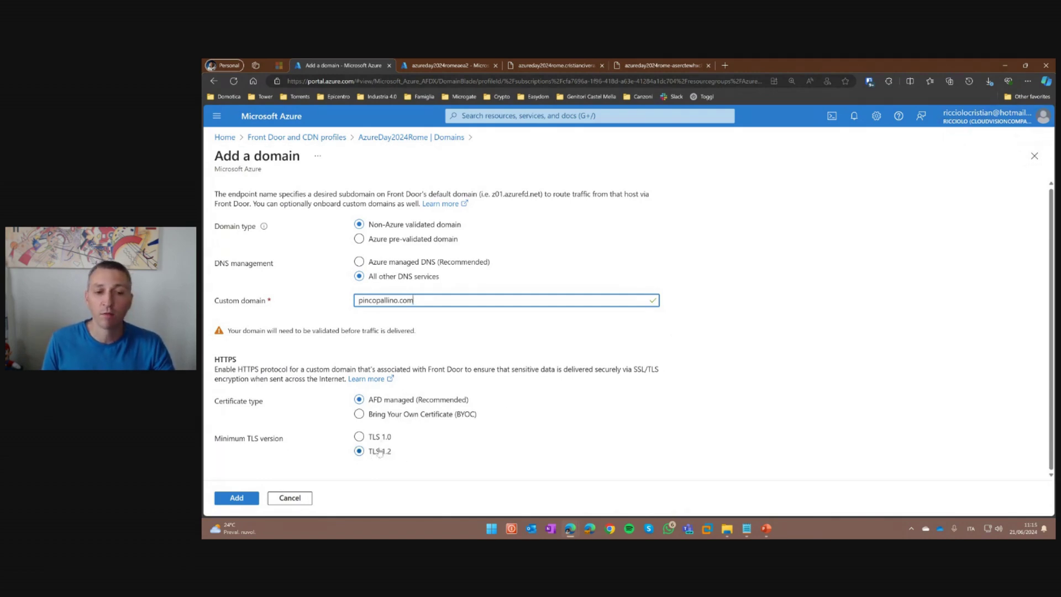
pyautogui.click(1039, 159)
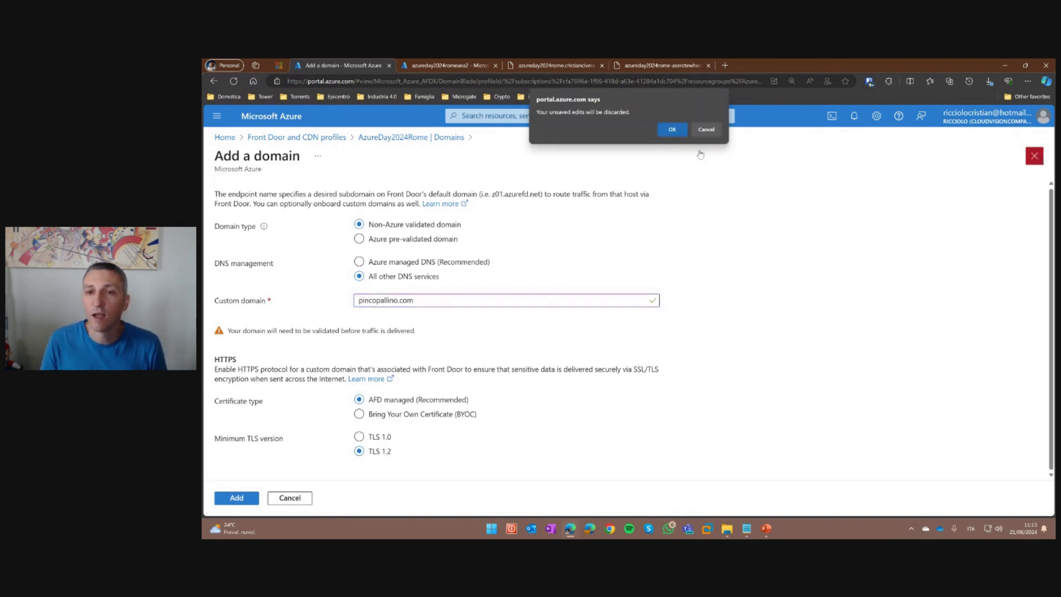
pyautogui.click(672, 128)
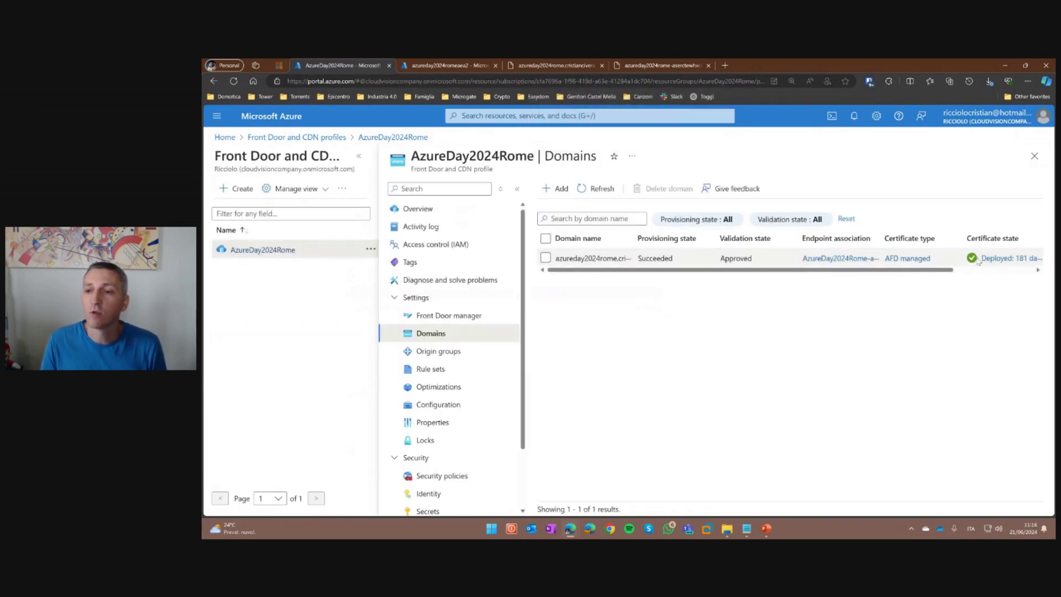
# - Copy the existing custom domain's name from the AzureDay2024Rome domains list
pyautogui.moveTo(846, 270)
pyautogui.mouseDown()
pyautogui.moveTo(928, 270)
pyautogui.moveTo(845, 269)
pyautogui.mouseUp()
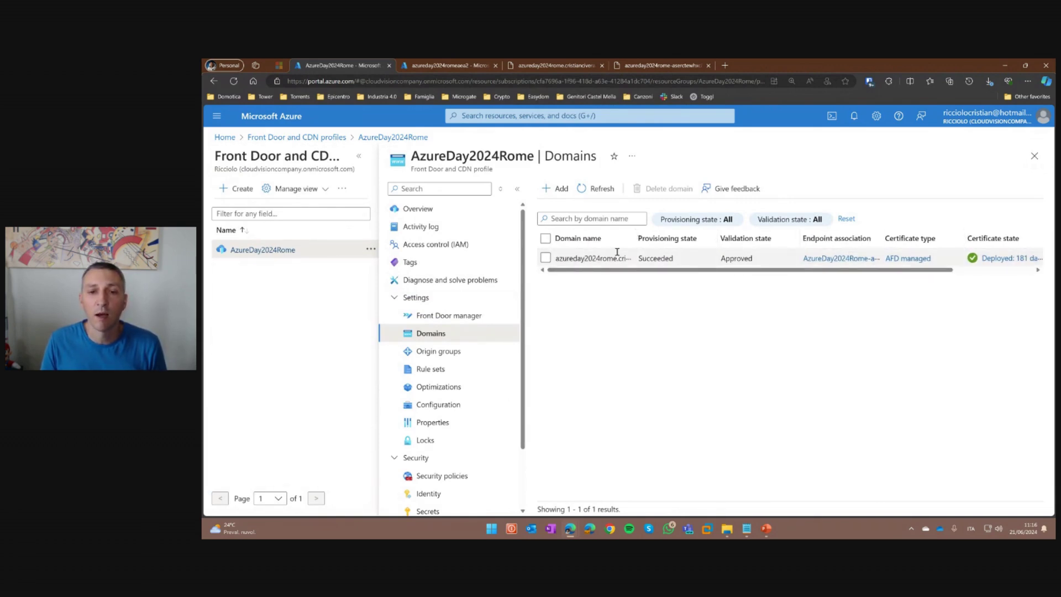
pyautogui.moveTo(636, 237); pyautogui.dragTo(711, 237)
pyautogui.moveTo(560, 258)
pyautogui.mouseDown()
pyautogui.moveTo(674, 258)
pyautogui.moveTo(554, 258)
pyautogui.mouseUp()
pyautogui.hotkey('ctrl', 'c')
# - Review the custom domain's certificate details and its associated endpoint and routes, and return to Front Door manager
pyautogui.moveTo(694, 269); pyautogui.dragTo(821, 270)
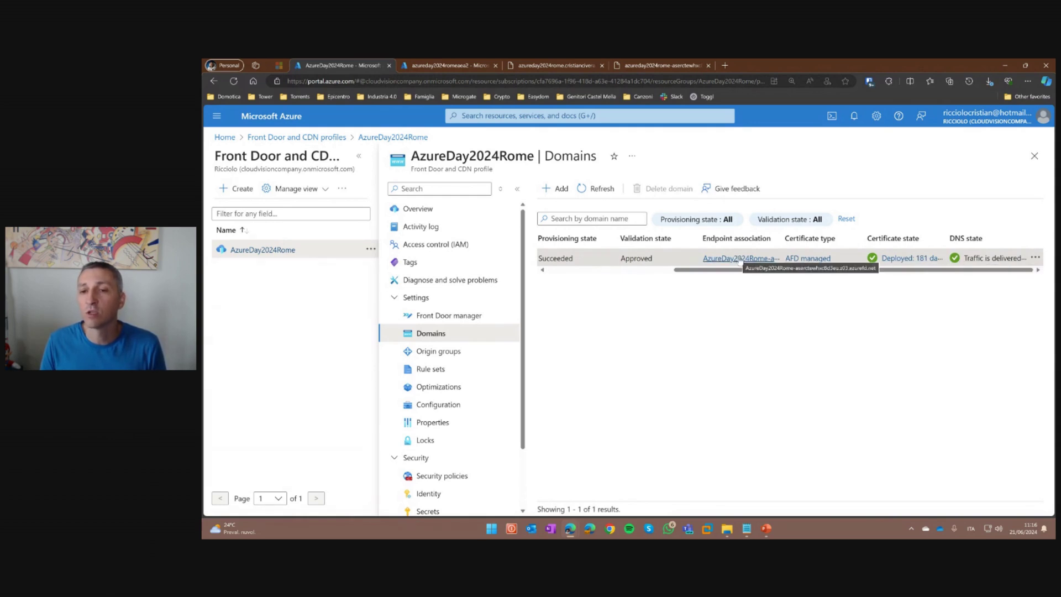
pyautogui.click(803, 260)
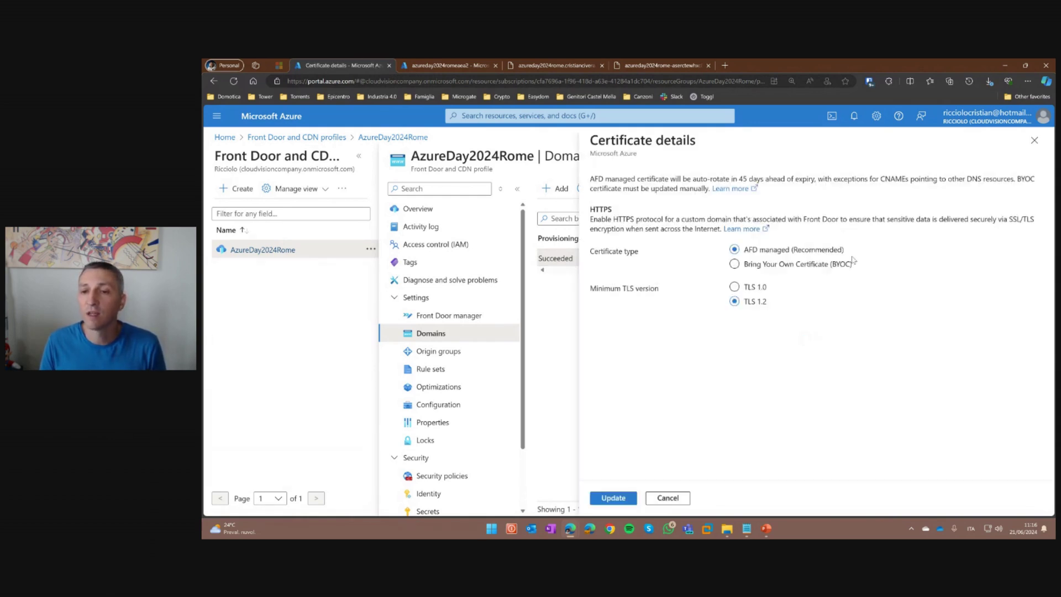
pyautogui.click(1034, 140)
pyautogui.click(721, 258)
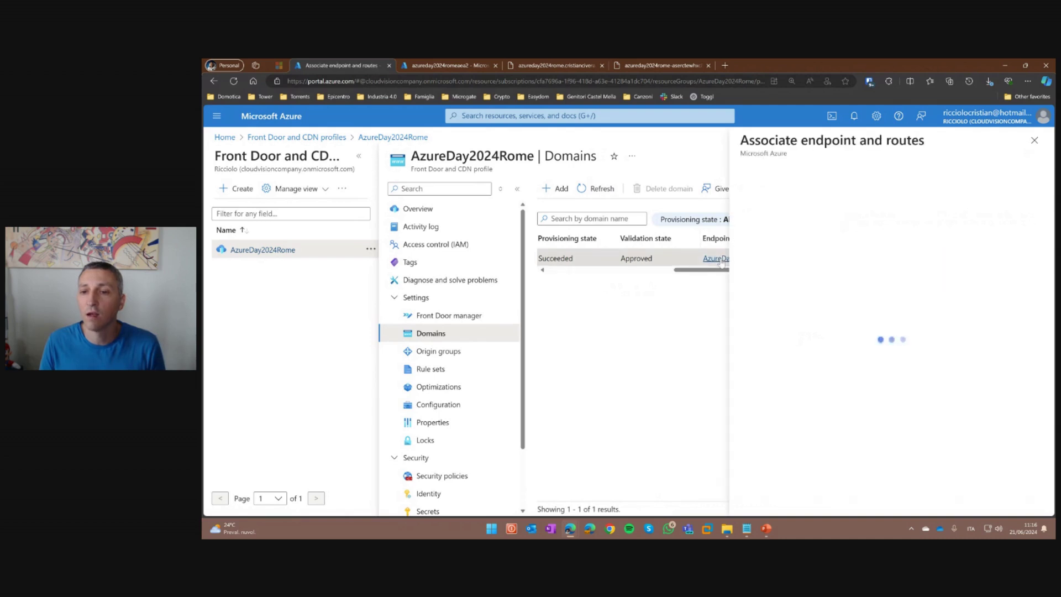
pyautogui.click(1034, 141)
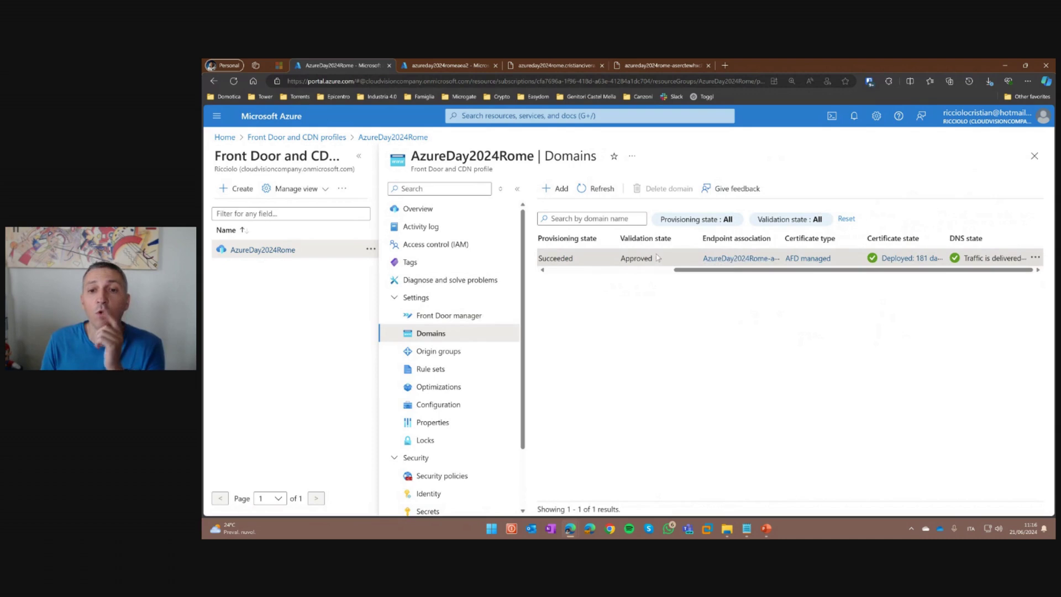
pyautogui.click(735, 259)
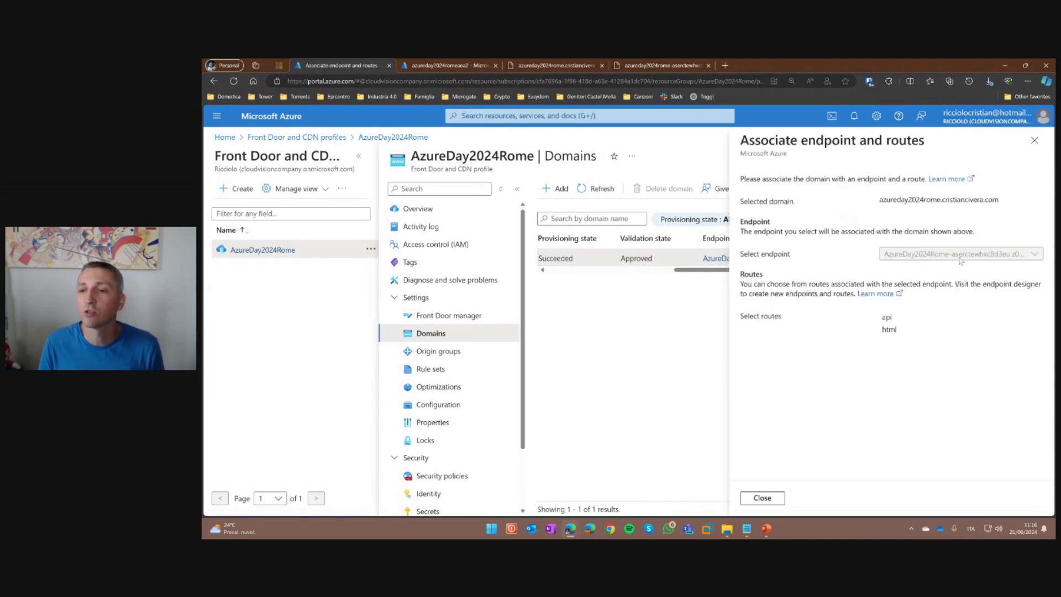
pyautogui.click(1034, 140)
pyautogui.click(459, 320)
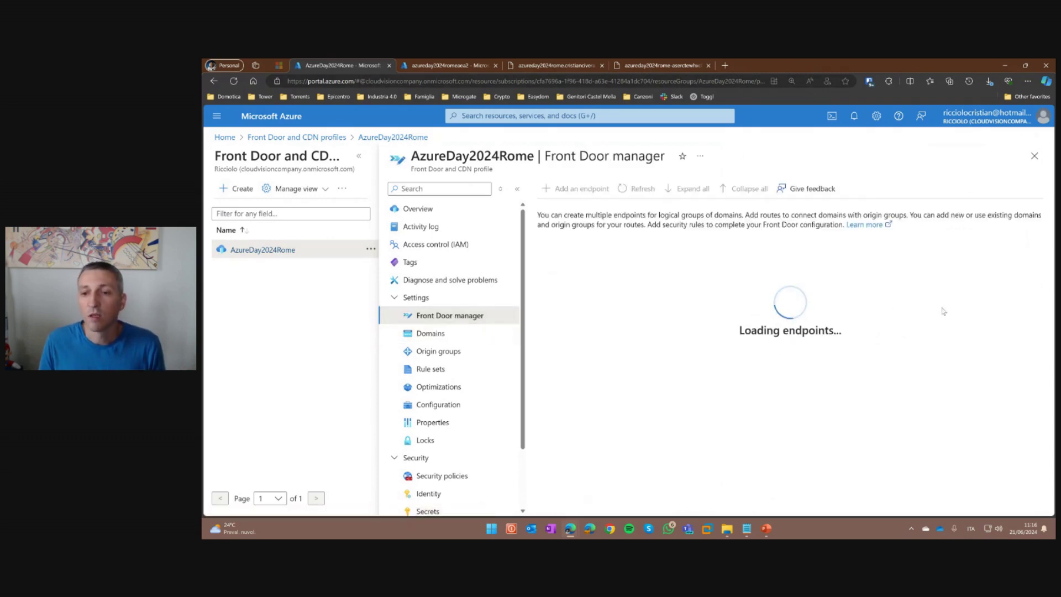
pyautogui.click(562, 66)
pyautogui.middleClick(543, 66)
pyautogui.click(498, 78)
pyautogui.hotkey('ctrl', 'v')
pyautogui.press('Home')
pyautogui.write('https://')
pyautogui.hotkey('ctrl', 'shift', 'Right')
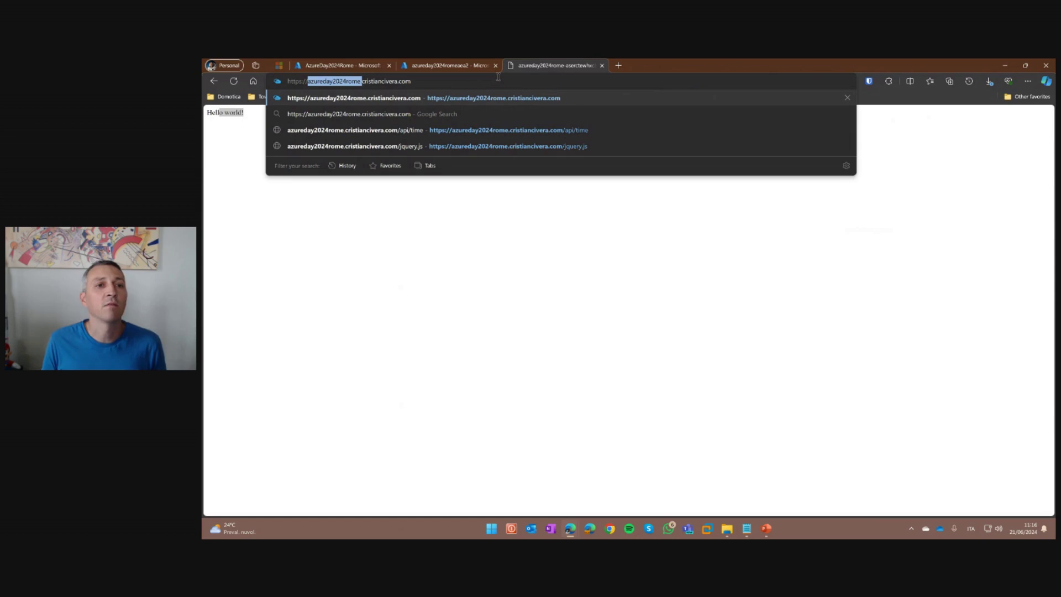
pyautogui.press('Return')
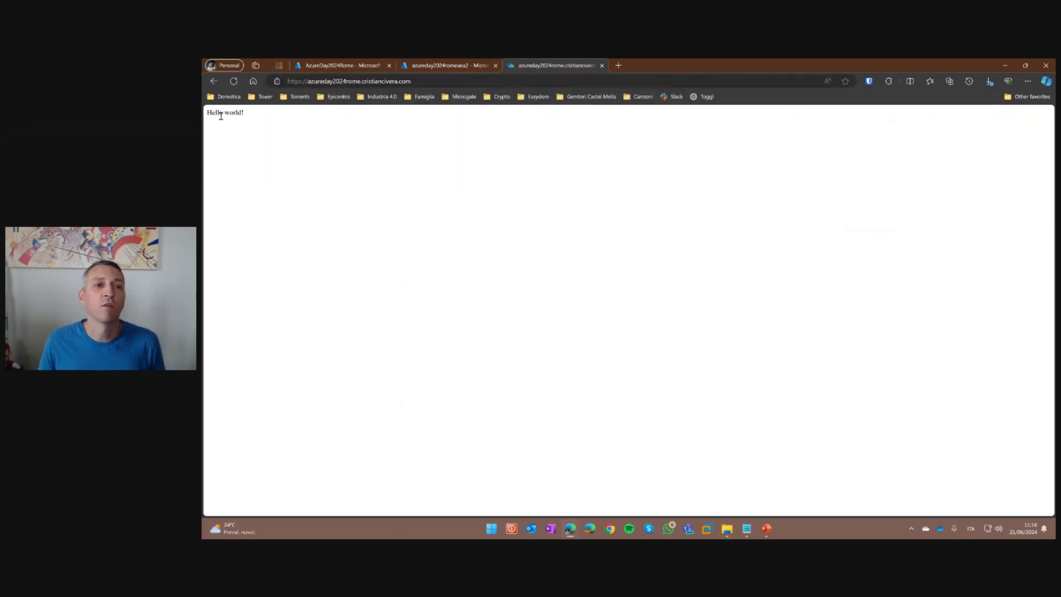
# - Inspect the certificate of the custom domain's site from its connection information, and return to the Front Door manager page
pyautogui.click(277, 81)
pyautogui.click(341, 112)
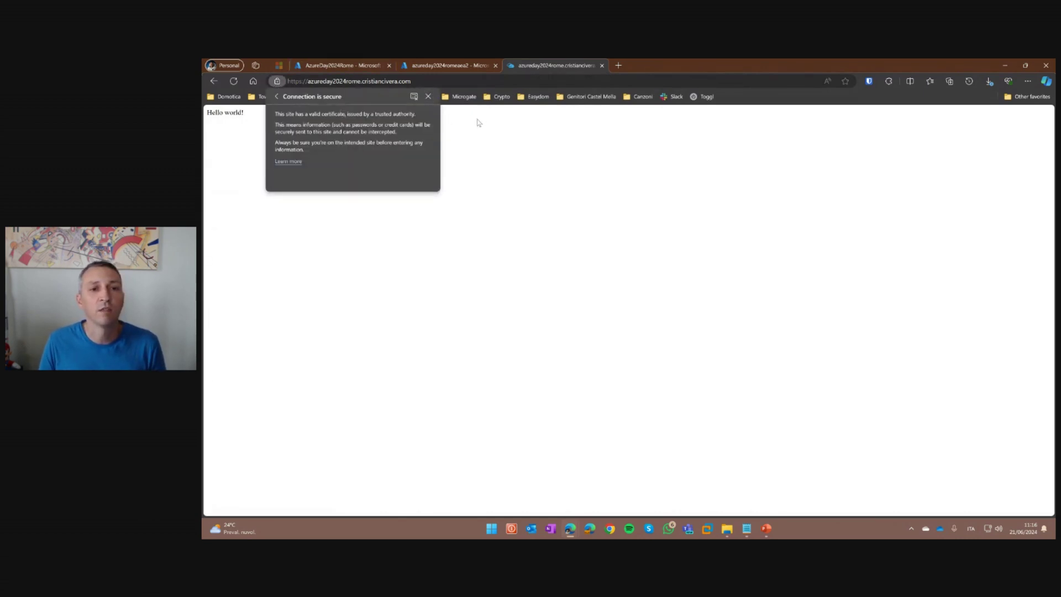
pyautogui.click(414, 96)
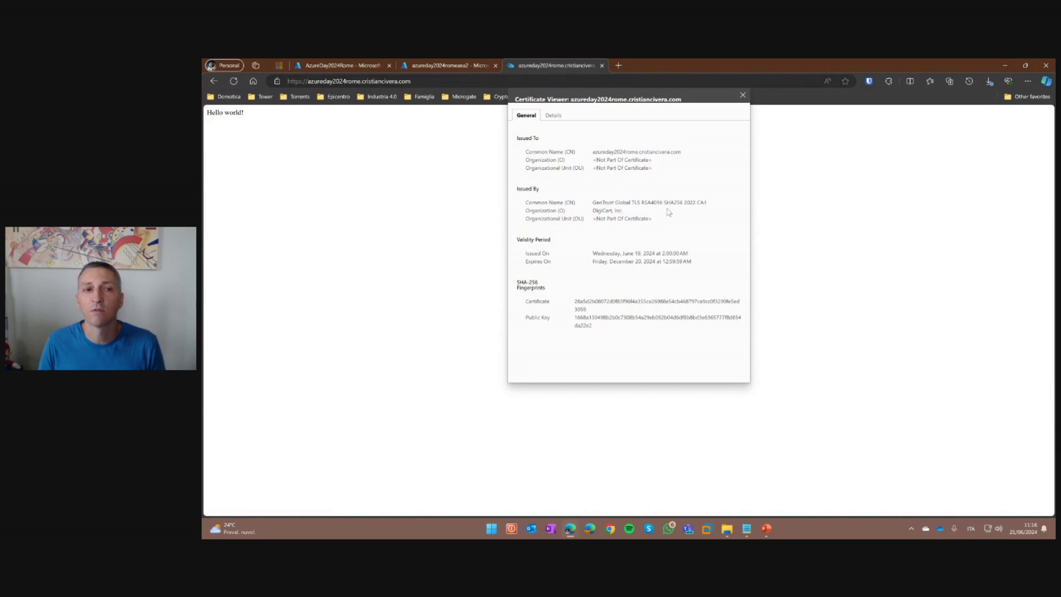
pyautogui.press('Escape')
pyautogui.click(342, 65)
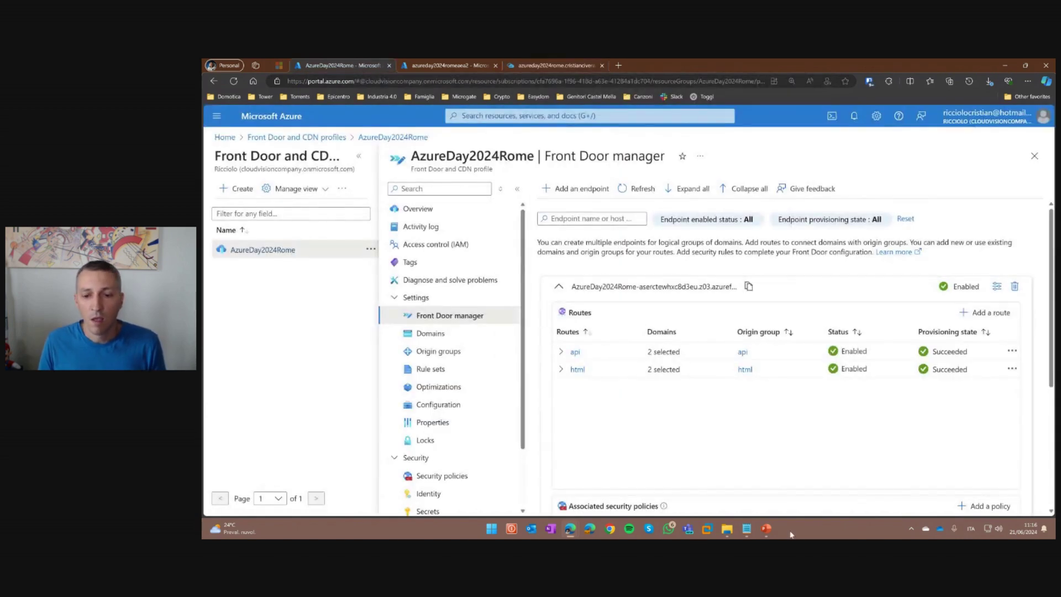
pyautogui.moveTo(766, 532)
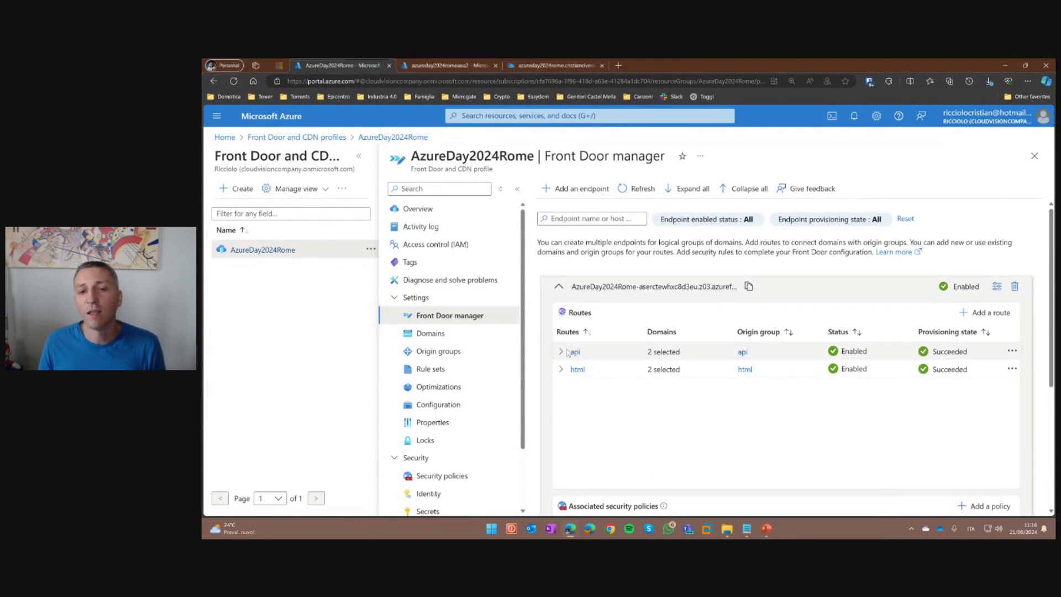
# - Find Function App in the Azure portal's other tab and open the Time function of the AzureDay2024Rome app
pyautogui.click(441, 65)
pyautogui.click(558, 115)
pyautogui.write('func')
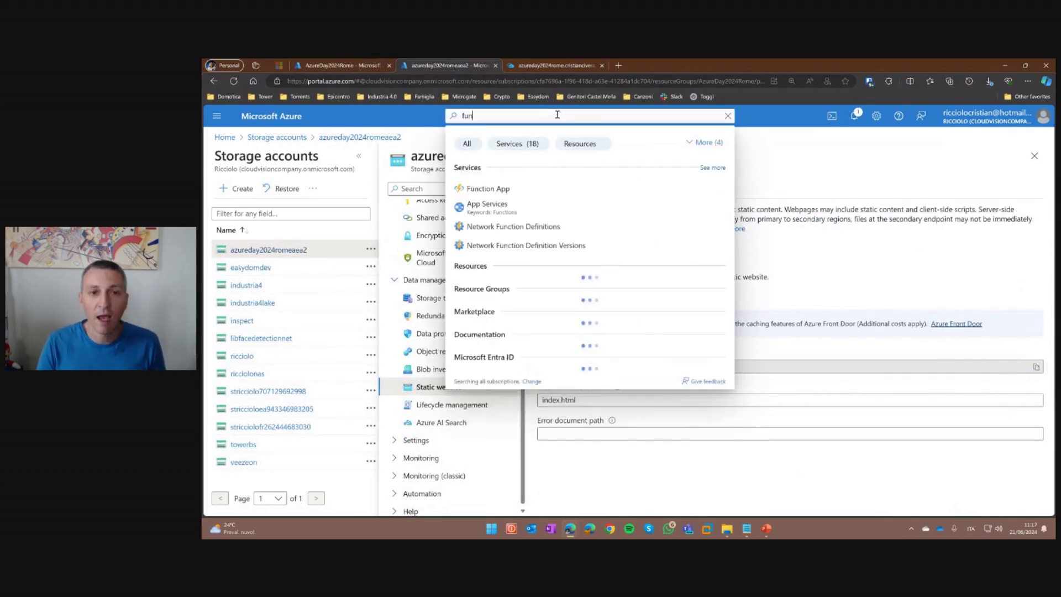
pyautogui.click(501, 195)
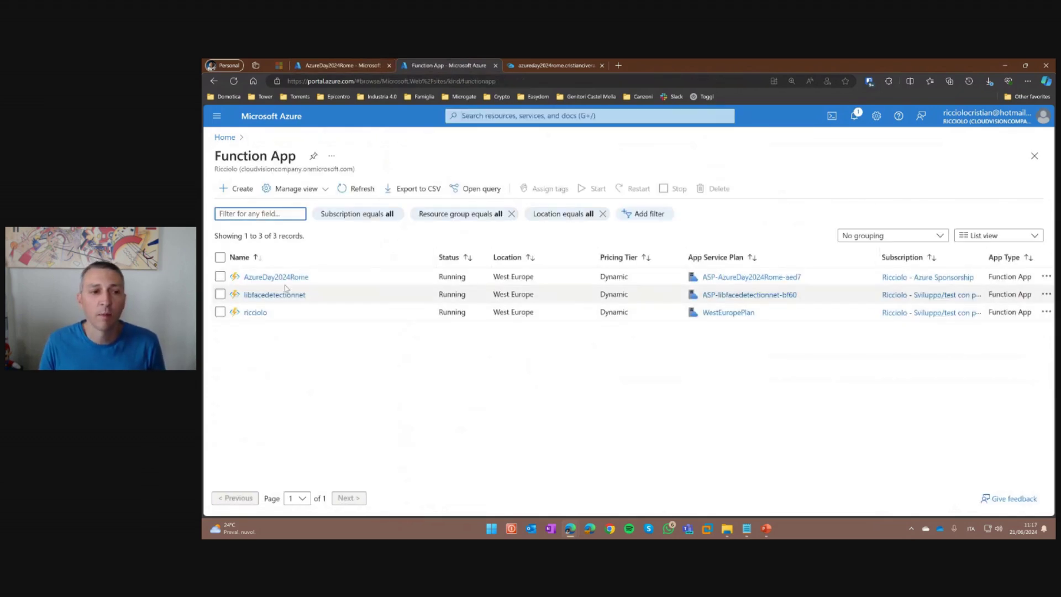
pyautogui.click(260, 275)
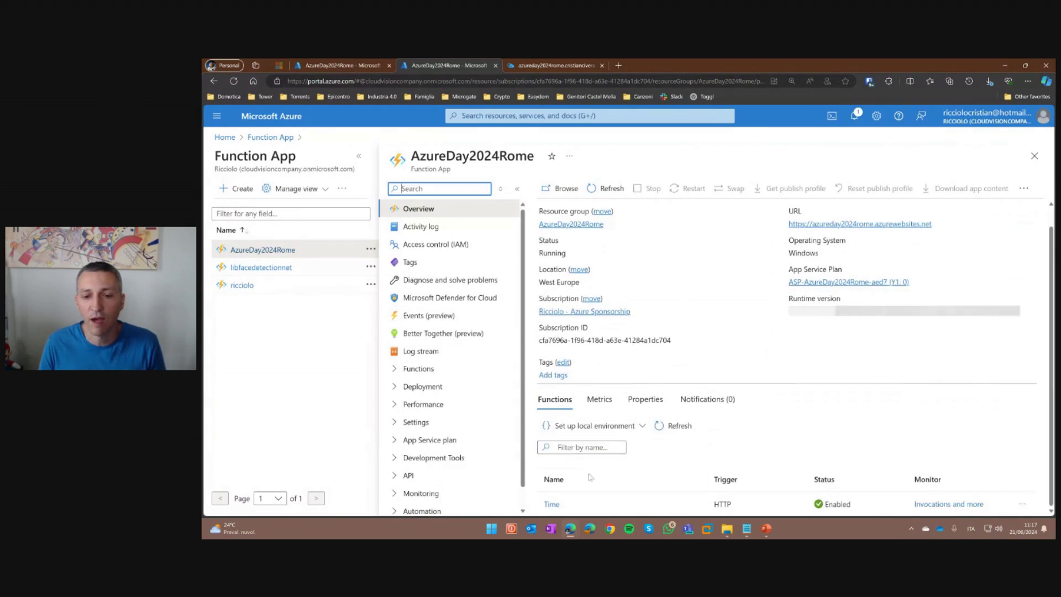
pyautogui.click(553, 504)
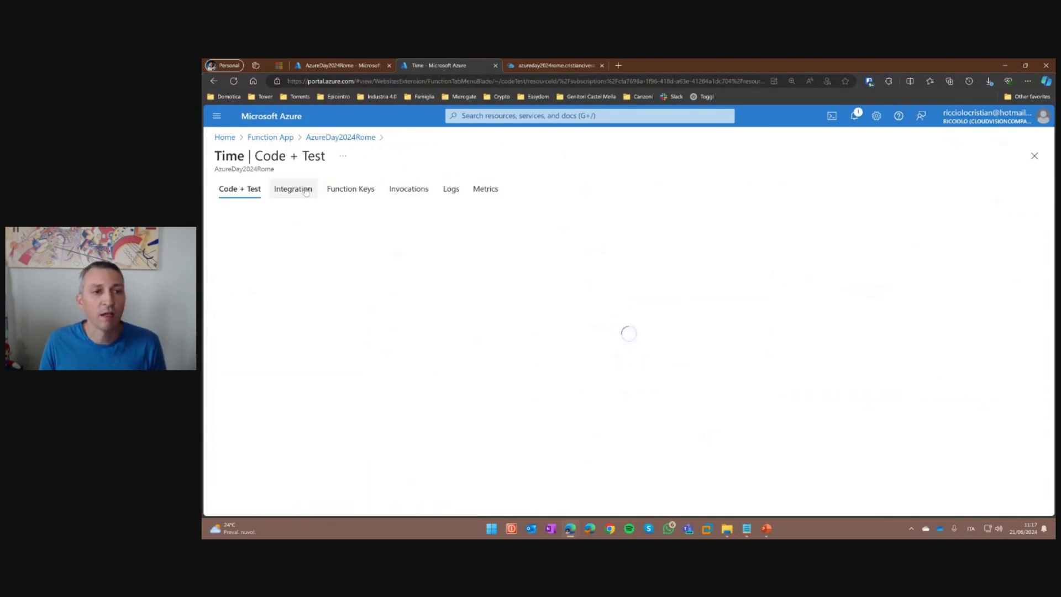
pyautogui.click(459, 214)
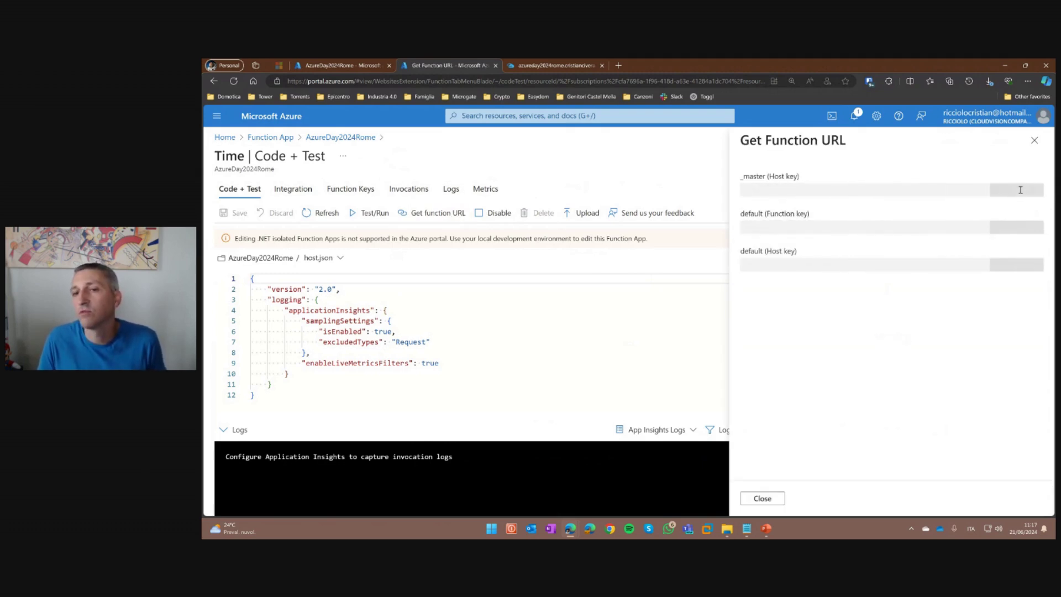
pyautogui.click(617, 66)
pyautogui.write('https://azureday2024rome.azurewebsites.net/api/time?')
pyautogui.press('Return')
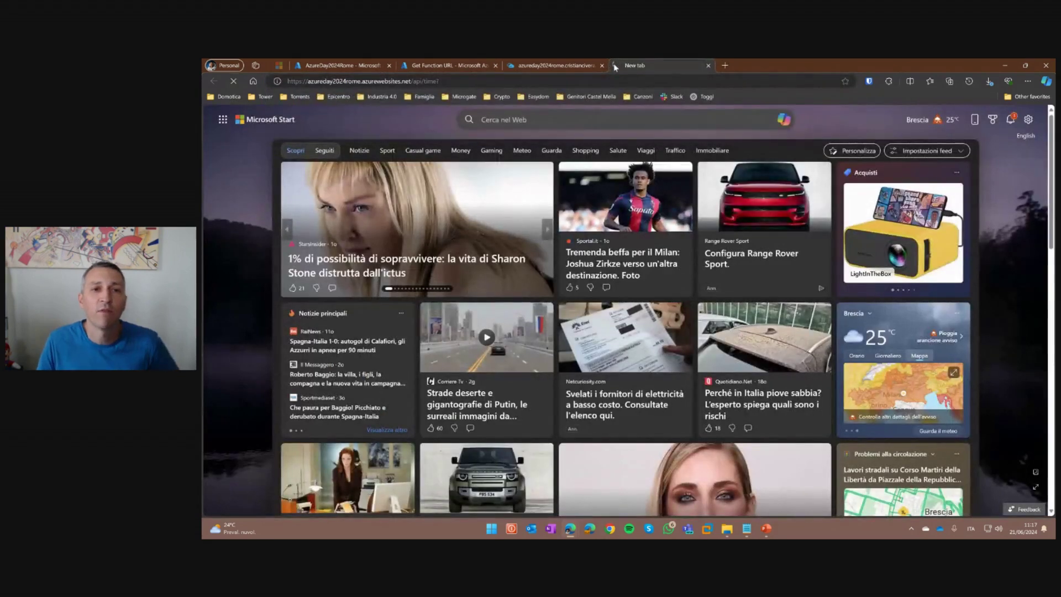
pyautogui.moveTo(214, 113); pyautogui.dragTo(344, 128)
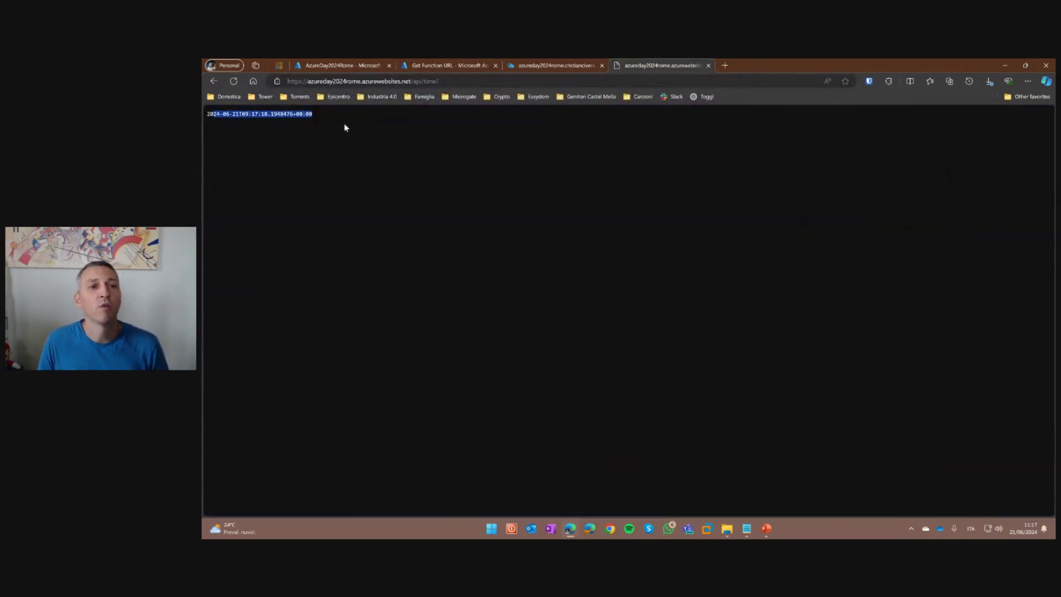
# - Review the Front Door profile's api origin group and the settings of its azureday2024rome.azurewebsites.net origin, and close them
pyautogui.click(341, 65)
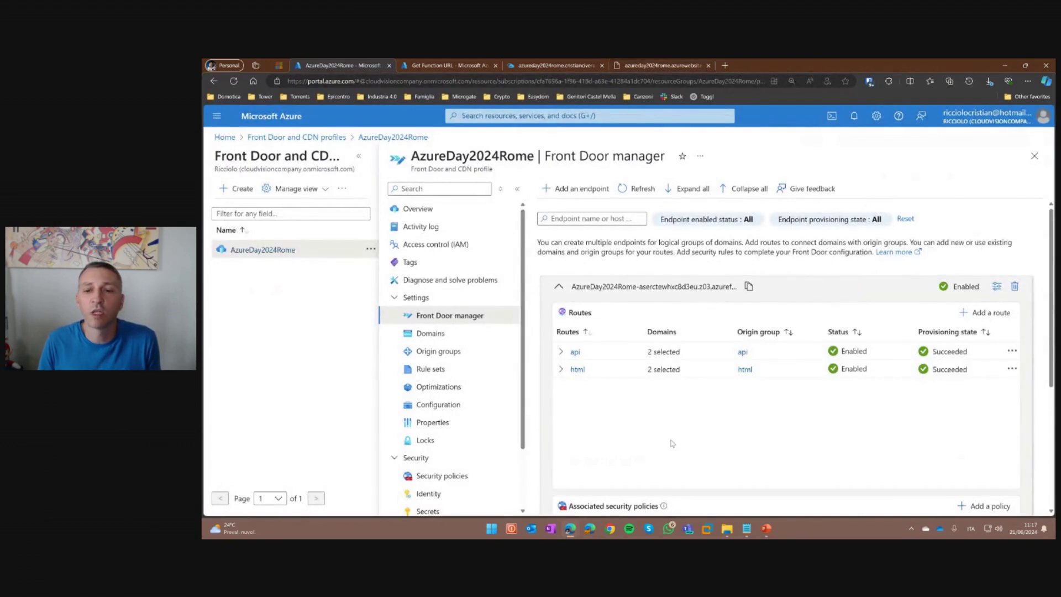
pyautogui.click(439, 351)
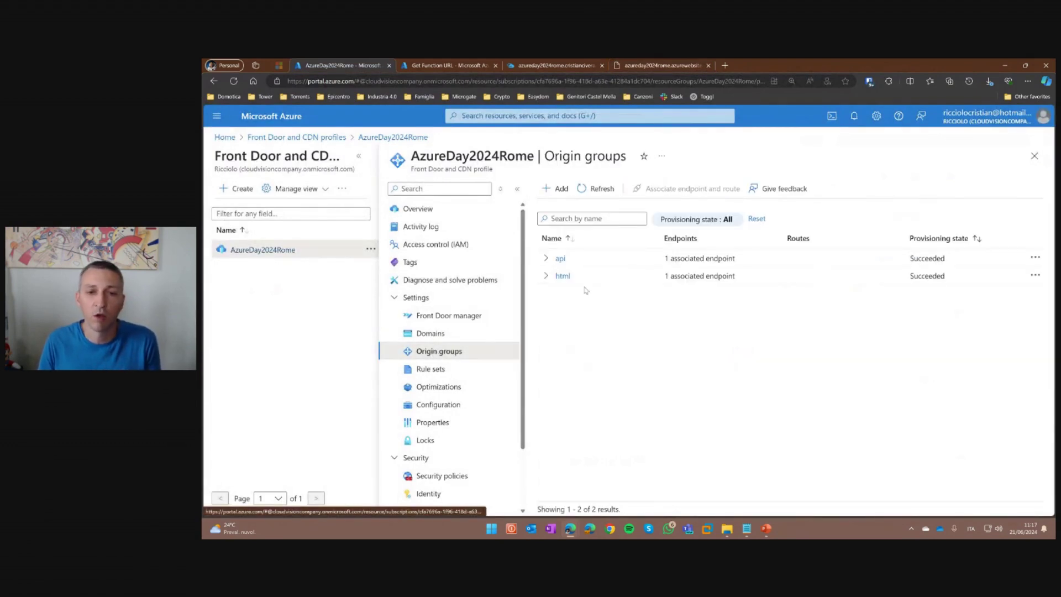
pyautogui.click(559, 259)
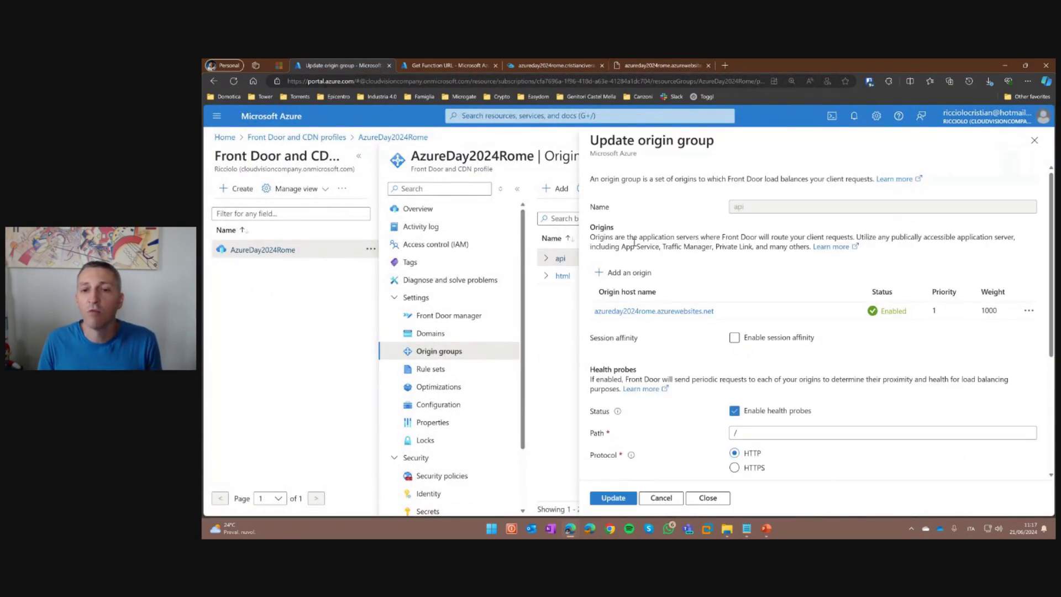
pyautogui.click(642, 312)
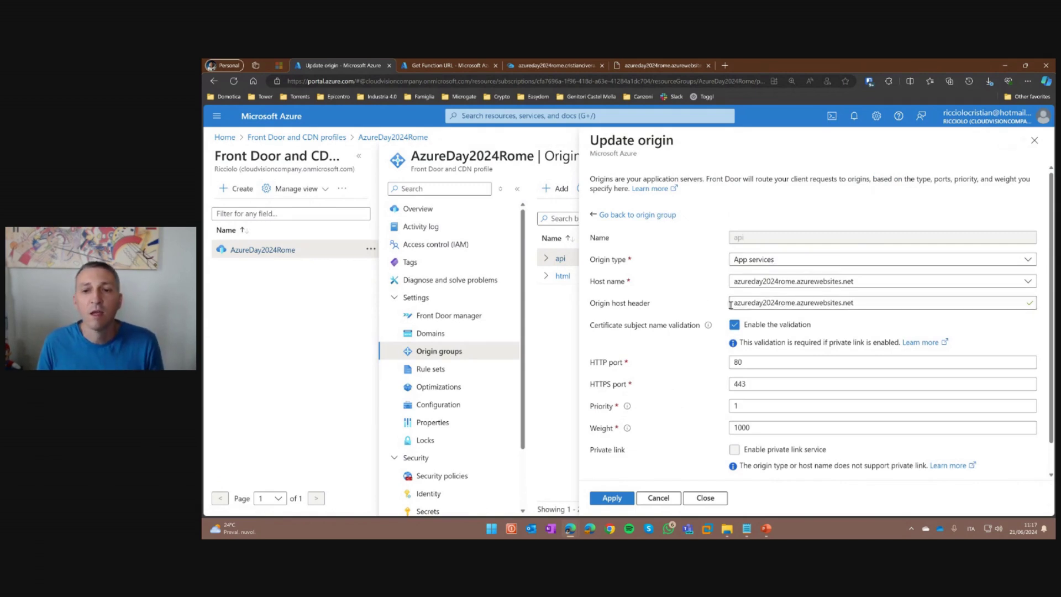
pyautogui.scroll(-2, 737, 305)
pyautogui.click(1035, 141)
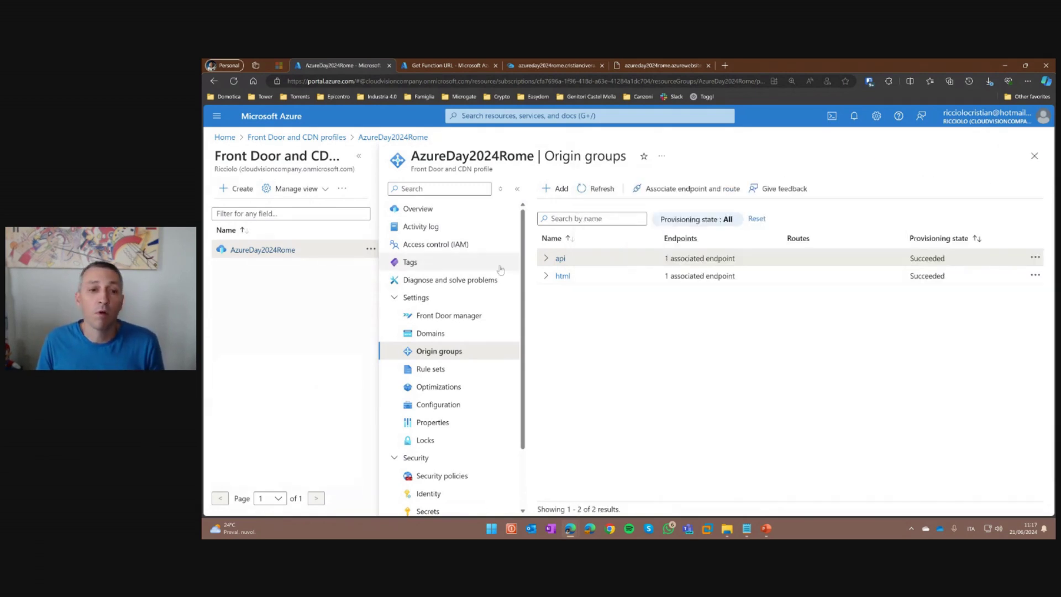
# - Open the api route for editing from Front Door manager and examine its /api/* pattern to match
pyautogui.click(449, 316)
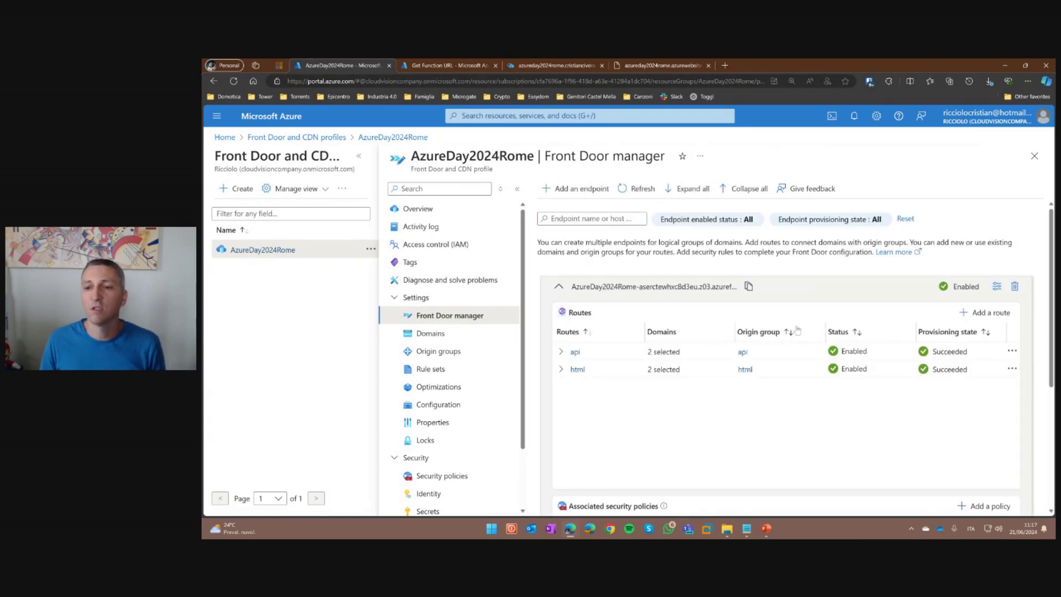
pyautogui.click(1013, 352)
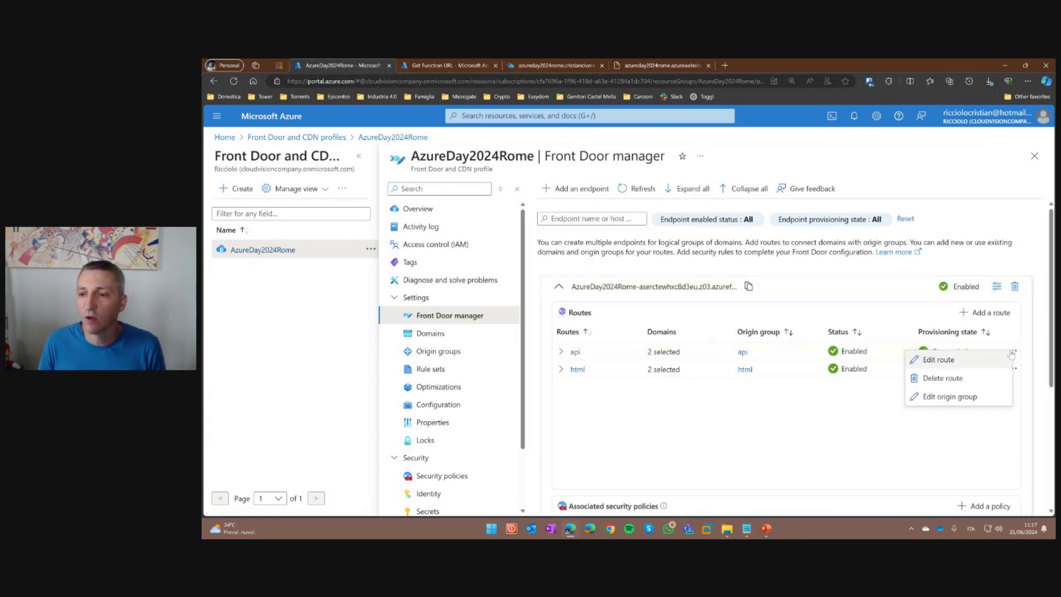
pyautogui.click(946, 361)
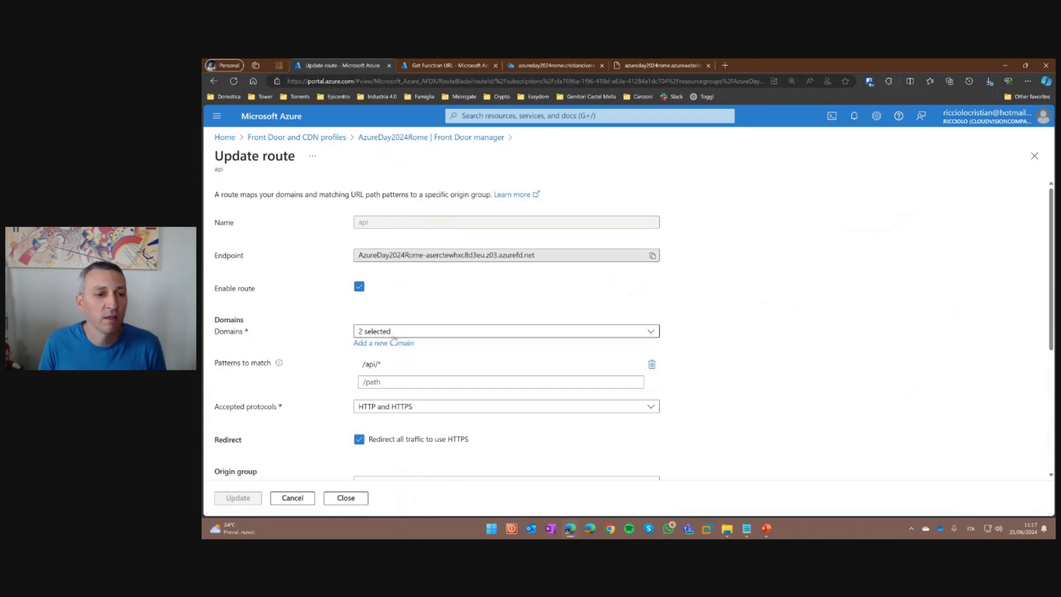
pyautogui.scroll(-2, 381, 260)
pyautogui.click(391, 275)
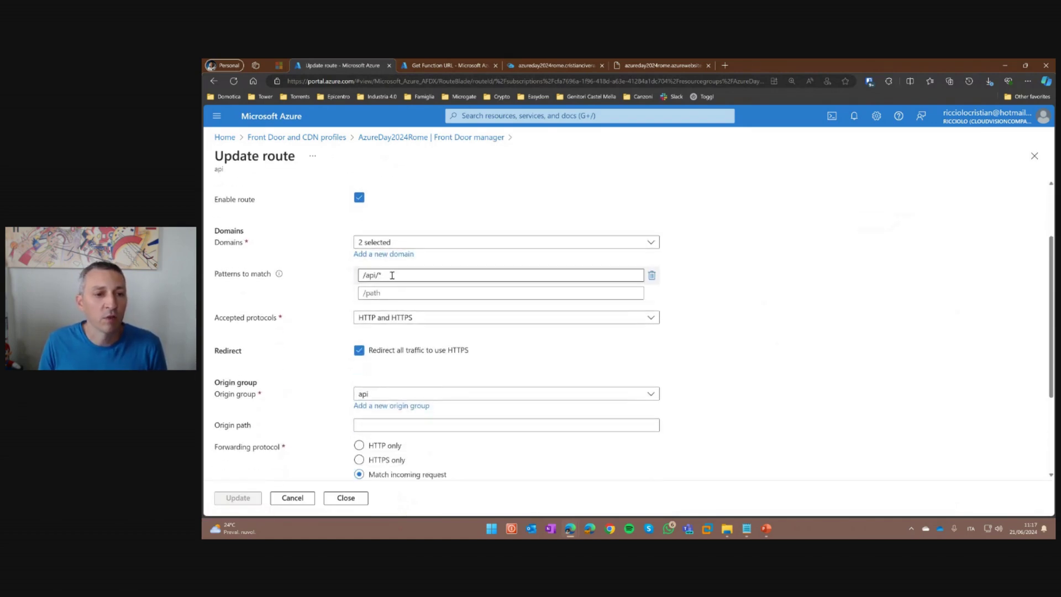
# - Review the api route's path pattern, origin group, caching option, Headers rule set and assigned domains, and close the route
pyautogui.moveTo(394, 275); pyautogui.dragTo(347, 275)
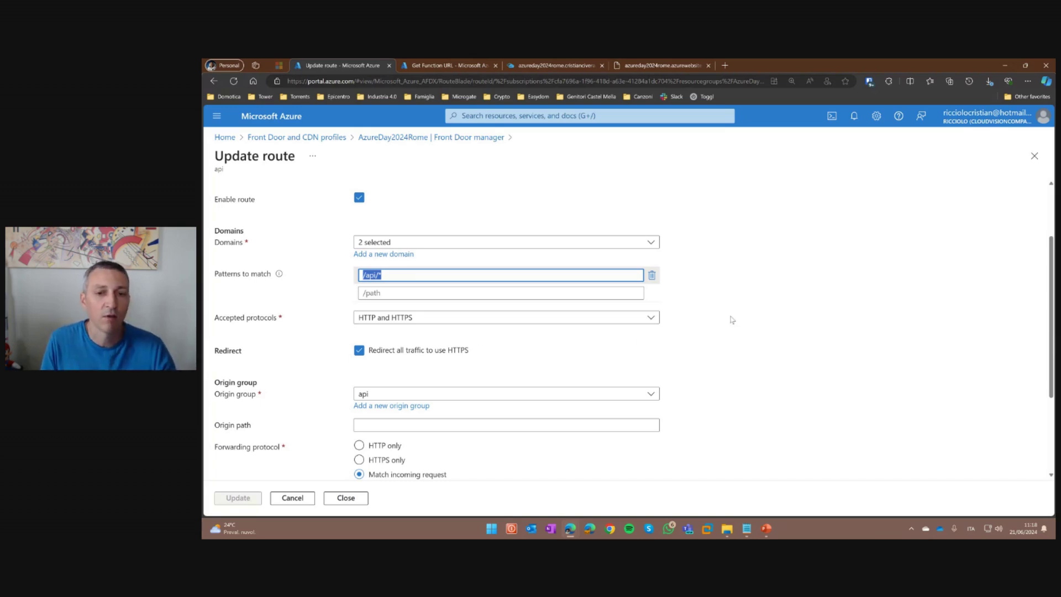
pyautogui.scroll(-2, 729, 320)
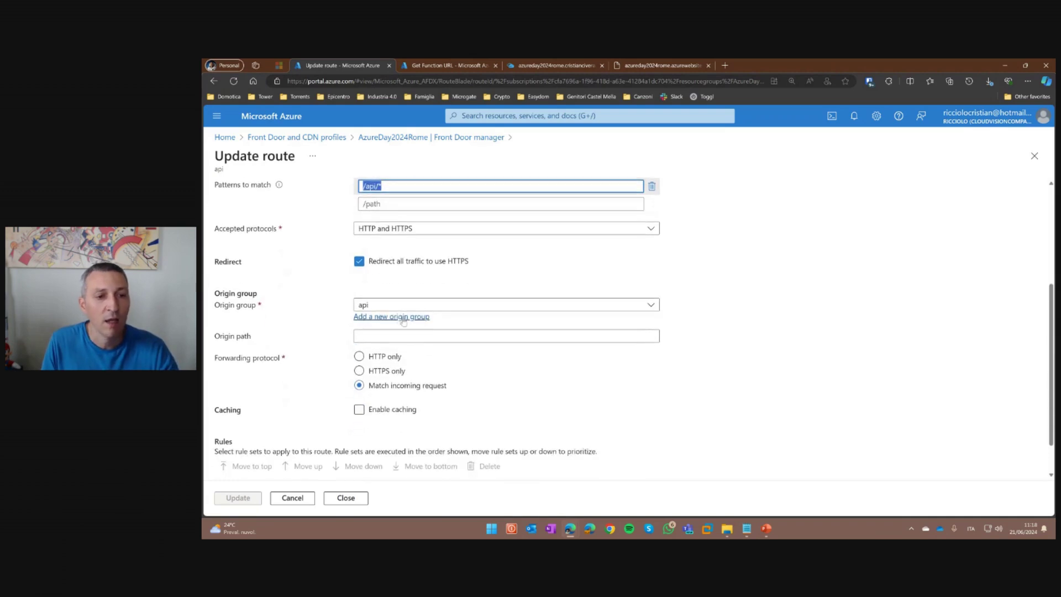
pyautogui.click(420, 305)
pyautogui.click(420, 305)
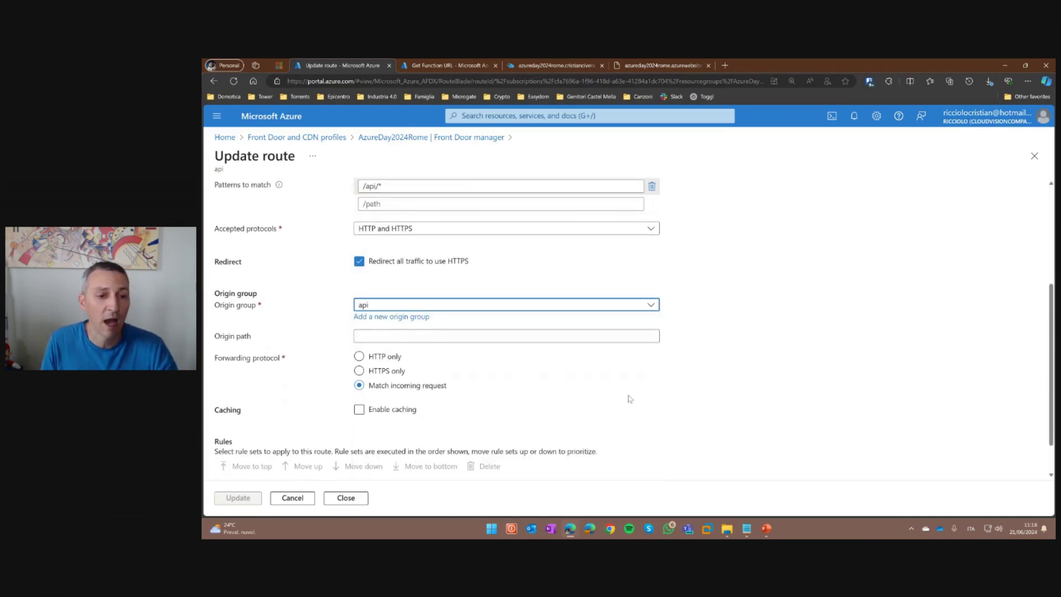
pyautogui.scroll(-1, 630, 399)
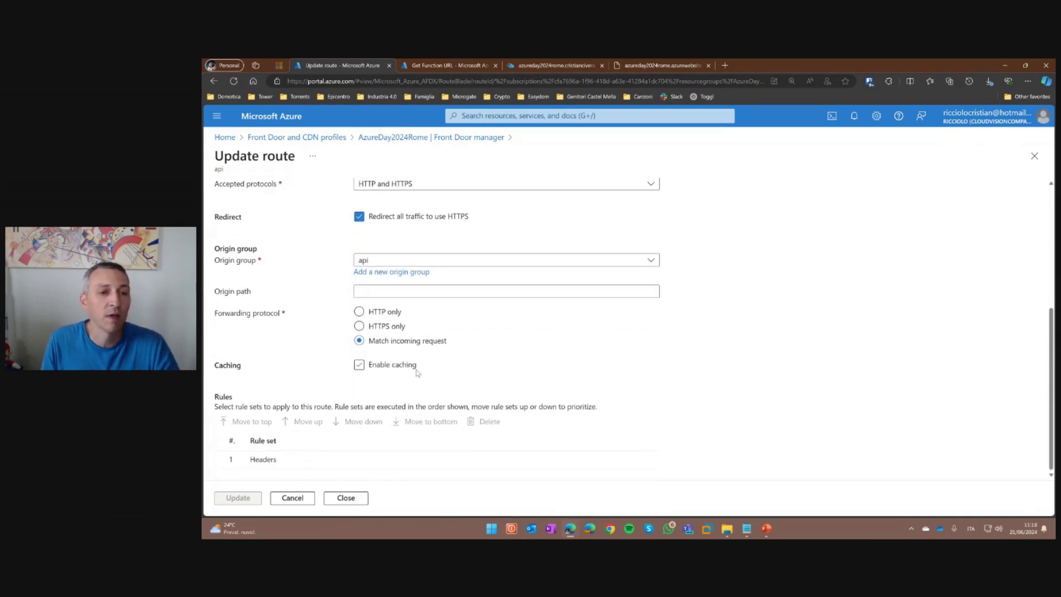
pyautogui.scroll(3, 432, 332)
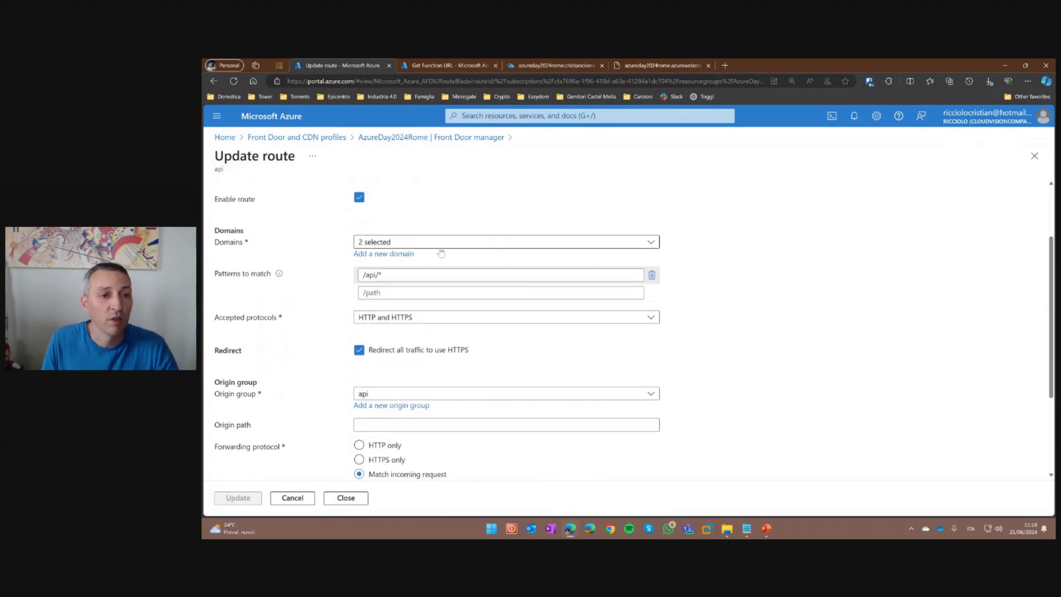
pyautogui.click(445, 245)
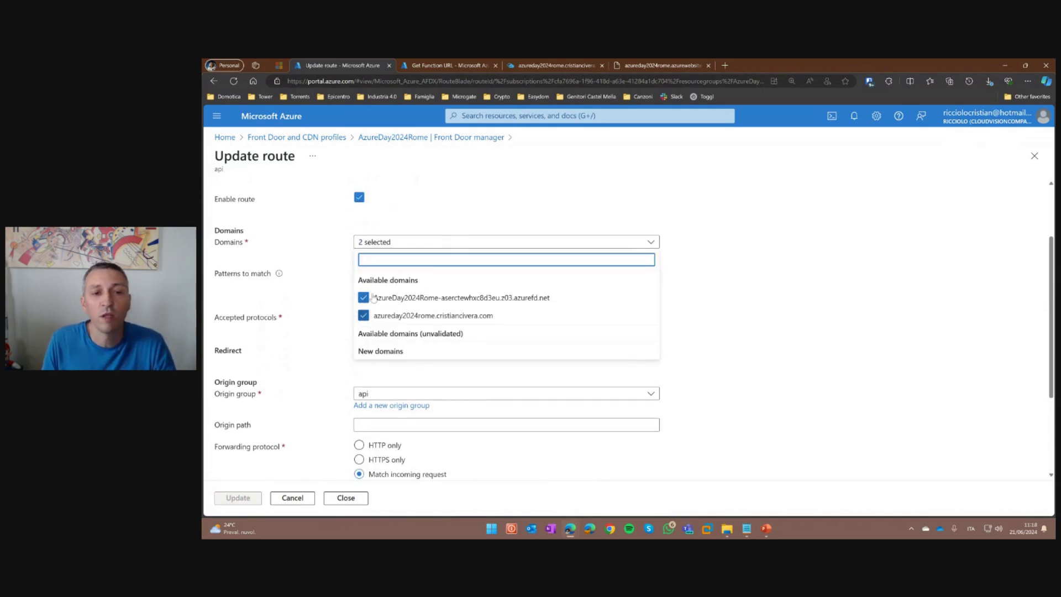
pyautogui.click(757, 320)
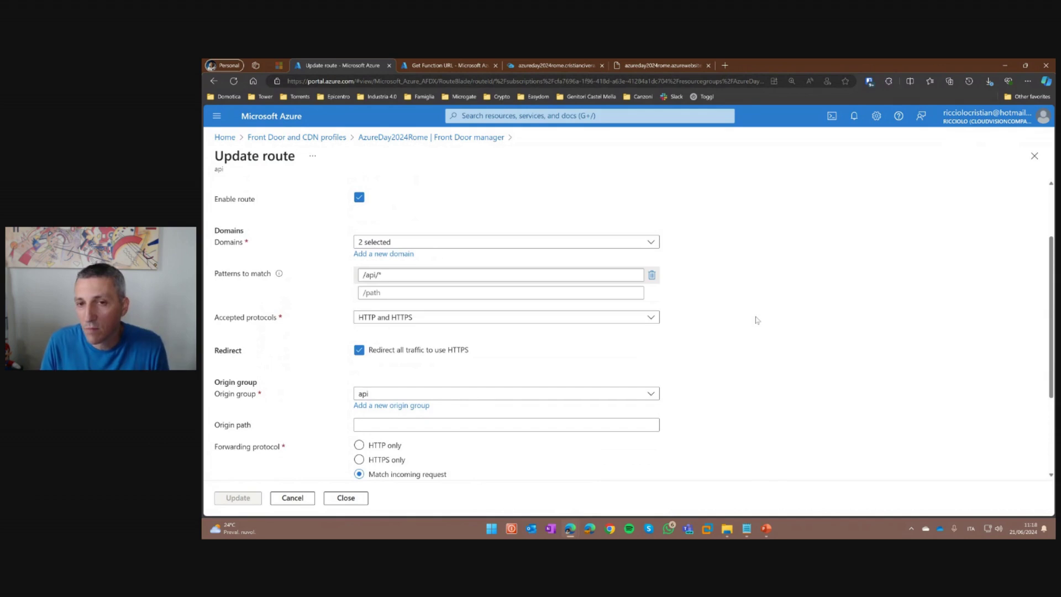
pyautogui.click(1034, 156)
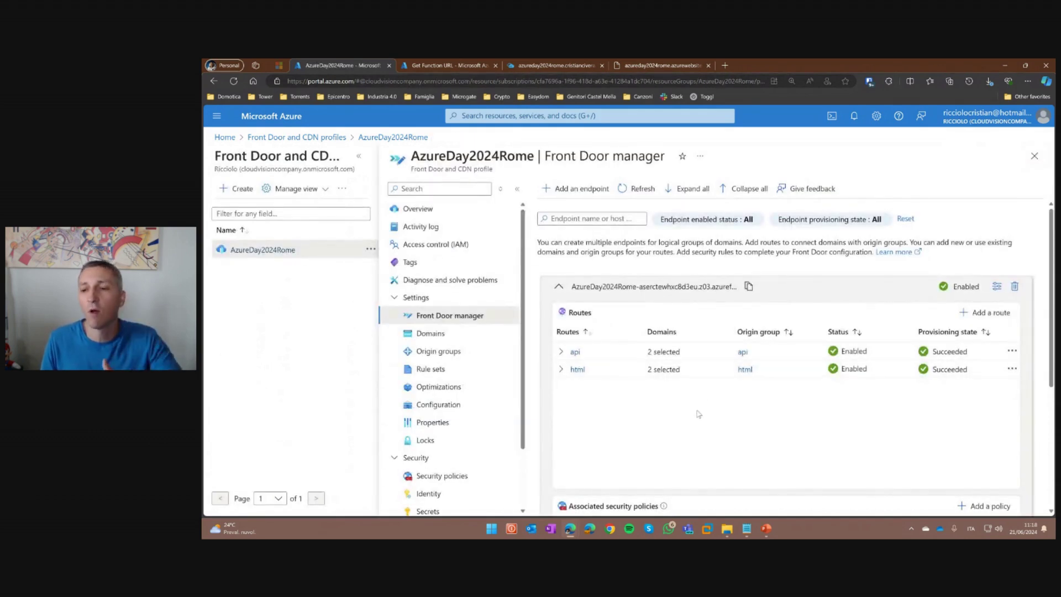
# - Switch to the running PowerPoint slide show and advance from the Custom domain slide to the Rule slide
pyautogui.click(770, 530)
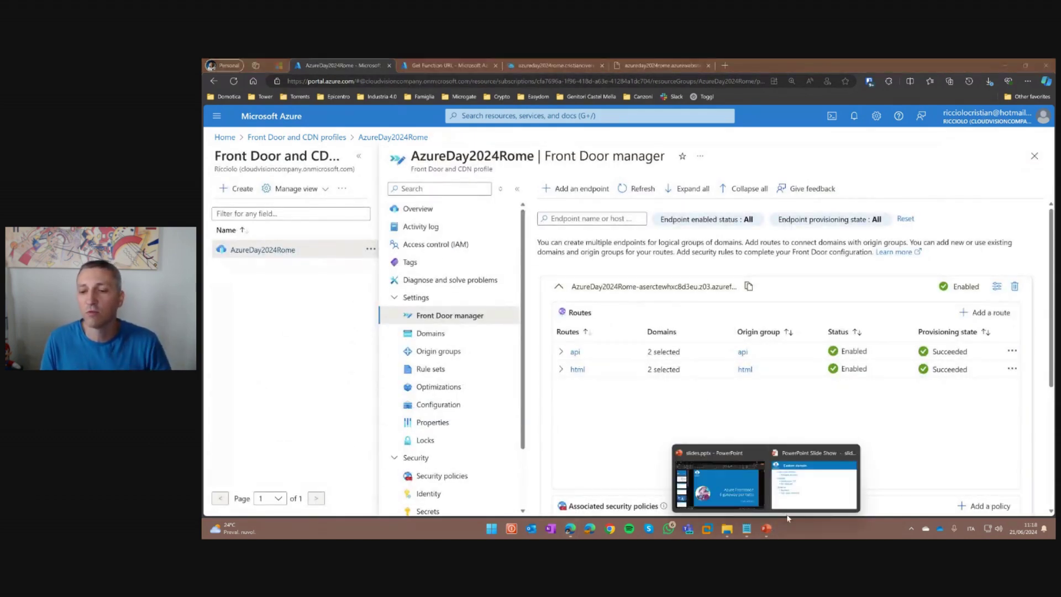
pyautogui.click(810, 480)
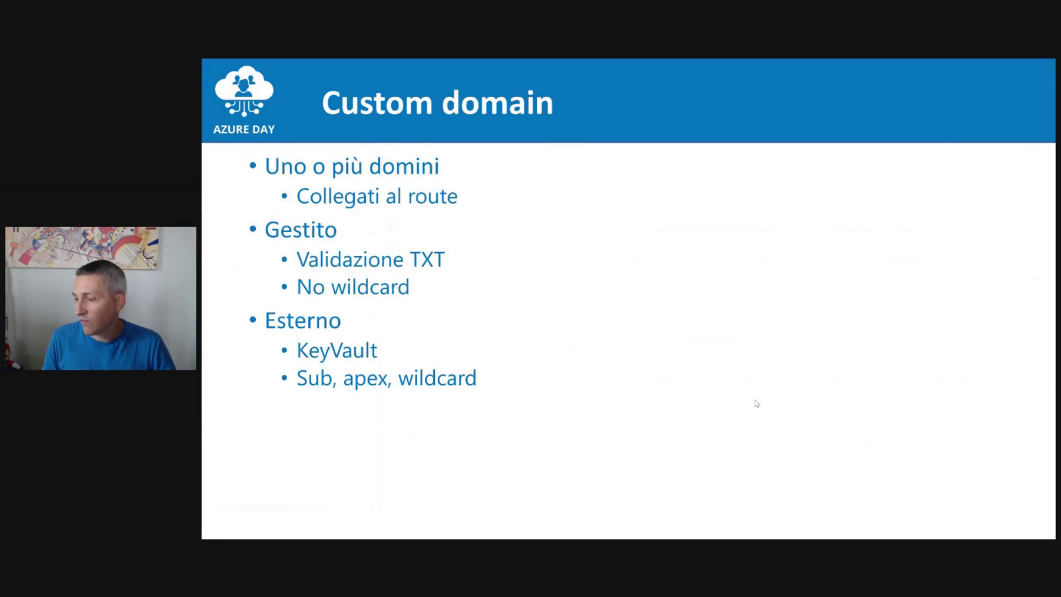
pyautogui.press('Right')
pyautogui.press('Right')
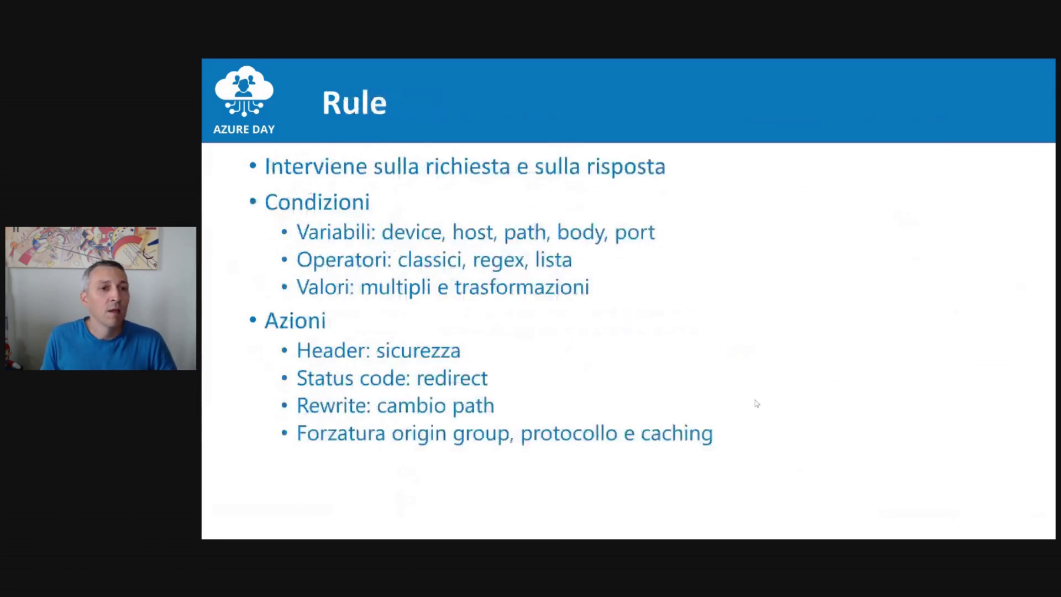
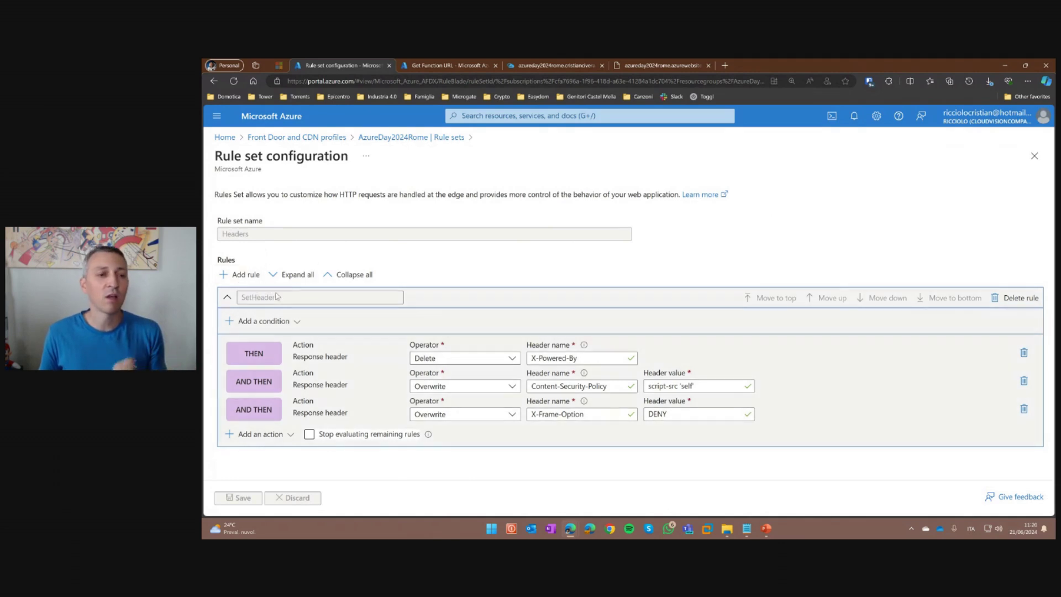
# - Add a Request header condition to the SetHeaders rule, browse its comparison operators, and delete the condition
pyautogui.click(290, 323)
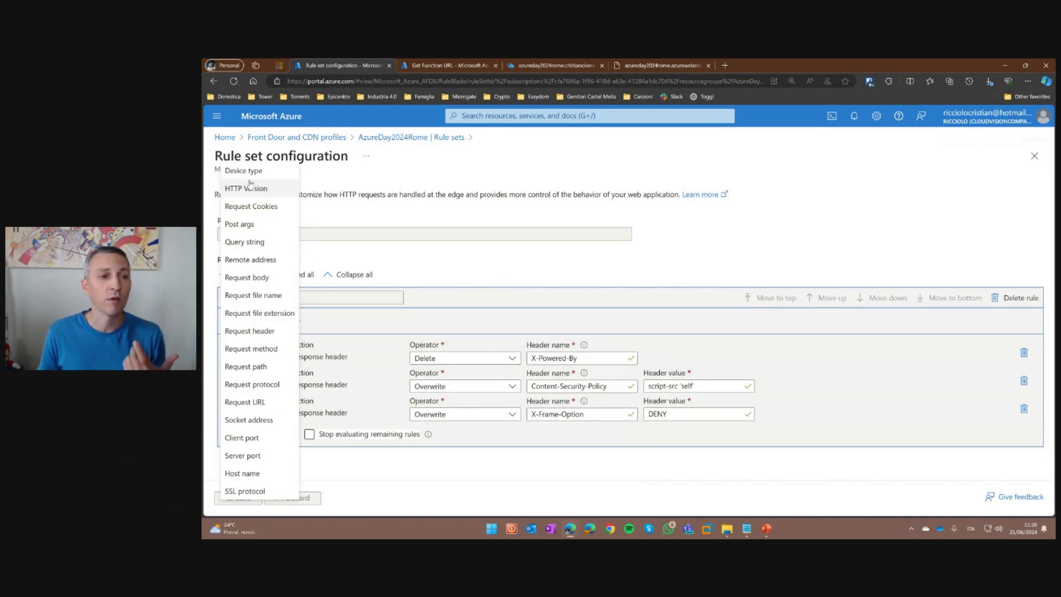
pyautogui.click(260, 331)
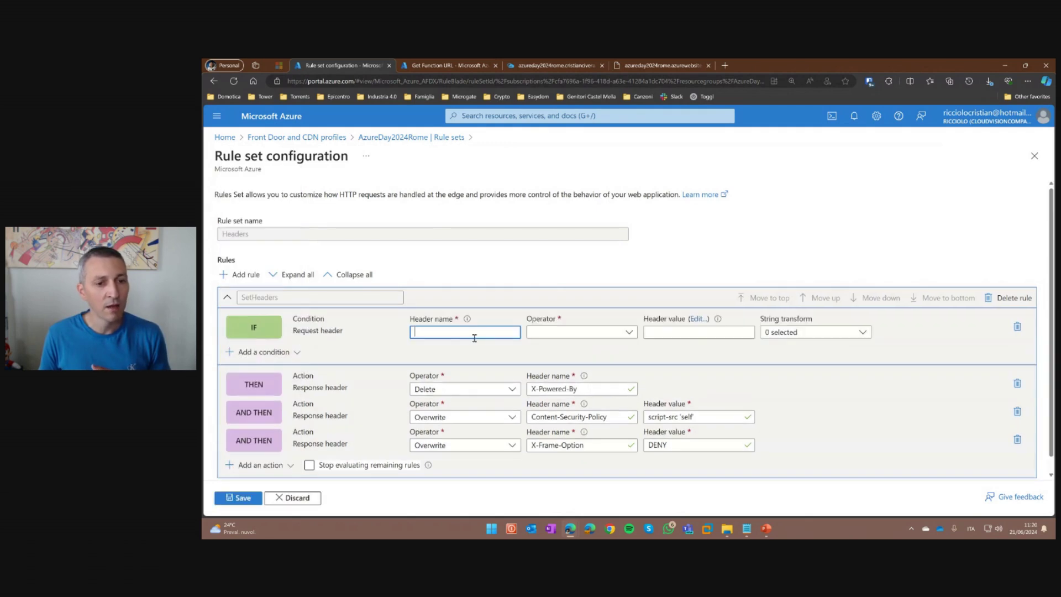
pyautogui.click(608, 331)
pyautogui.scroll(-3, 575, 261)
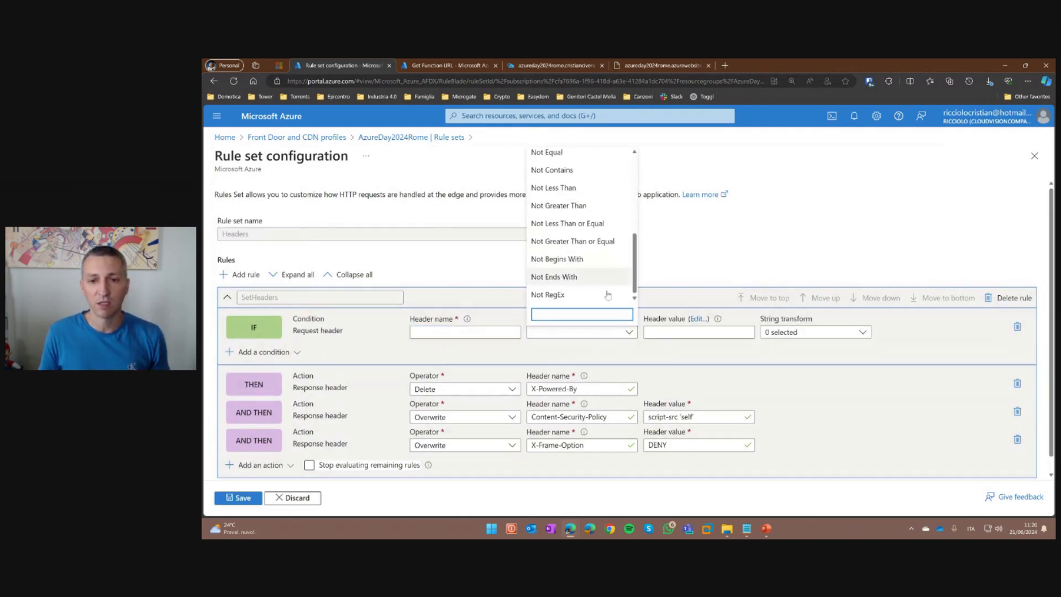
pyautogui.click(680, 333)
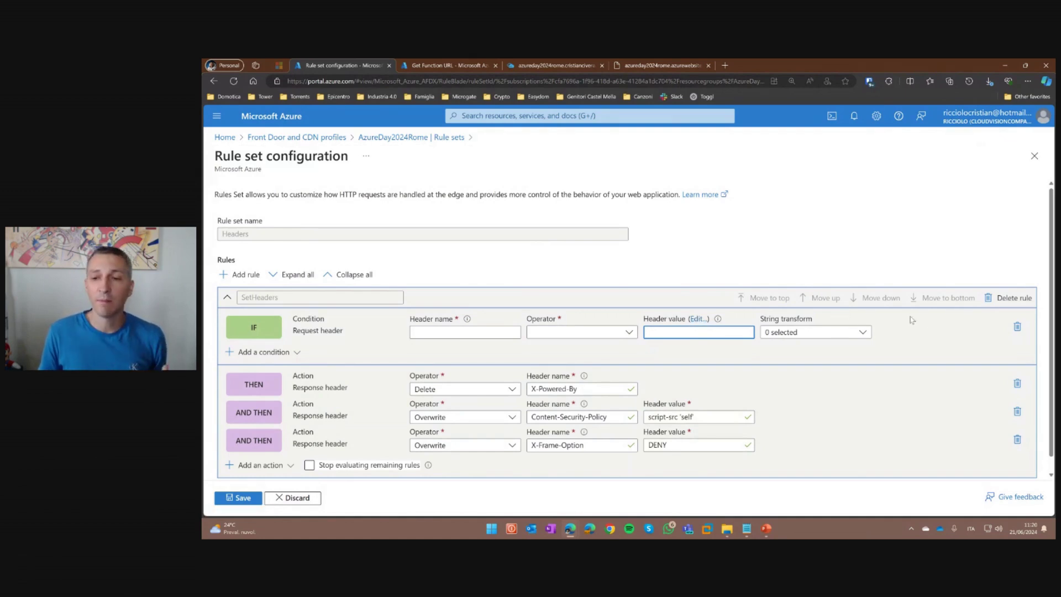
pyautogui.click(1017, 328)
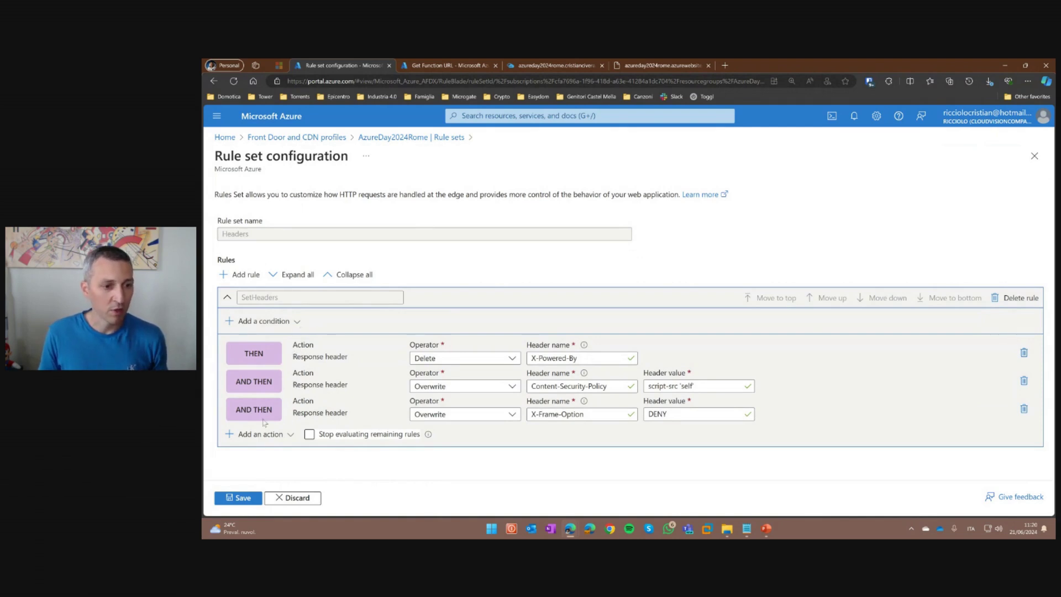
# - Examine the available rule actions and the X-Powered-By response header deletion, and close the Headers rule set discarding unsaved edits
pyautogui.click(275, 434)
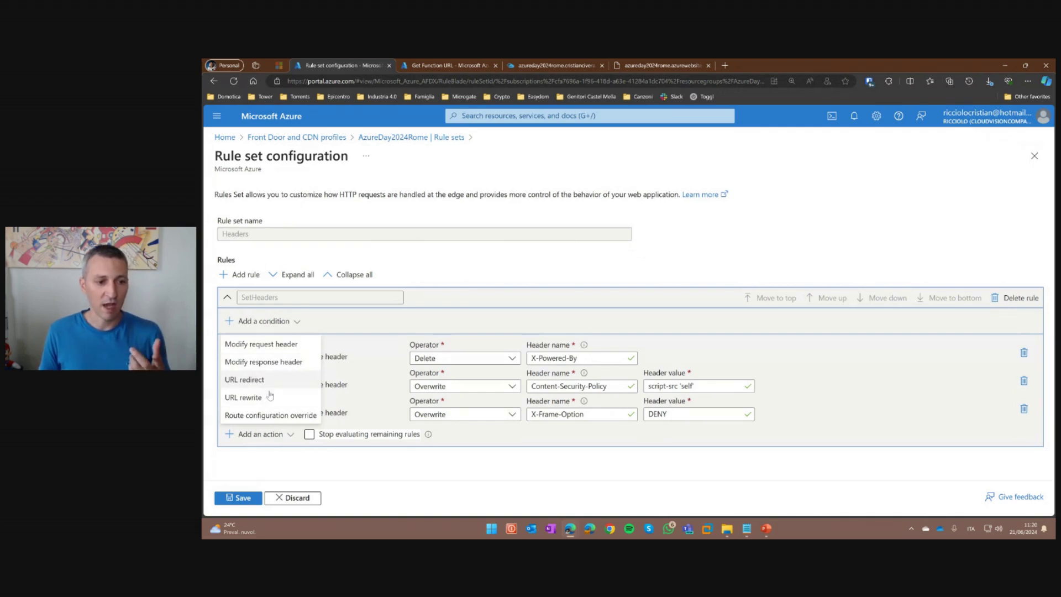
pyautogui.click(415, 464)
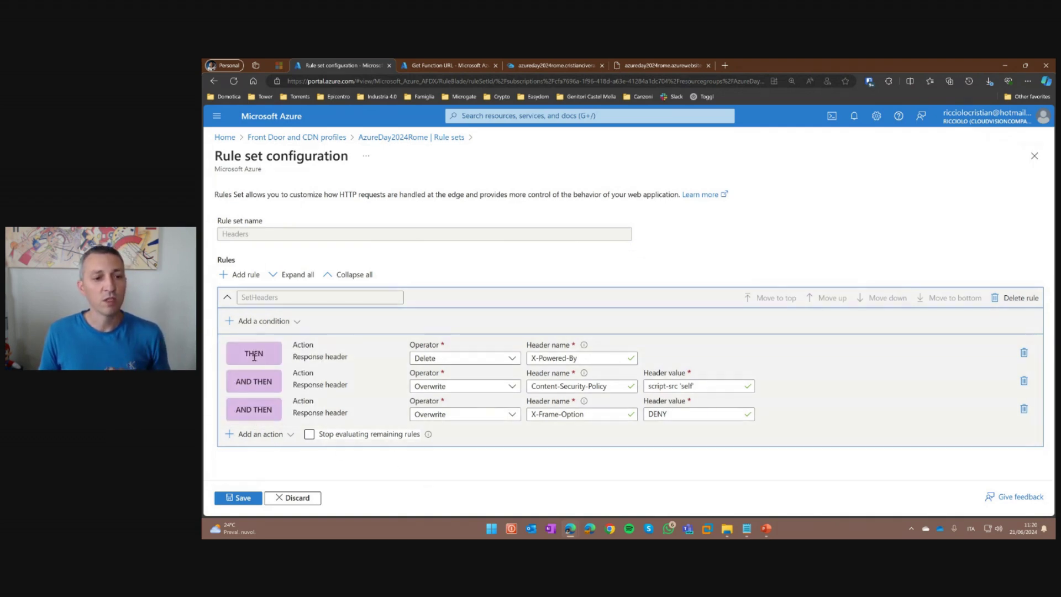
pyautogui.moveTo(297, 358); pyautogui.dragTo(359, 357)
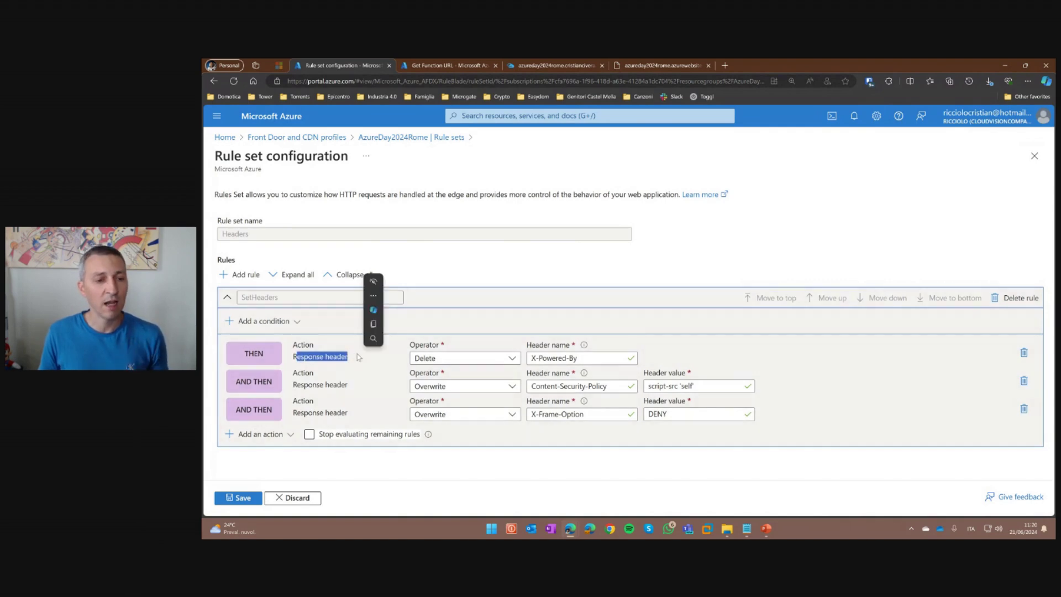
pyautogui.click(479, 337)
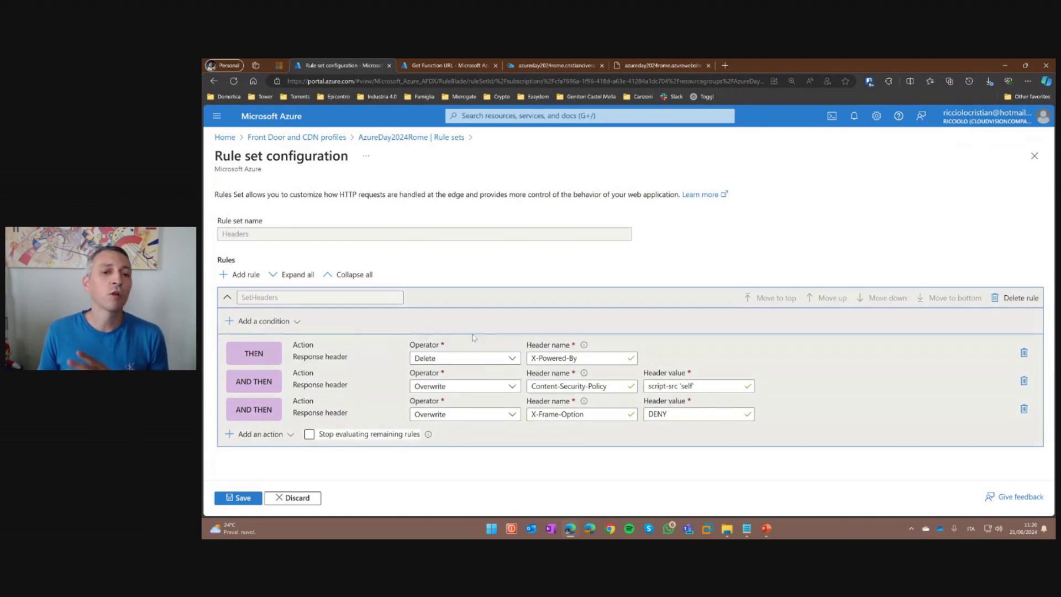
pyautogui.moveTo(594, 358); pyautogui.dragTo(524, 360)
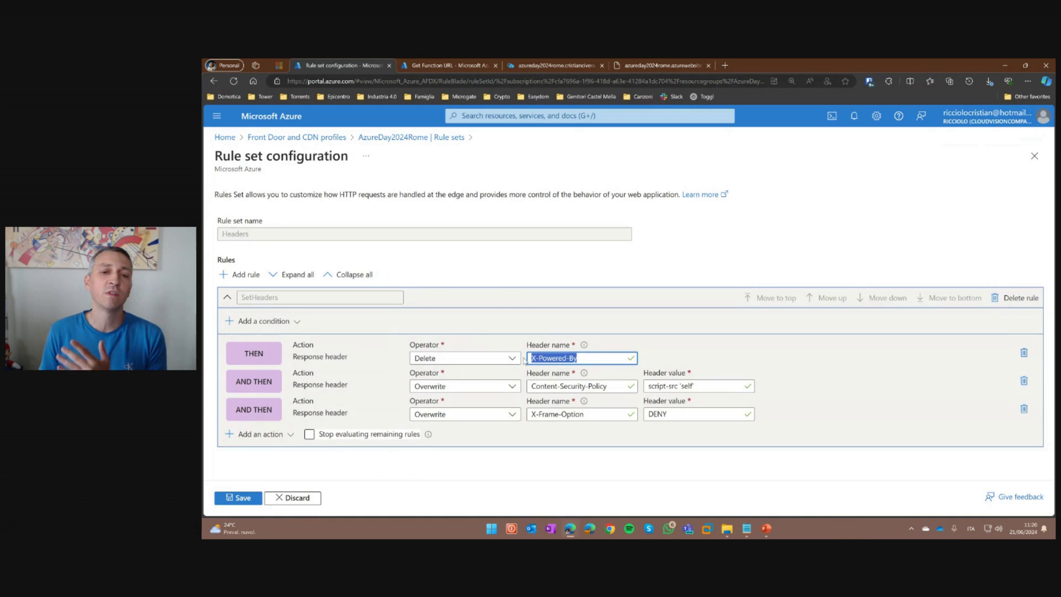
pyautogui.click(486, 335)
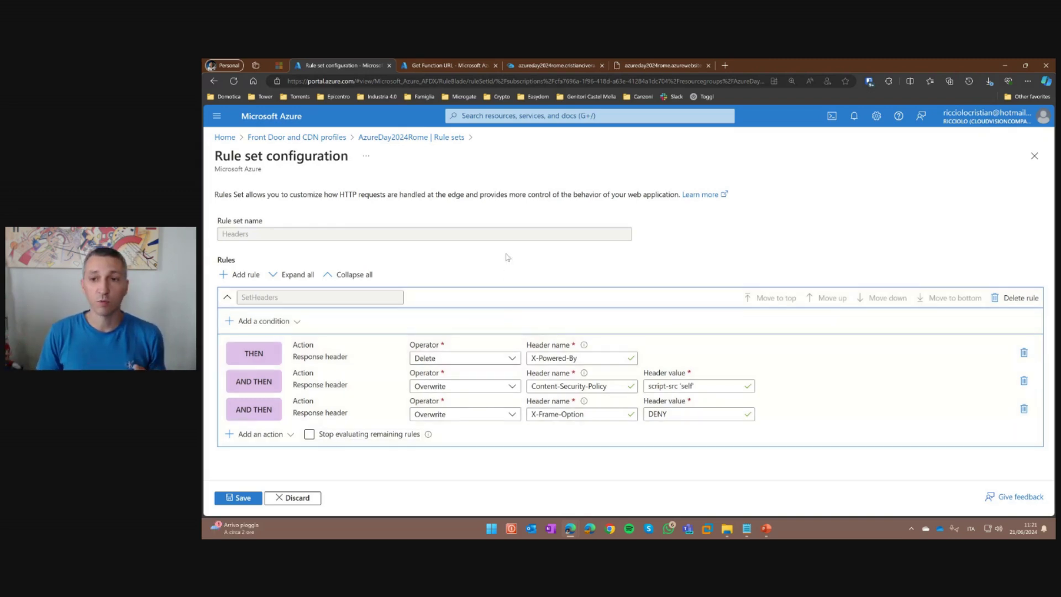
pyautogui.click(1034, 156)
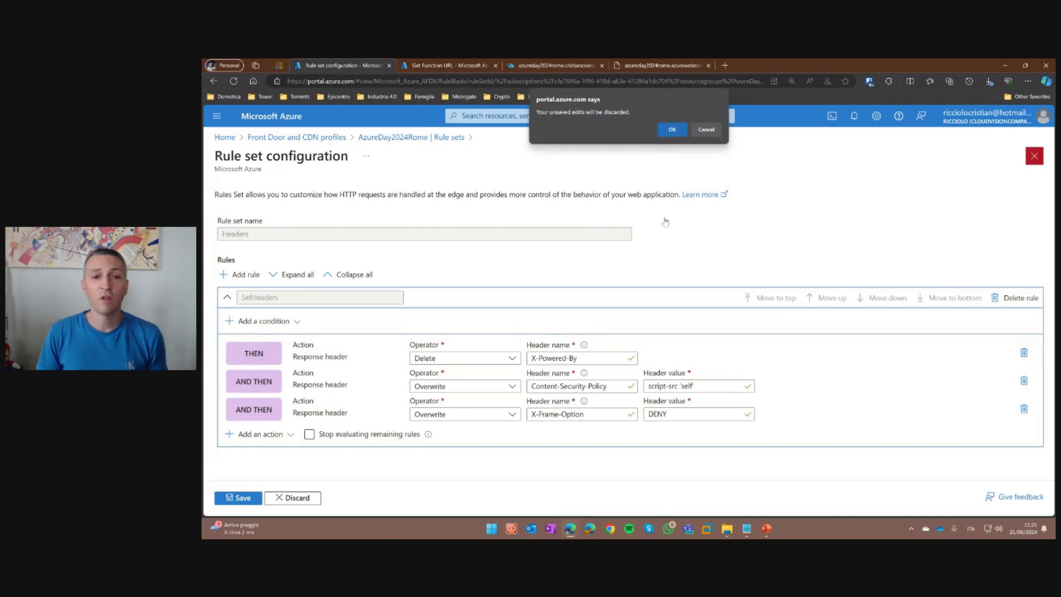
pyautogui.click(672, 128)
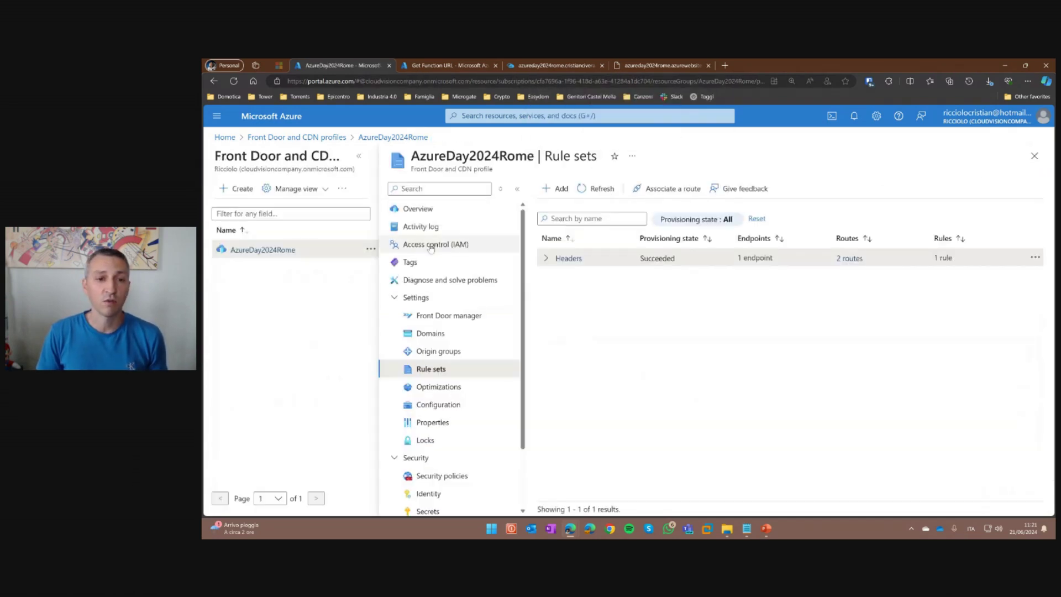
# - Open the api route for editing from Front Door manager and examine the Headers rule set applied to it
pyautogui.click(449, 315)
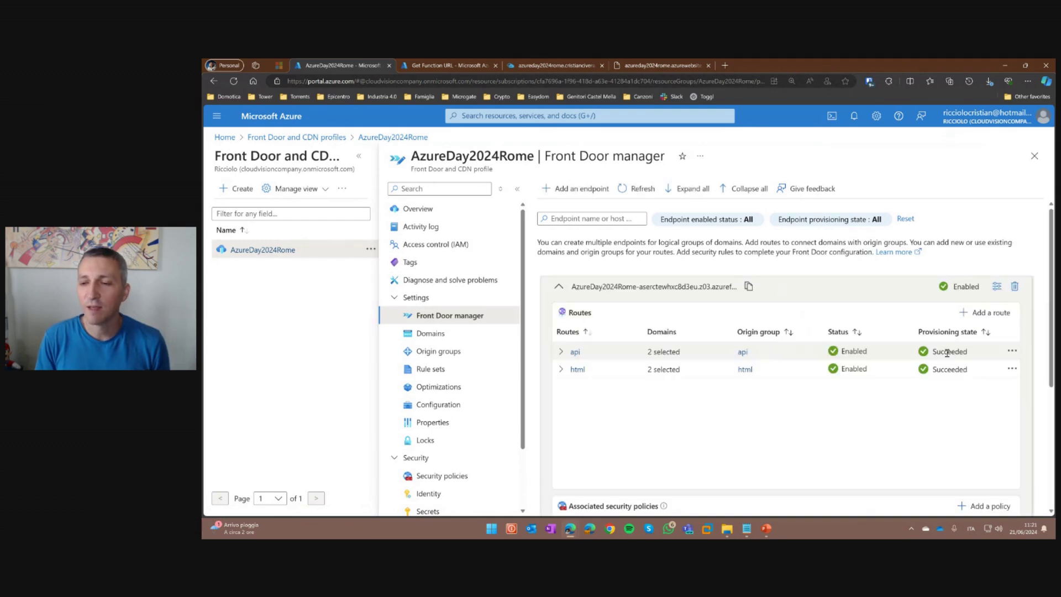
pyautogui.click(1012, 351)
pyautogui.click(940, 360)
pyautogui.scroll(-5, 287, 436)
pyautogui.moveTo(269, 463)
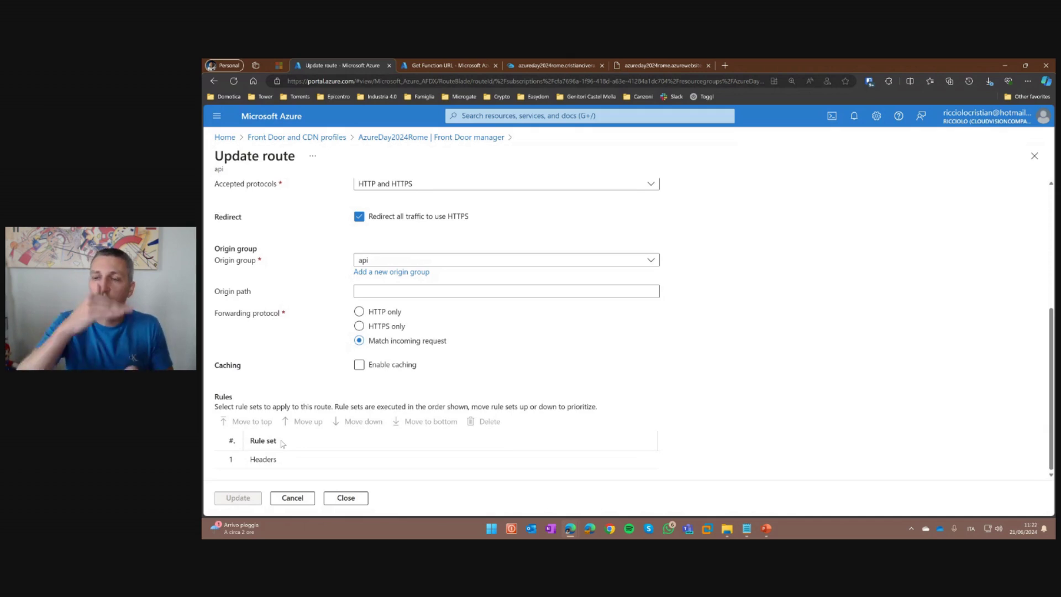
pyautogui.scroll(3, 365, 382)
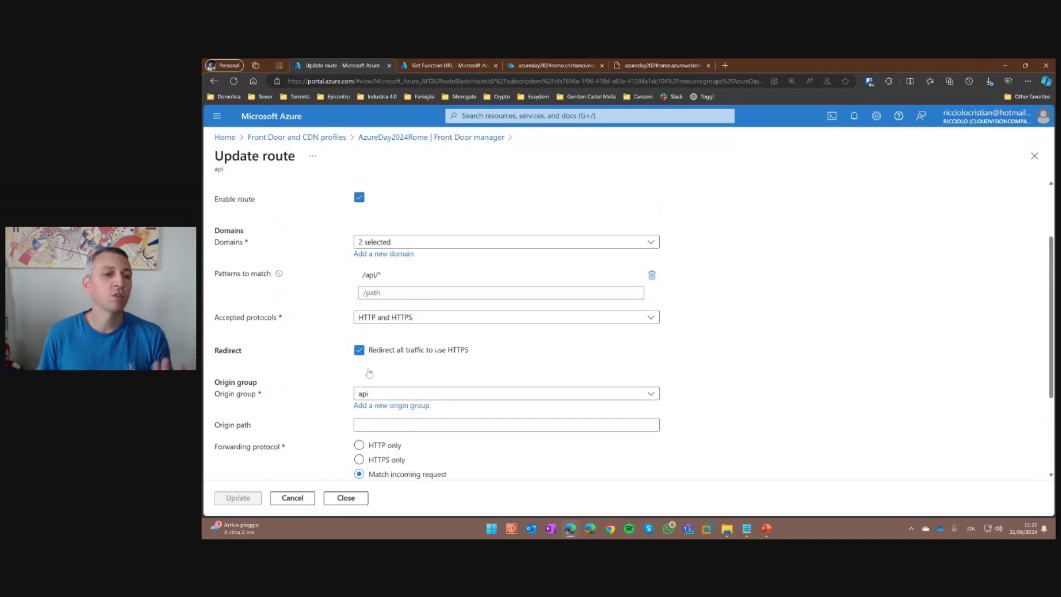
# - Close the function's response tab and reload the custom-domain site with the developer tools recording network activity
pyautogui.click(645, 64)
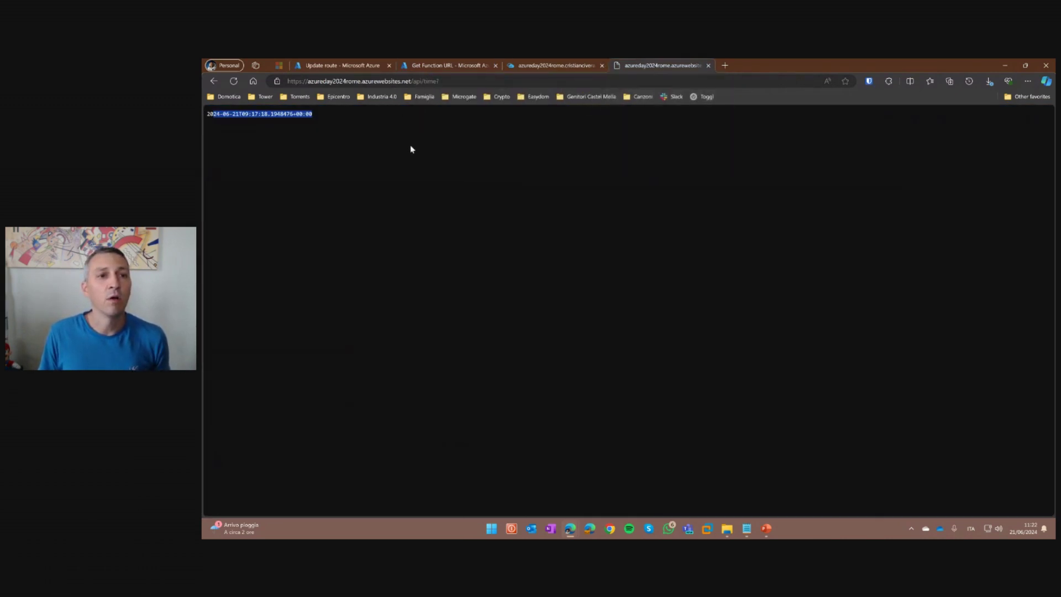
pyautogui.hotkey('alt', 'Left')
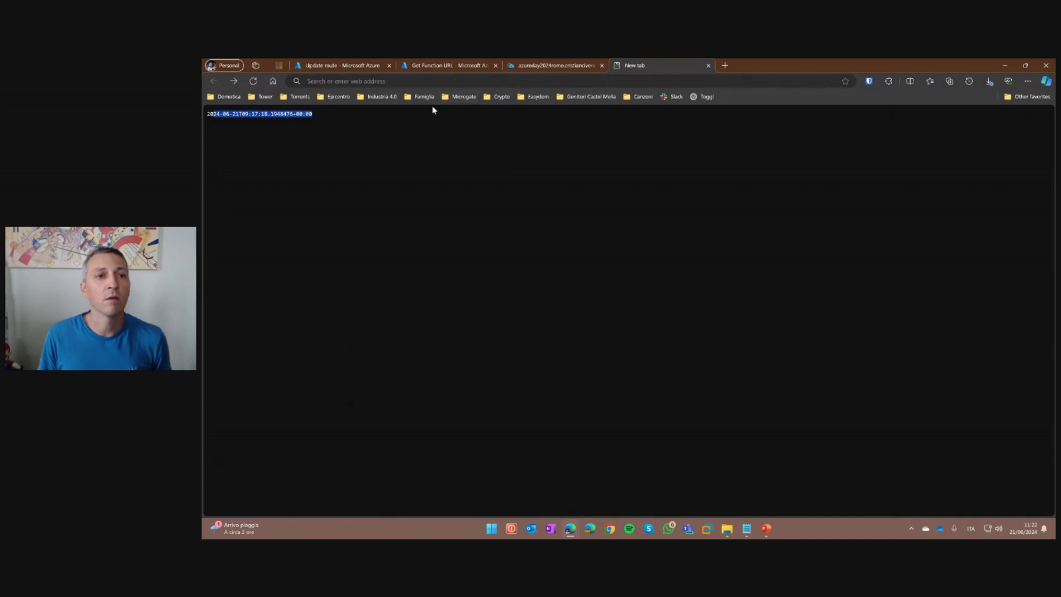
pyautogui.click(562, 67)
pyautogui.middleClick(649, 67)
pyautogui.press('F12')
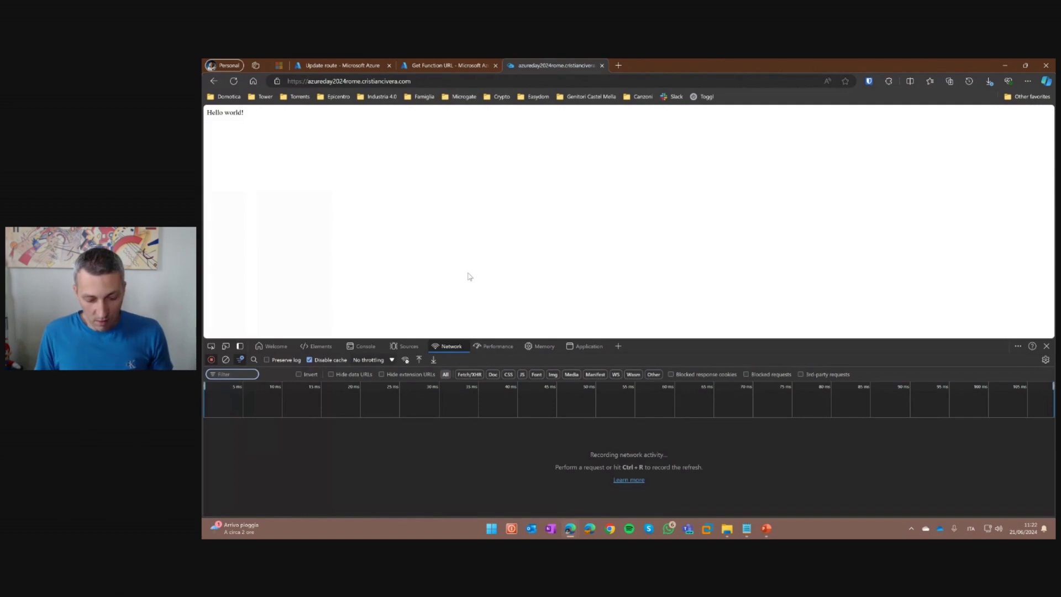
pyautogui.hotkey('ctrl', 'r')
# - Inspect the main document request's response headers in enlarged developer tools and highlight the Content-Security-Policy header
pyautogui.click(246, 435)
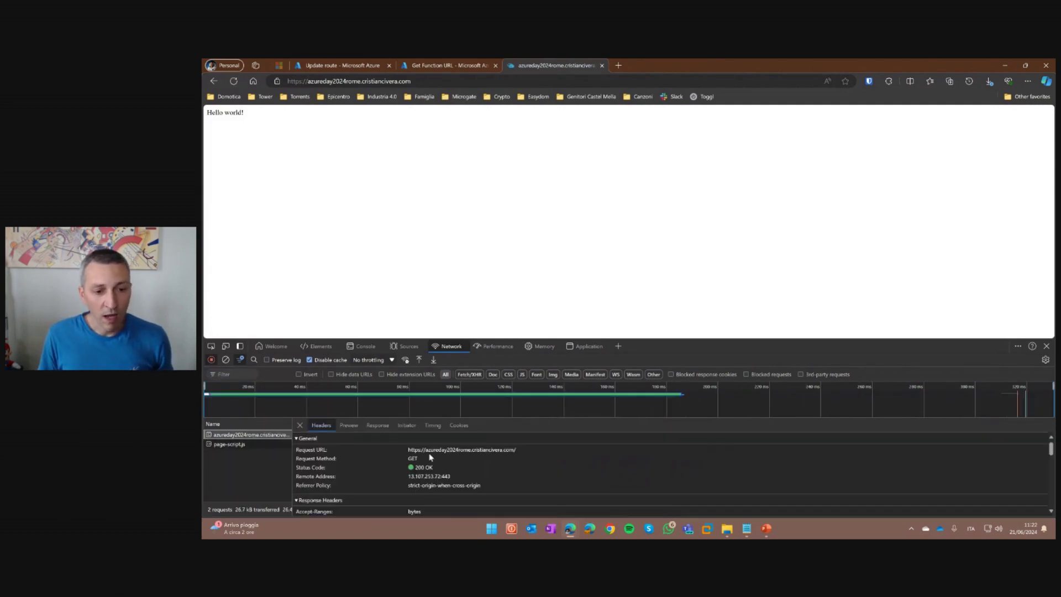
pyautogui.hotkey('ctrl', '+')
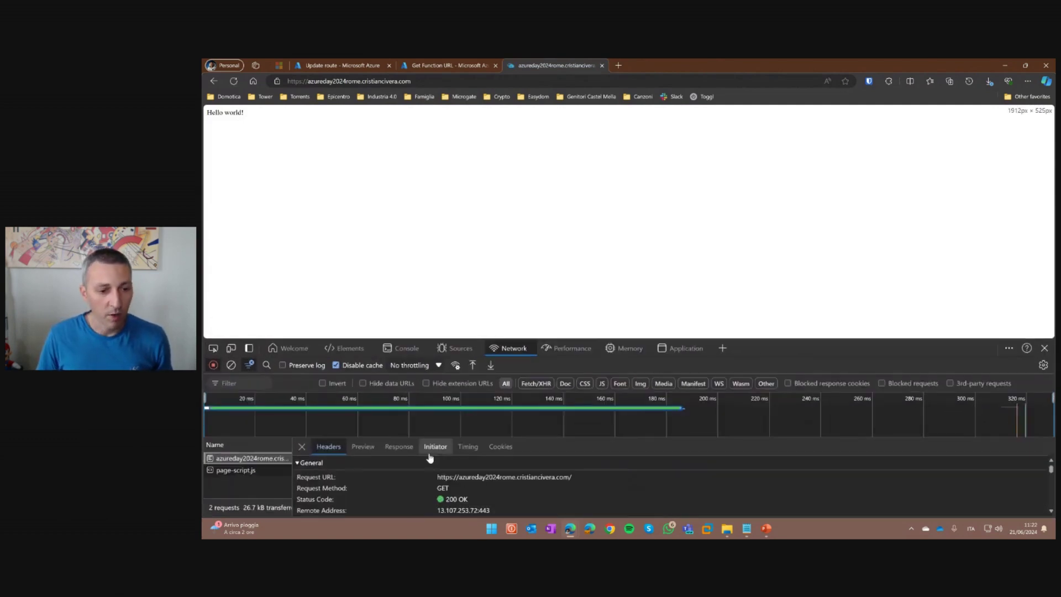
pyautogui.scroll(-2, 409, 467)
pyautogui.scroll(-5, 391, 487)
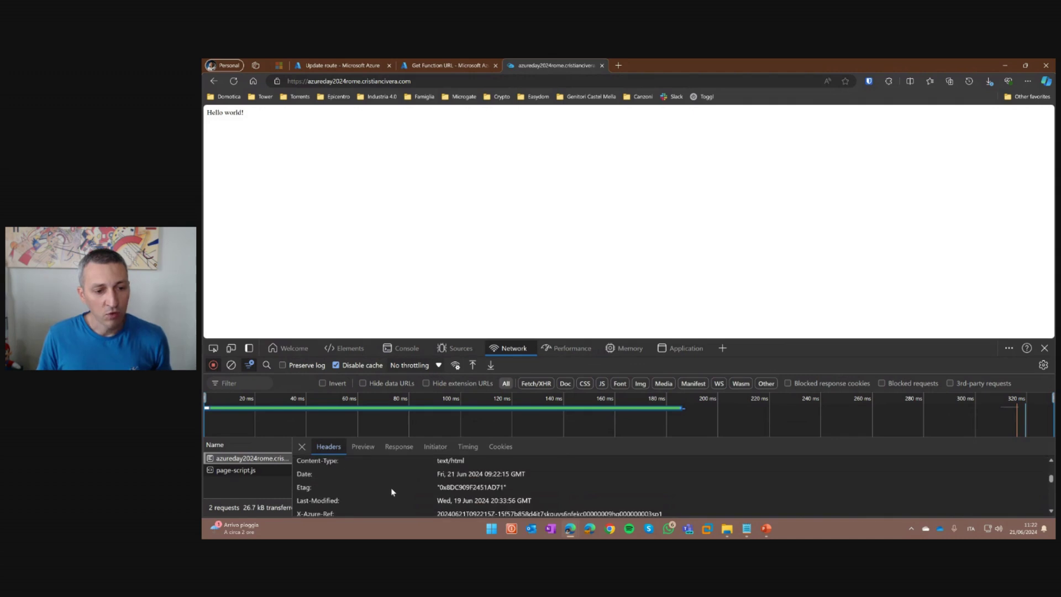
pyautogui.scroll(-2, 387, 501)
pyautogui.scroll(3, 387, 500)
pyautogui.scroll(1, 387, 501)
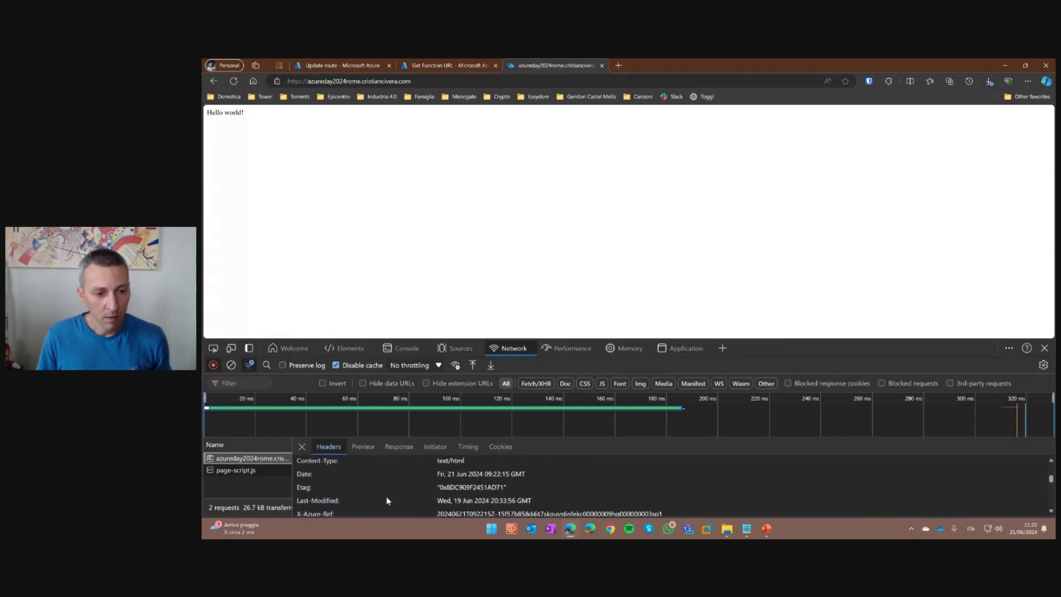
pyautogui.moveTo(458, 338); pyautogui.dragTo(458, 248)
pyautogui.scroll(1, 340, 462)
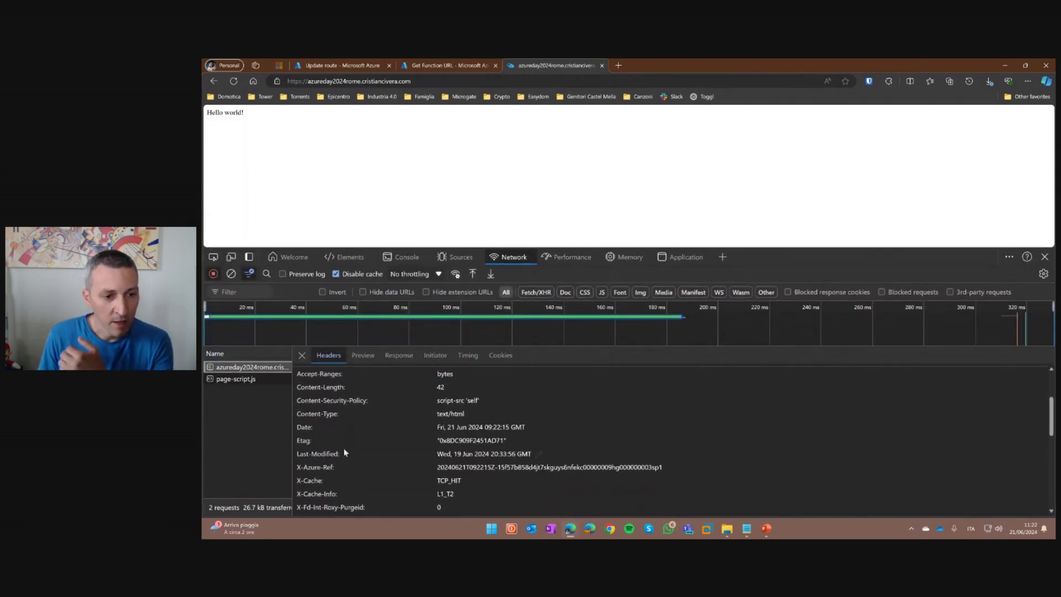
pyautogui.moveTo(297, 400); pyautogui.dragTo(491, 405)
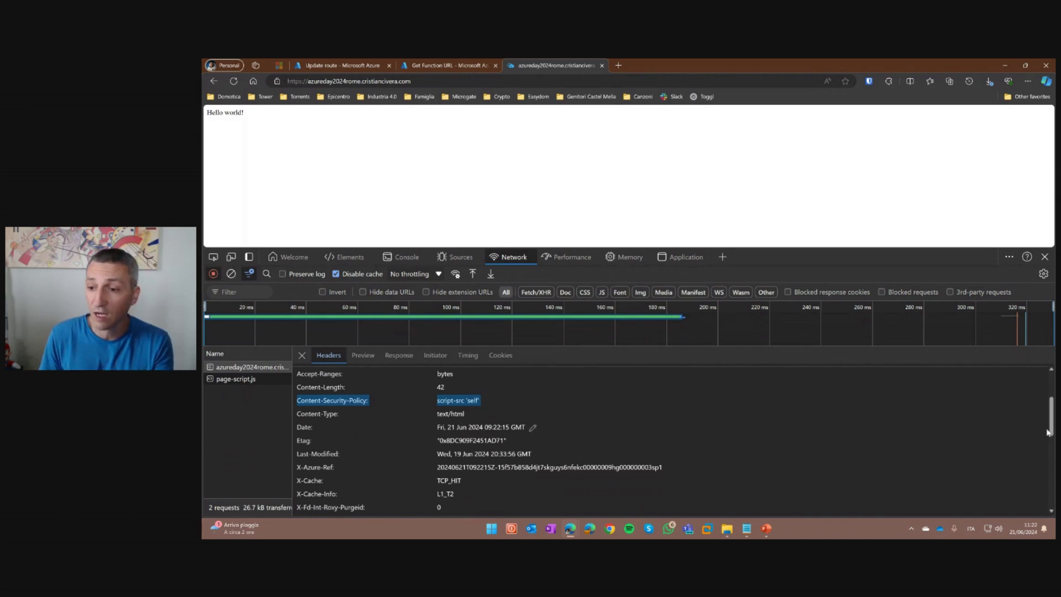
# - Examine the remaining response headers of the document request and highlight the X-Frame-Option header
pyautogui.scroll(1, 1050, 426)
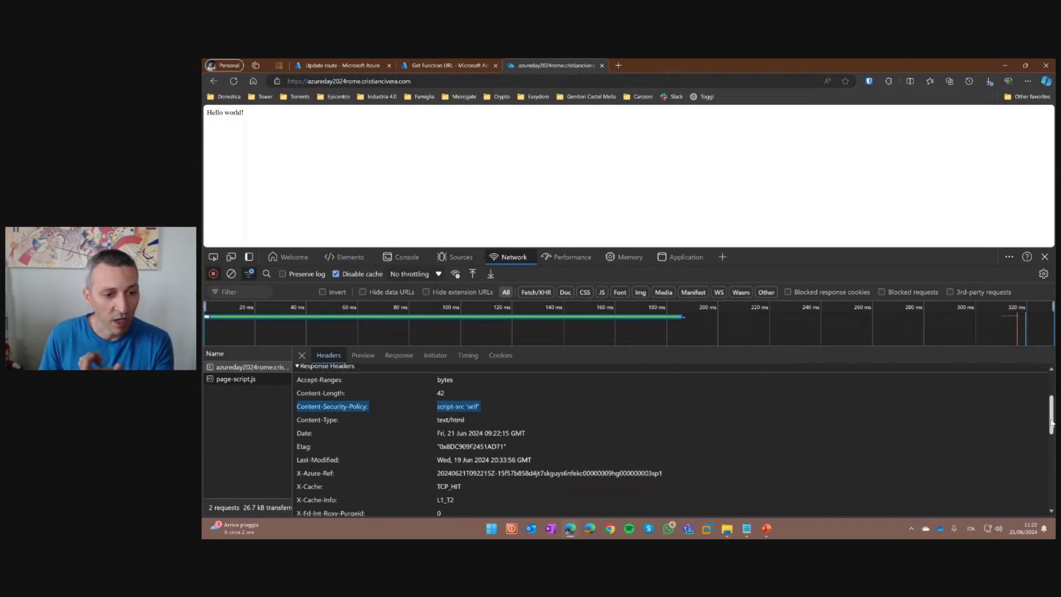
pyautogui.scroll(-4, 1051, 424)
pyautogui.scroll(3, 1048, 427)
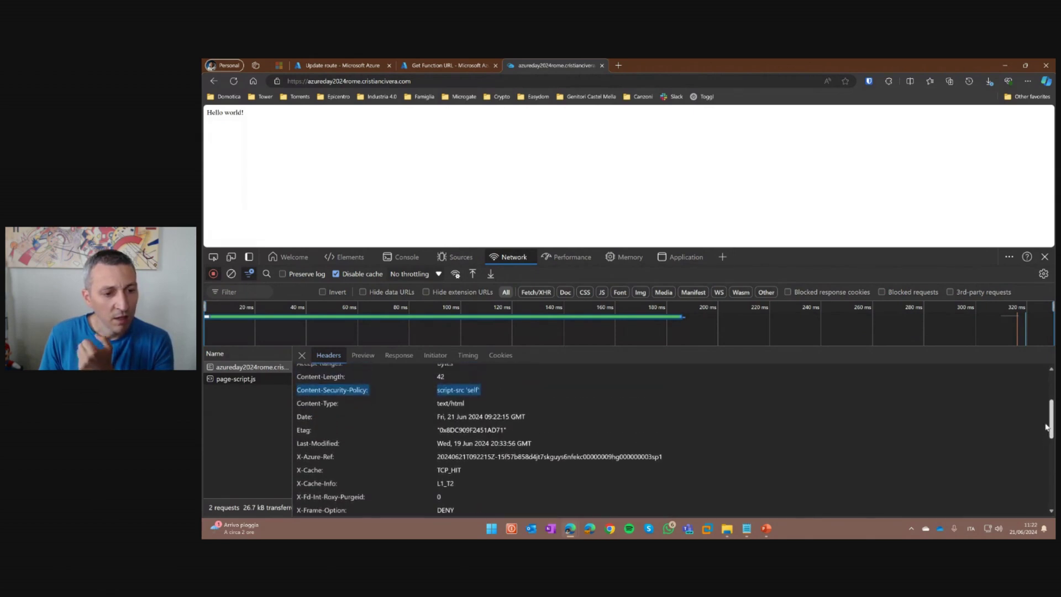
pyautogui.scroll(1, 1047, 426)
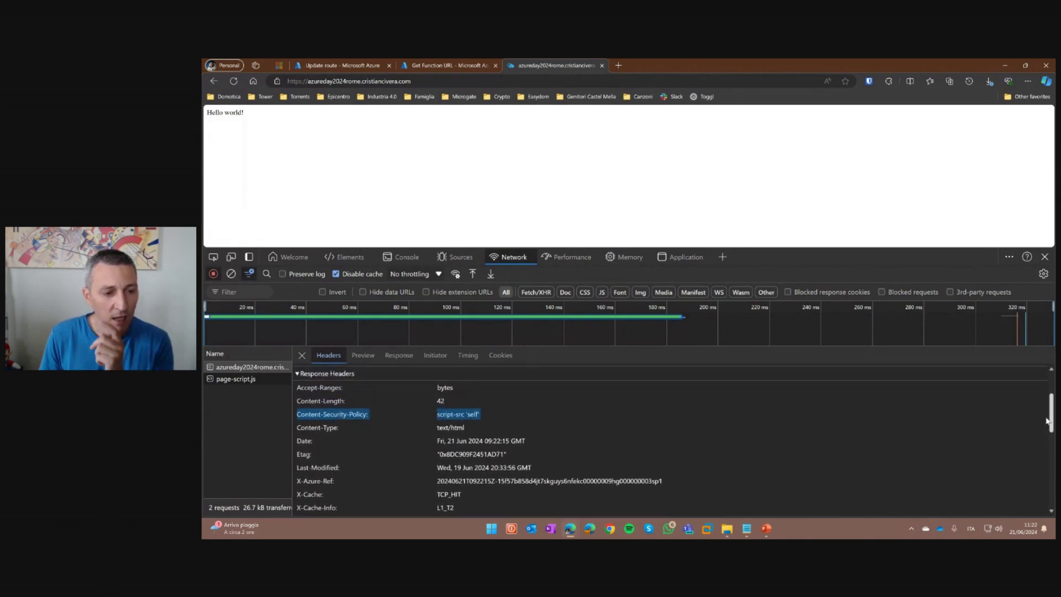
pyautogui.moveTo(1046, 422)
pyautogui.mouseDown()
pyautogui.moveTo(1047, 435)
pyautogui.moveTo(1048, 423)
pyautogui.mouseUp()
pyautogui.moveTo(297, 493); pyautogui.dragTo(408, 505)
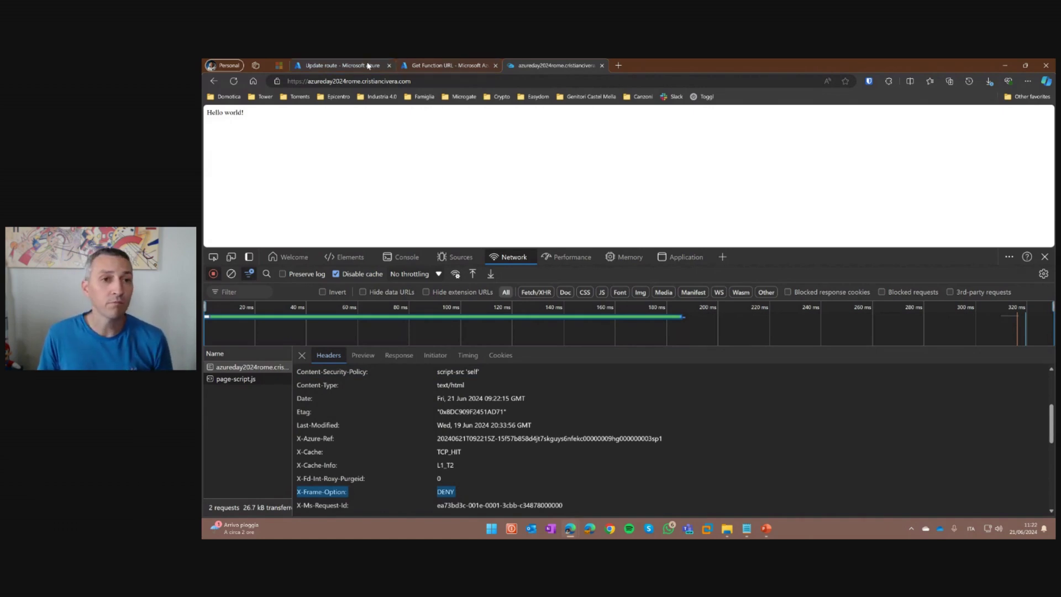
# - Switch to the PowerPoint slideshow and move from the Rule slide to the Routing slide
pyautogui.click(764, 530)
pyautogui.click(814, 483)
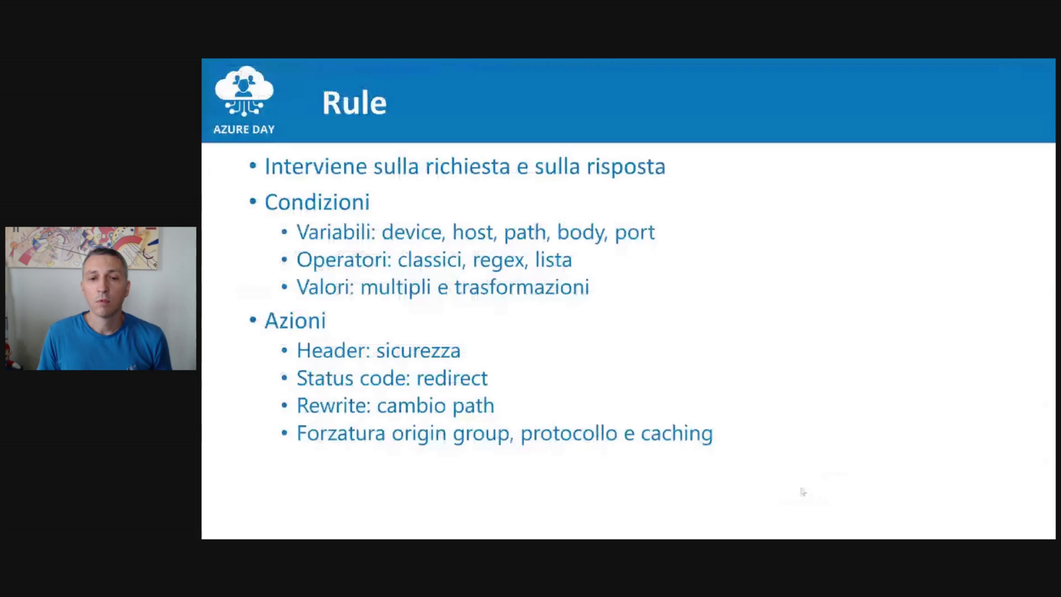
pyautogui.click(619, 313)
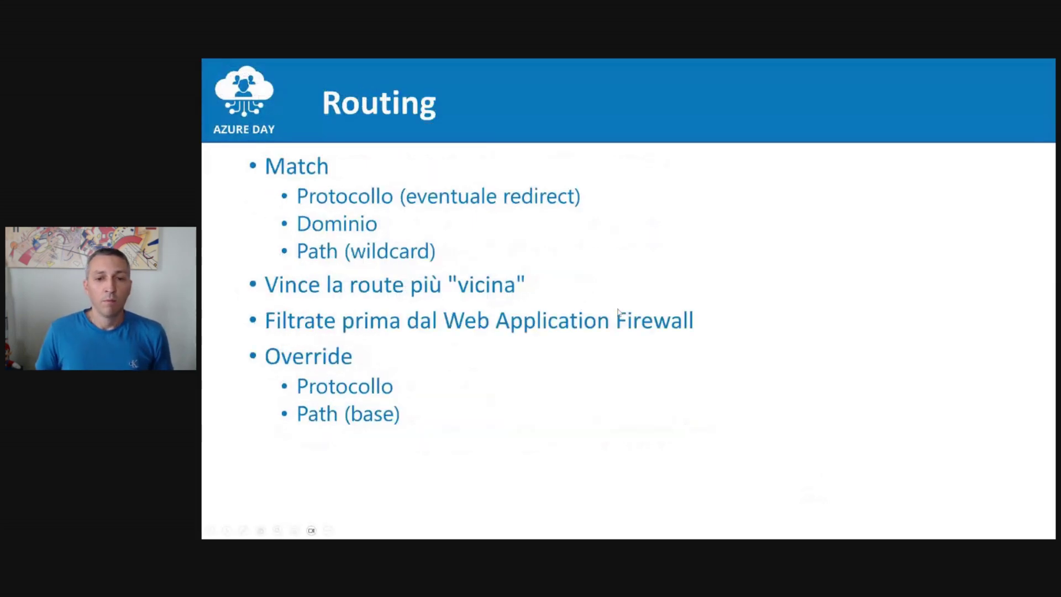
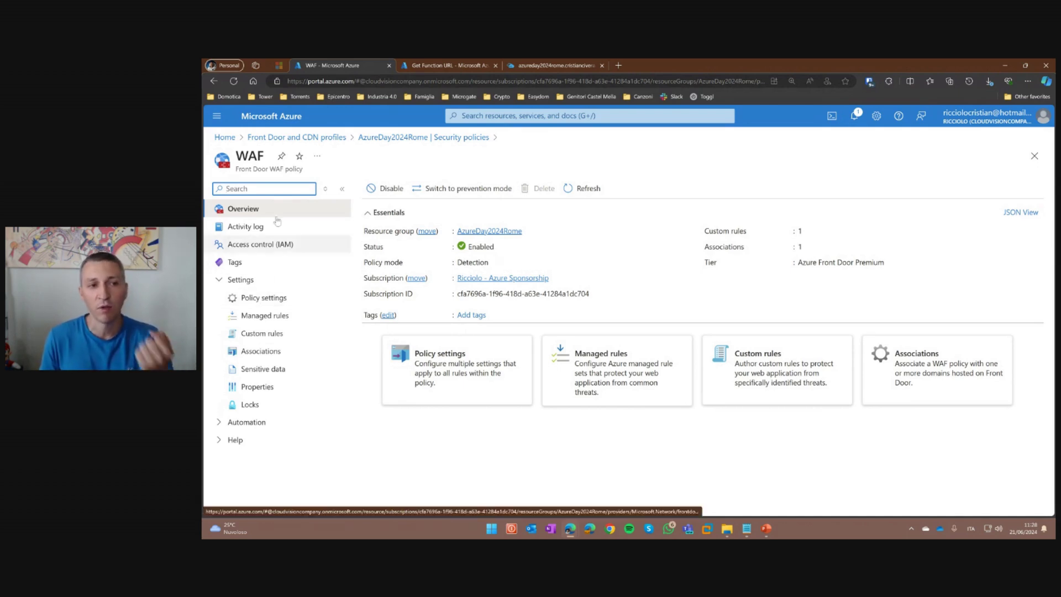
# - Open the WAF policy's settings and examine the request body inspection, redirect URL and block response status code
pyautogui.moveTo(246, 169); pyautogui.dragTo(304, 170)
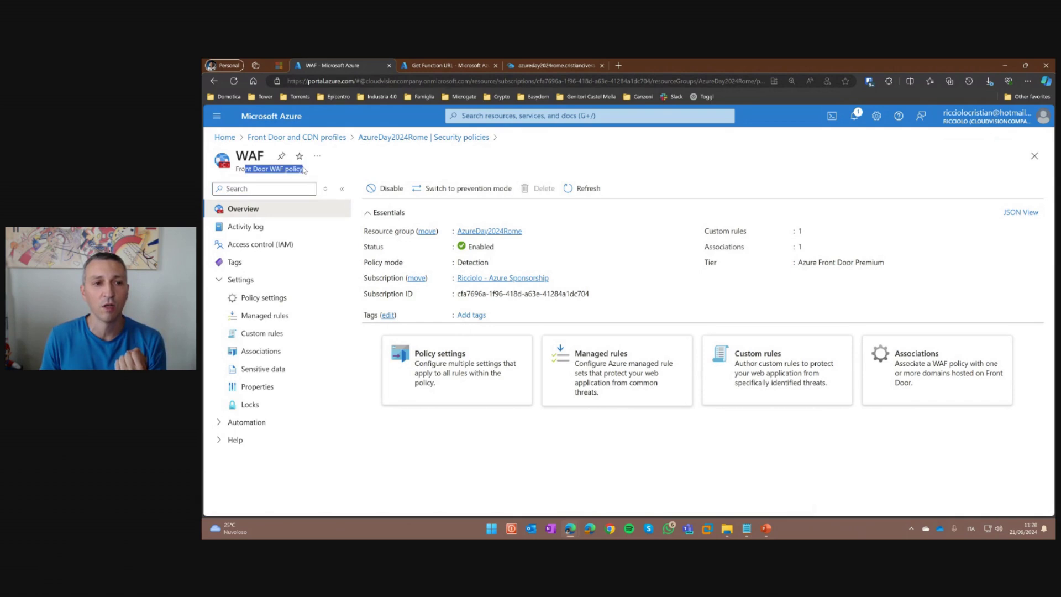
pyautogui.click(252, 298)
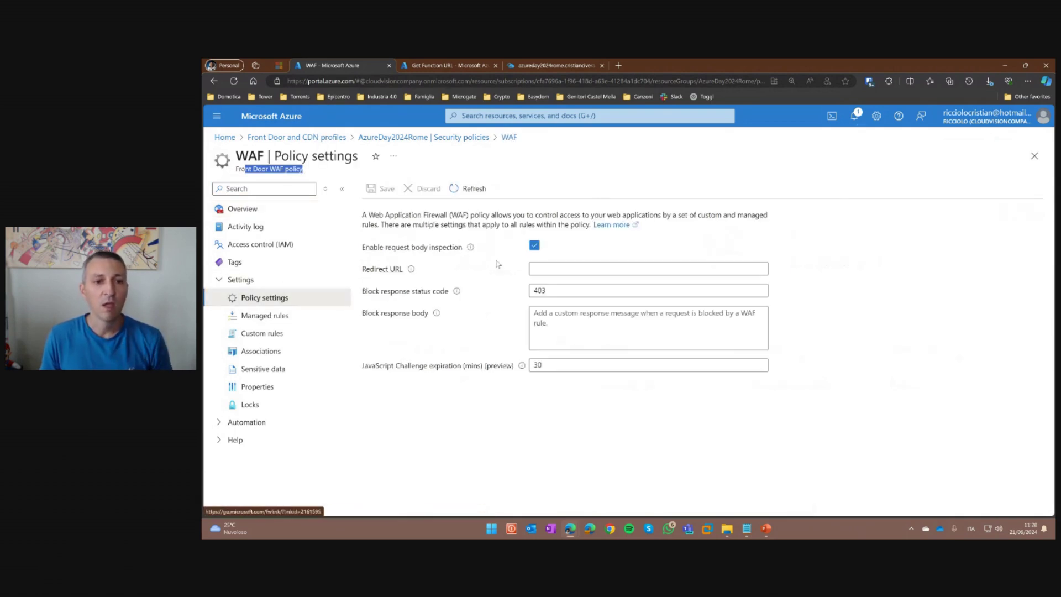
pyautogui.click(535, 245)
pyautogui.click(535, 272)
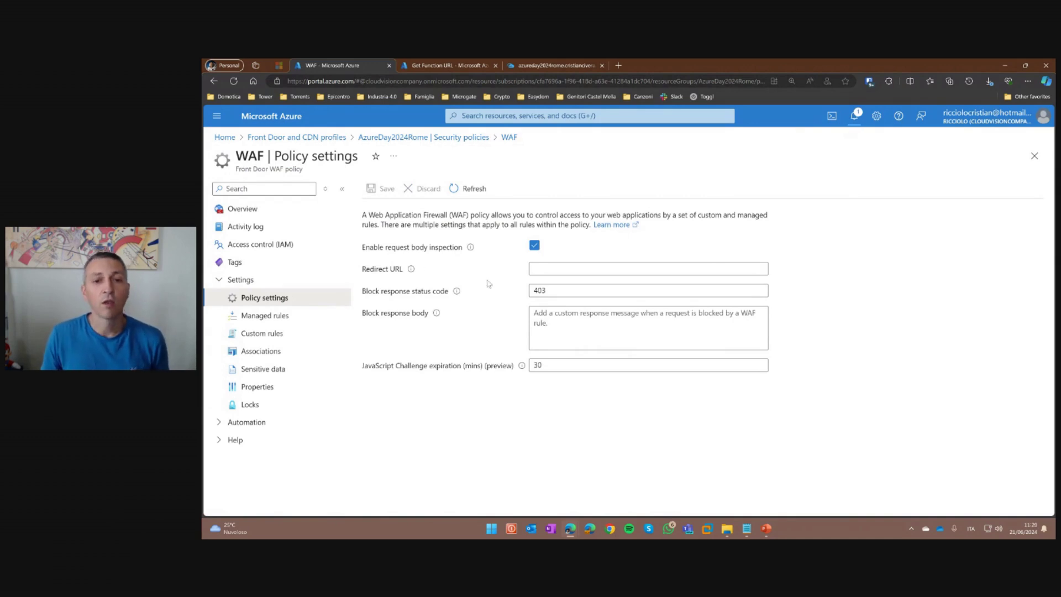
pyautogui.doubleClick(551, 290)
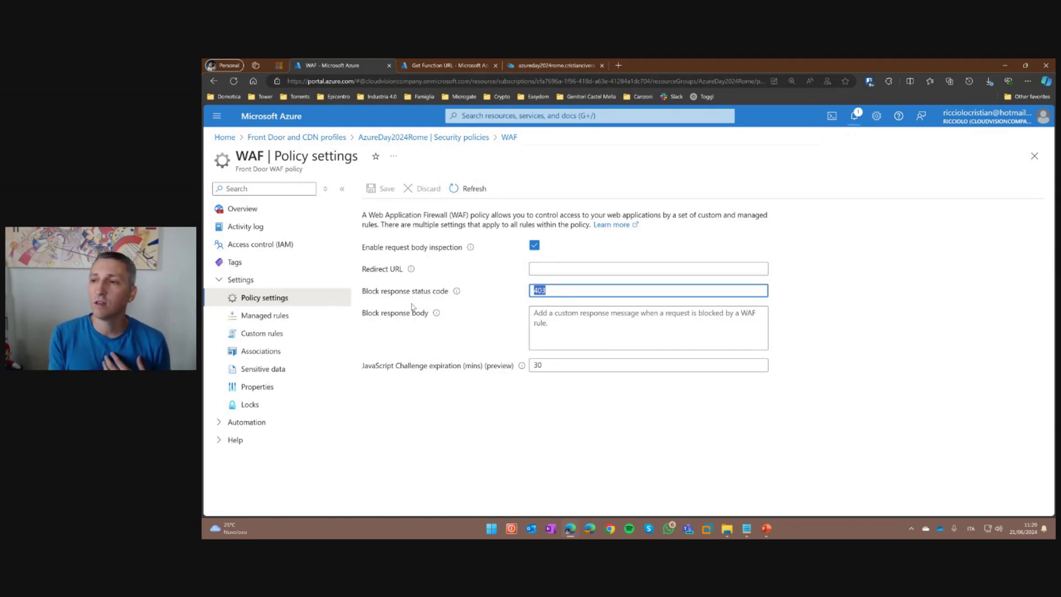
# - Filter the WAF policy's managed rules by "sql" and examine the matching rules
pyautogui.click(266, 316)
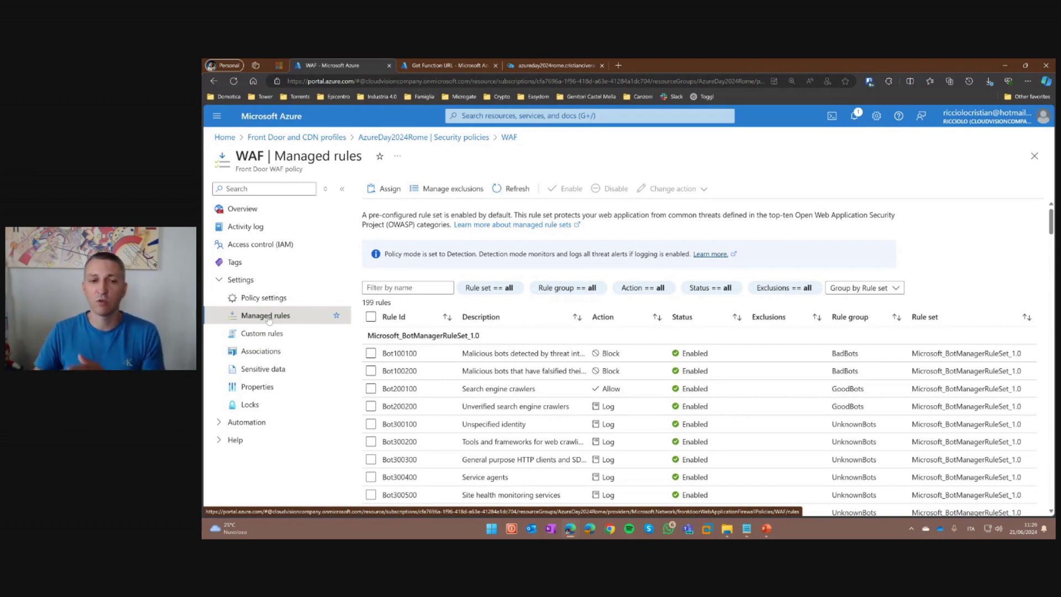
pyautogui.click(435, 288)
pyautogui.write('sql')
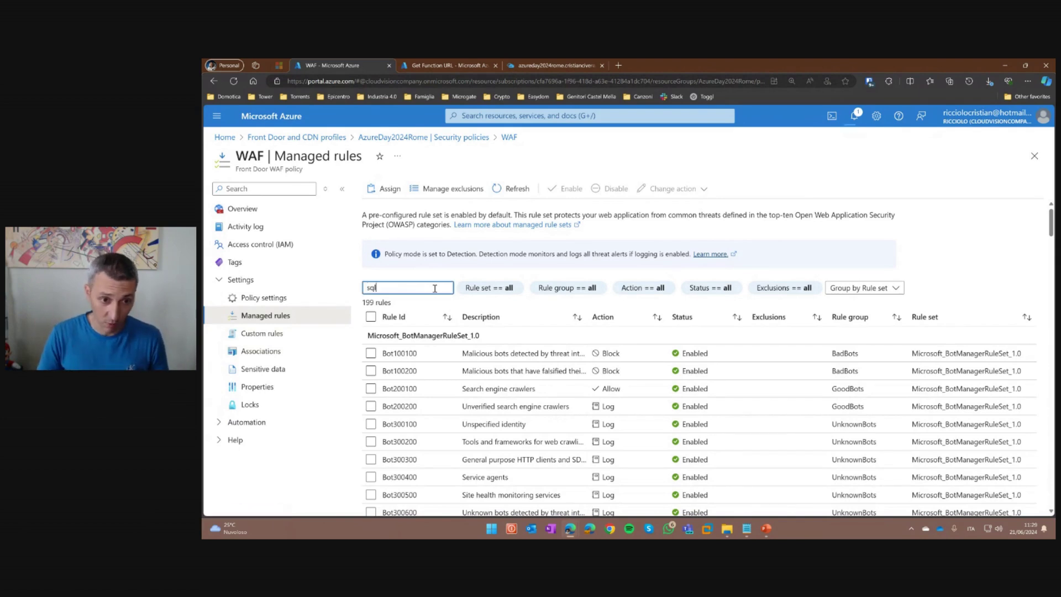
pyautogui.scroll(-2, 507, 329)
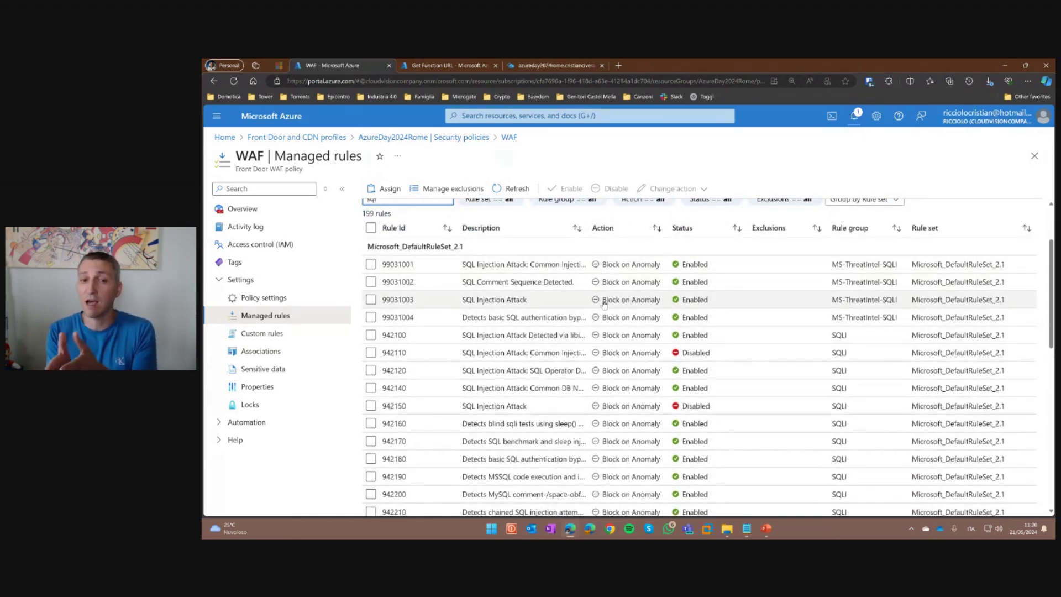
pyautogui.scroll(2, 604, 303)
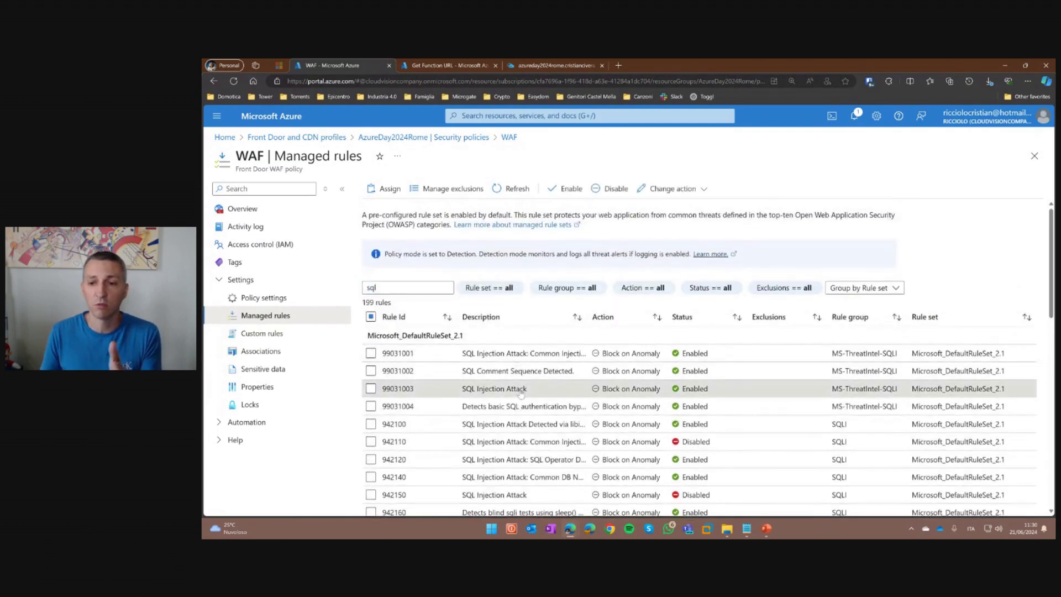
# - Select managed rule 99031003, examine the actions it can be changed to, and deselect it without changes
pyautogui.click(520, 390)
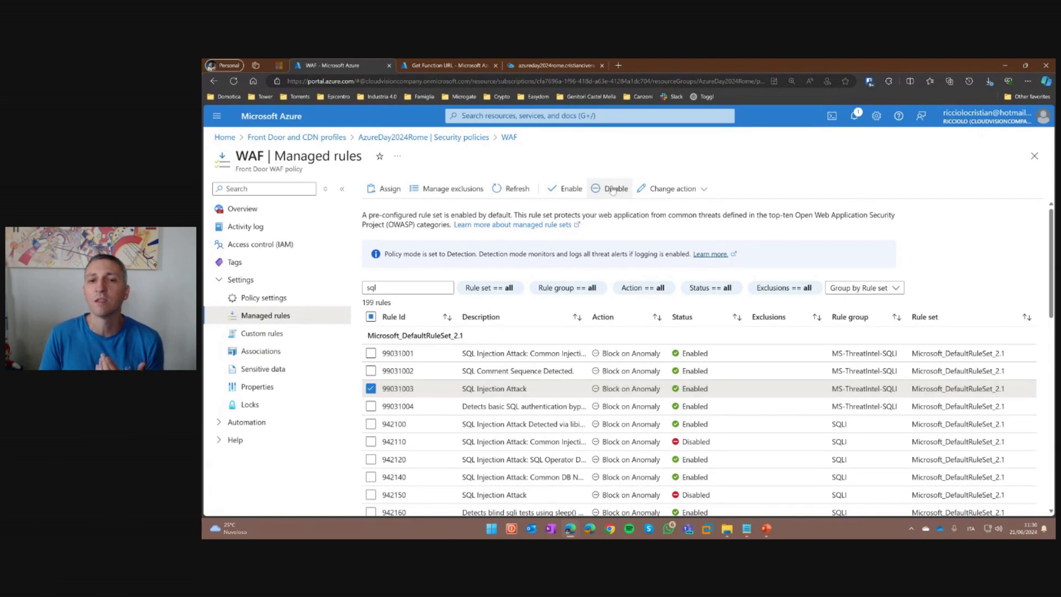
pyautogui.click(678, 190)
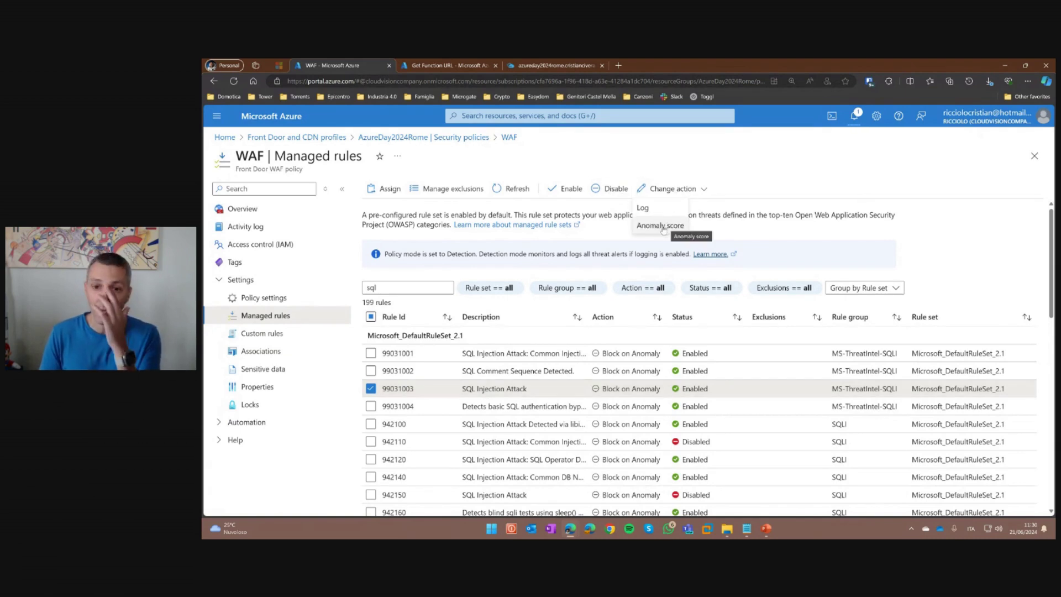
pyautogui.click(749, 232)
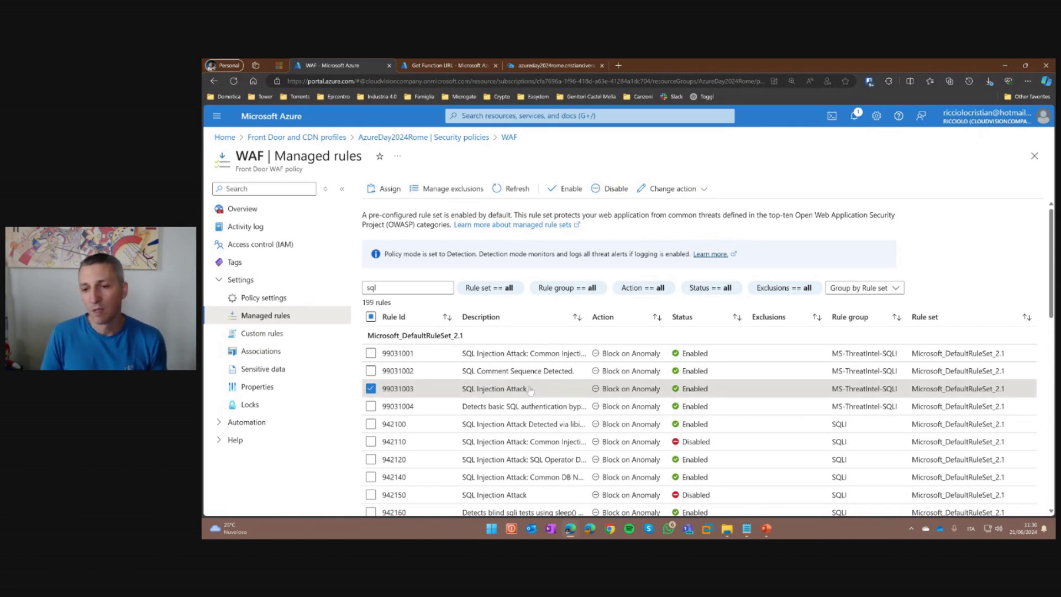
pyautogui.click(371, 389)
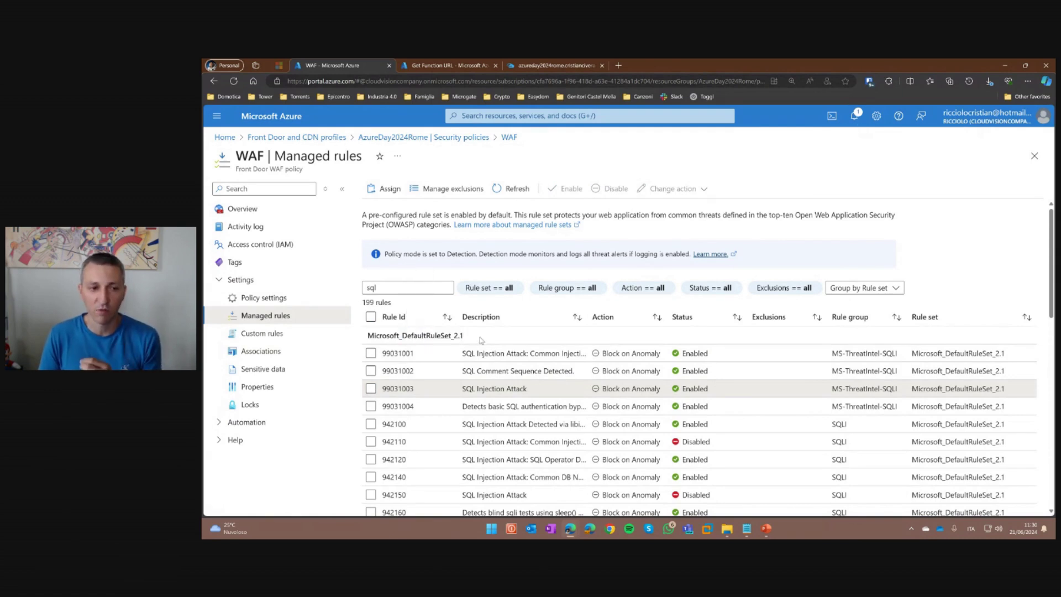
# - Start a new custom rule in the WAF policy named "test" with priority 1
pyautogui.click(259, 352)
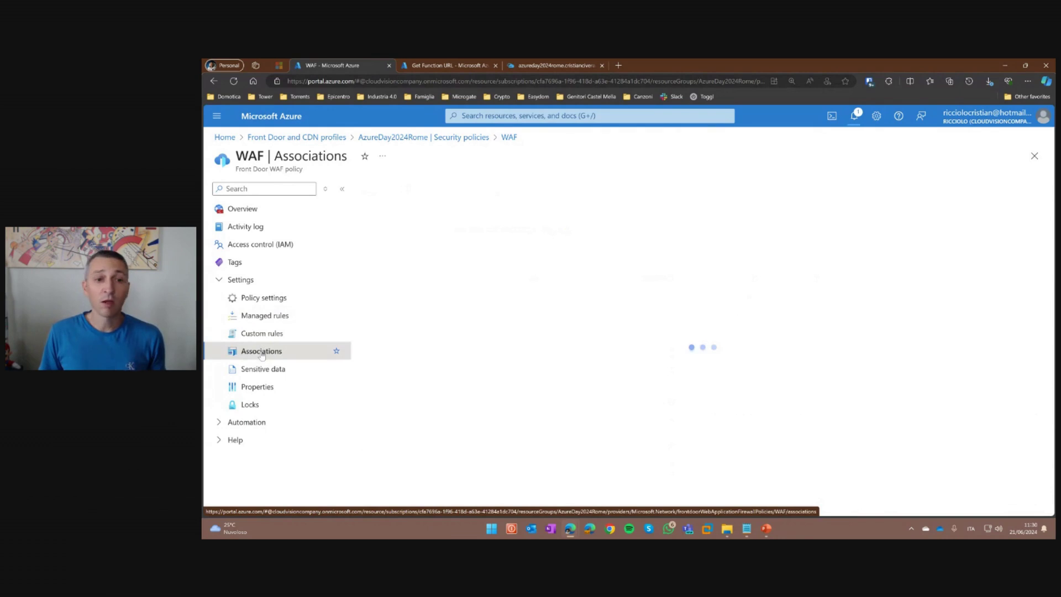
pyautogui.click(259, 336)
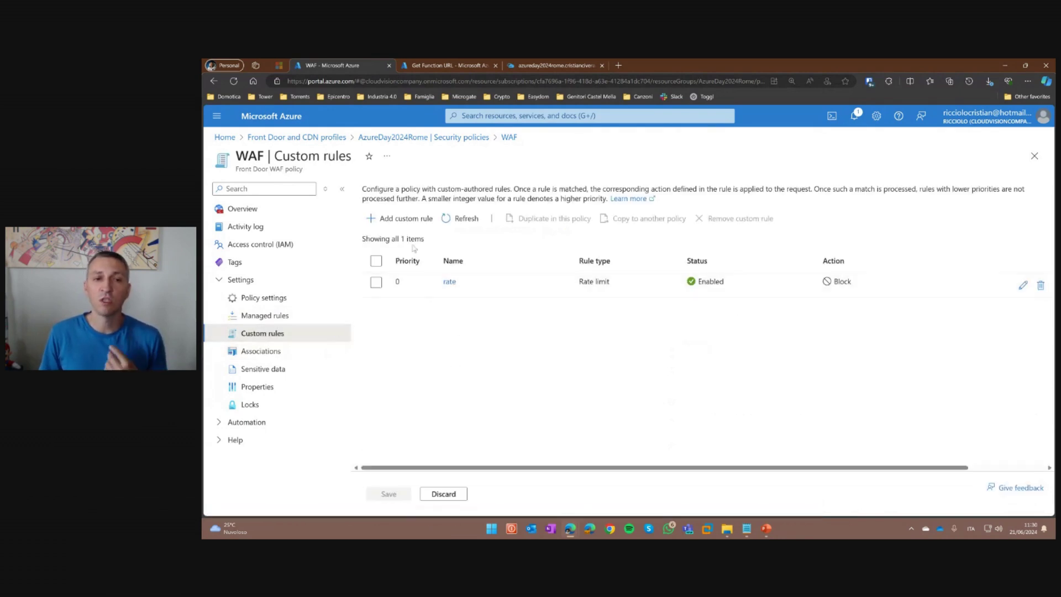
pyautogui.click(409, 219)
pyautogui.click(919, 209)
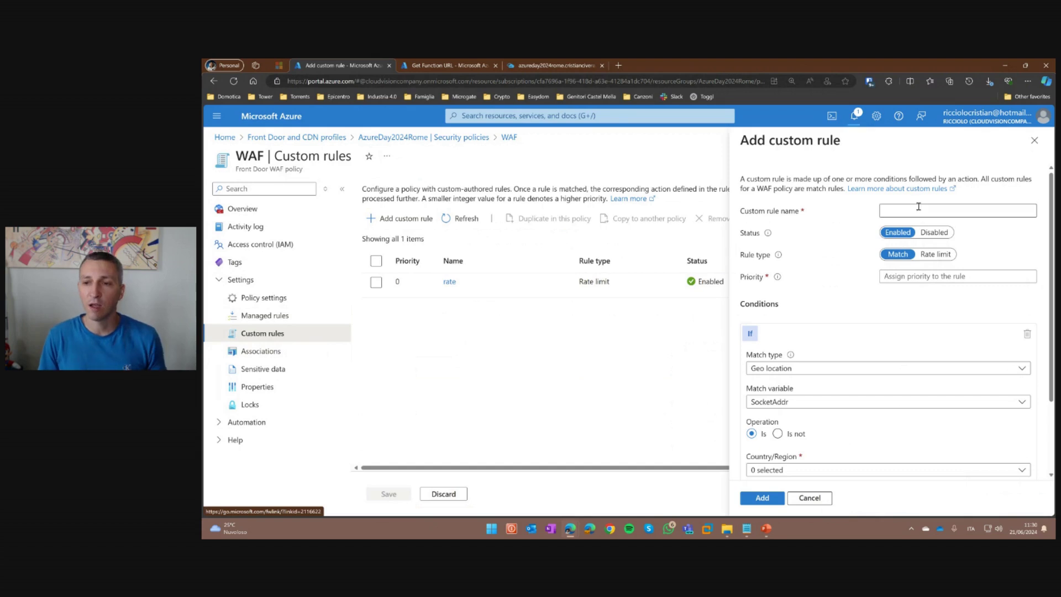
pyautogui.write('test')
pyautogui.click(915, 275)
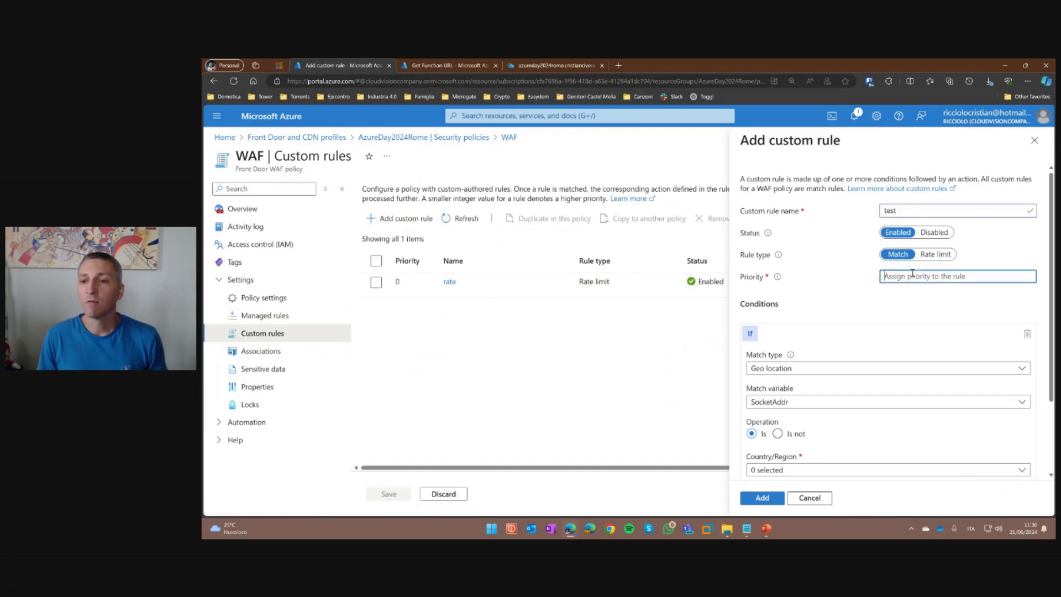
pyautogui.write('1')
# - Set the match type of the custom rule's condition to IP address
pyautogui.scroll(-2, 898, 266)
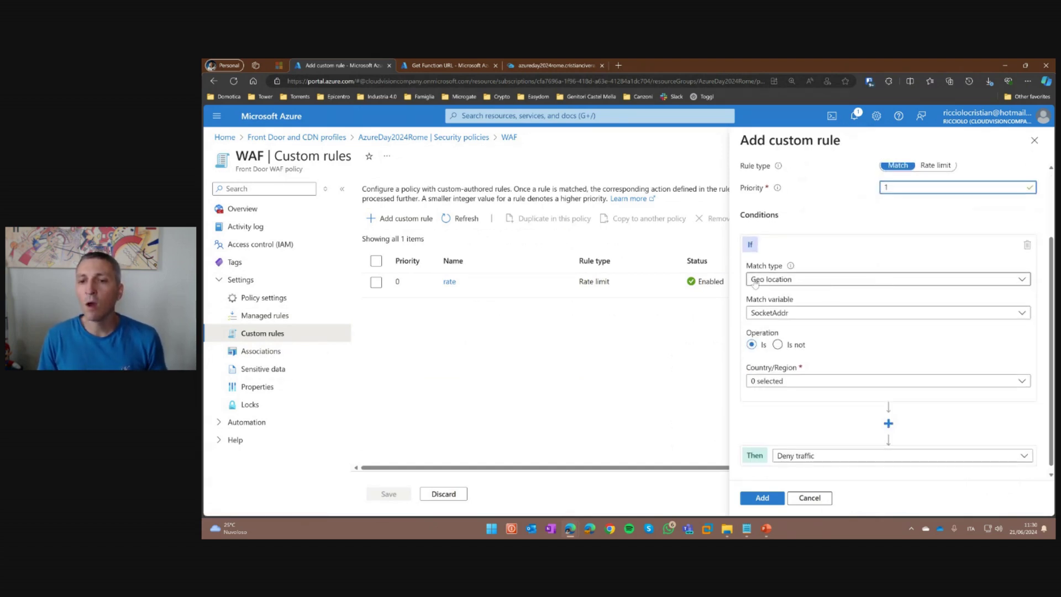
pyautogui.click(808, 281)
pyautogui.click(821, 313)
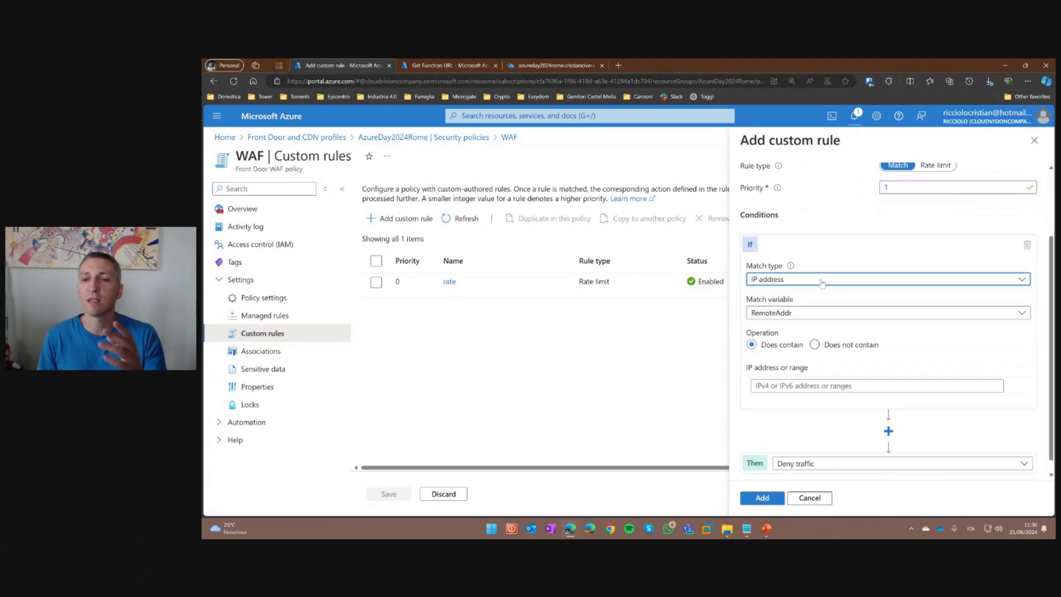
pyautogui.scroll(-1, 838, 342)
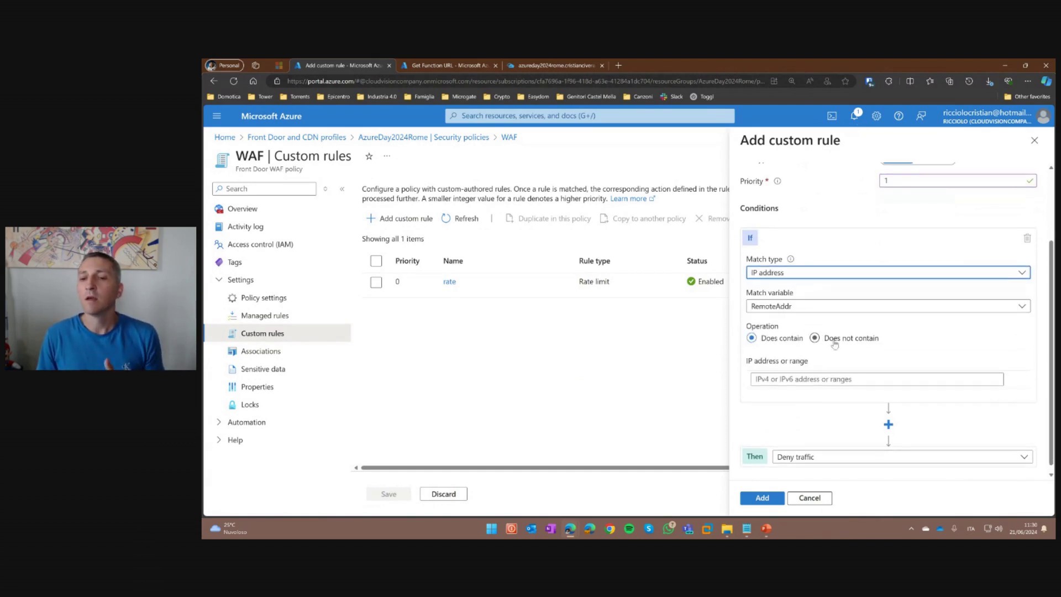
# - Examine the actions available for the new custom rule without changing the selected one
pyautogui.click(824, 451)
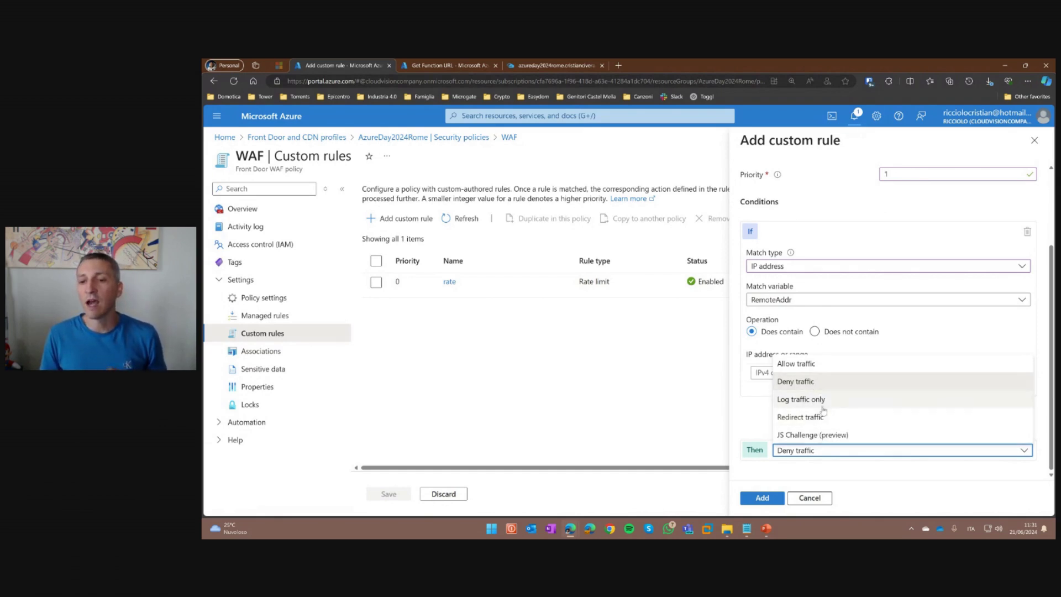
pyautogui.click(757, 418)
pyautogui.scroll(3, 840, 249)
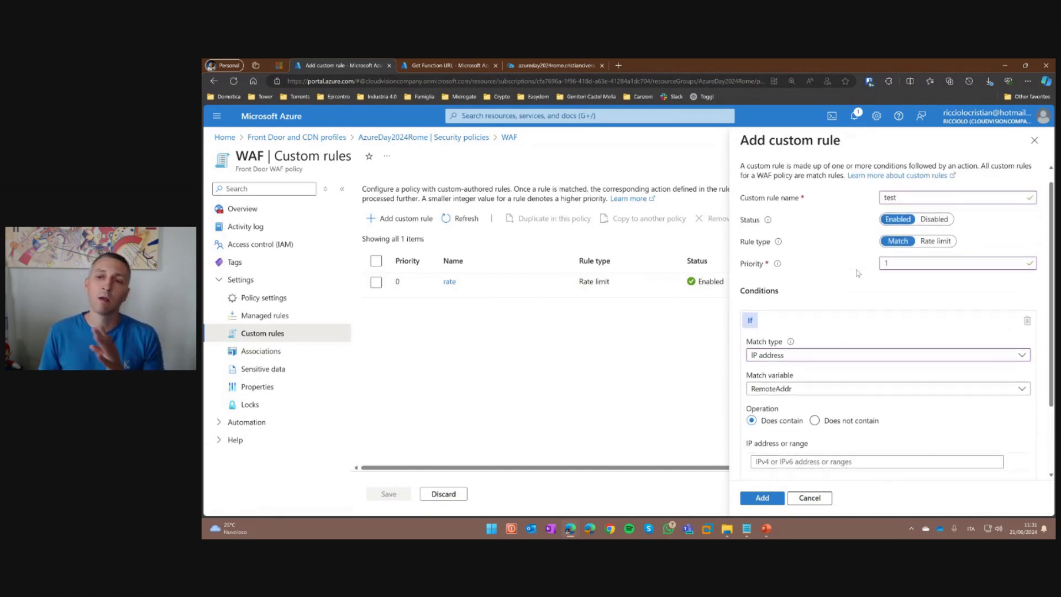
# - Set the match type of the custom rule's condition to Geo location and examine its match variable options
pyautogui.scroll(-2, 815, 311)
pyautogui.click(815, 311)
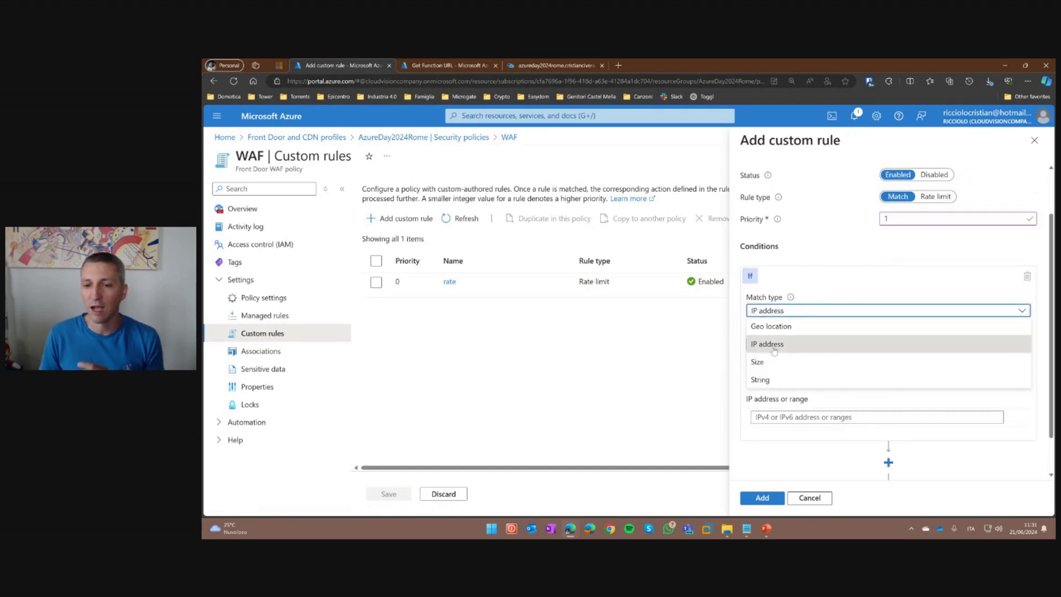
pyautogui.click(796, 327)
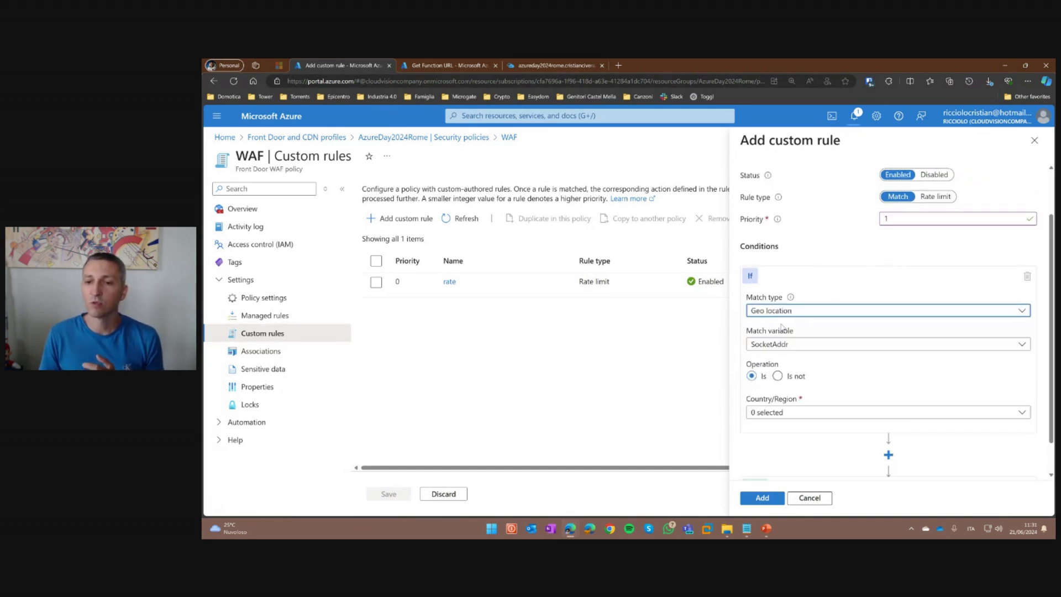
pyautogui.scroll(2, 831, 322)
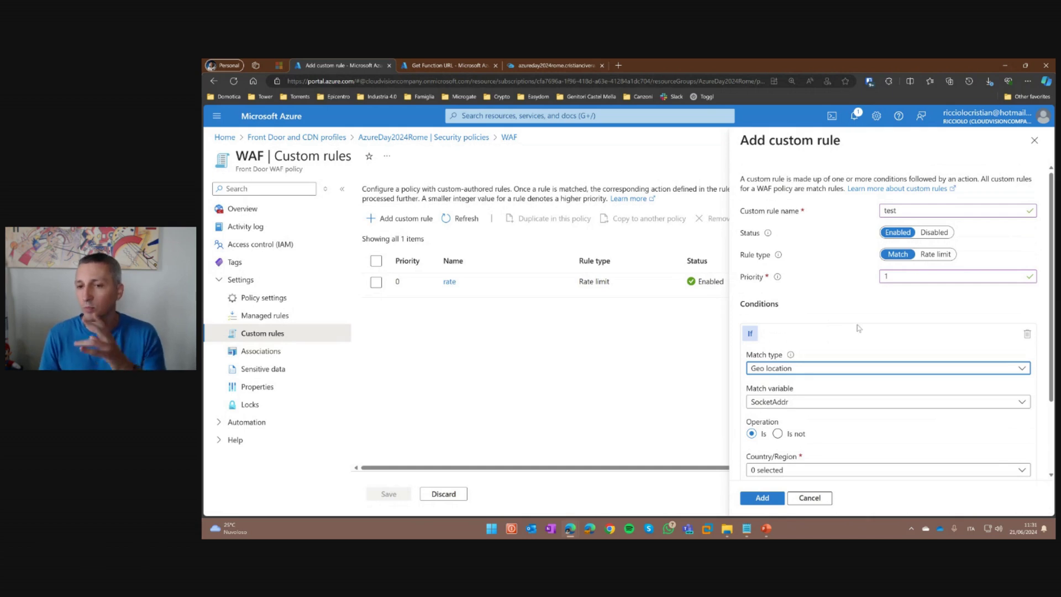
pyautogui.scroll(-3, 860, 329)
pyautogui.click(785, 312)
pyautogui.click(774, 328)
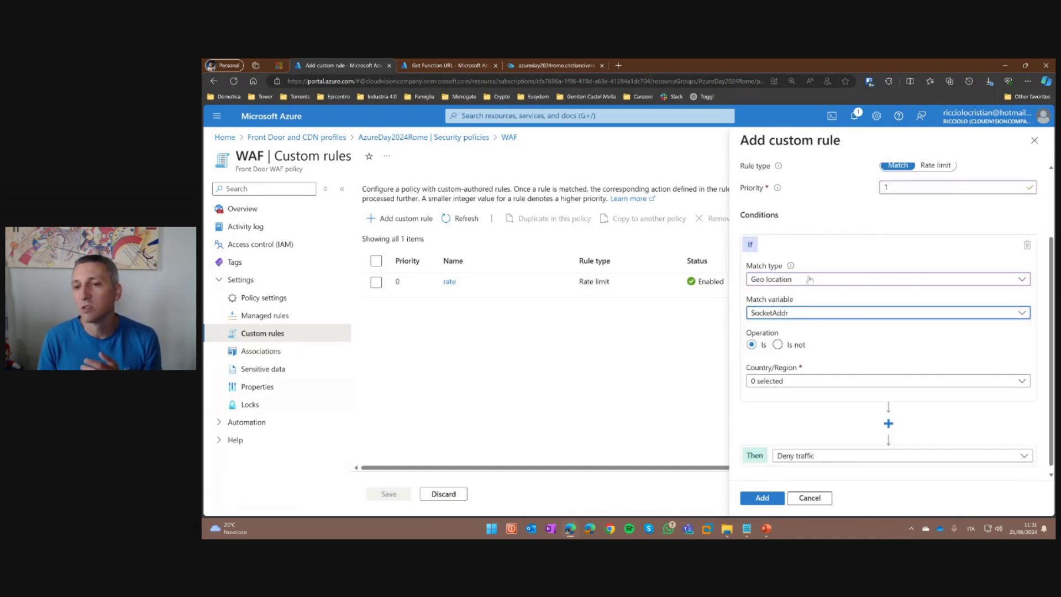
# - Set the condition's match type to String, review its match variables and fields, and discard the new custom rule
pyautogui.click(796, 279)
pyautogui.click(773, 348)
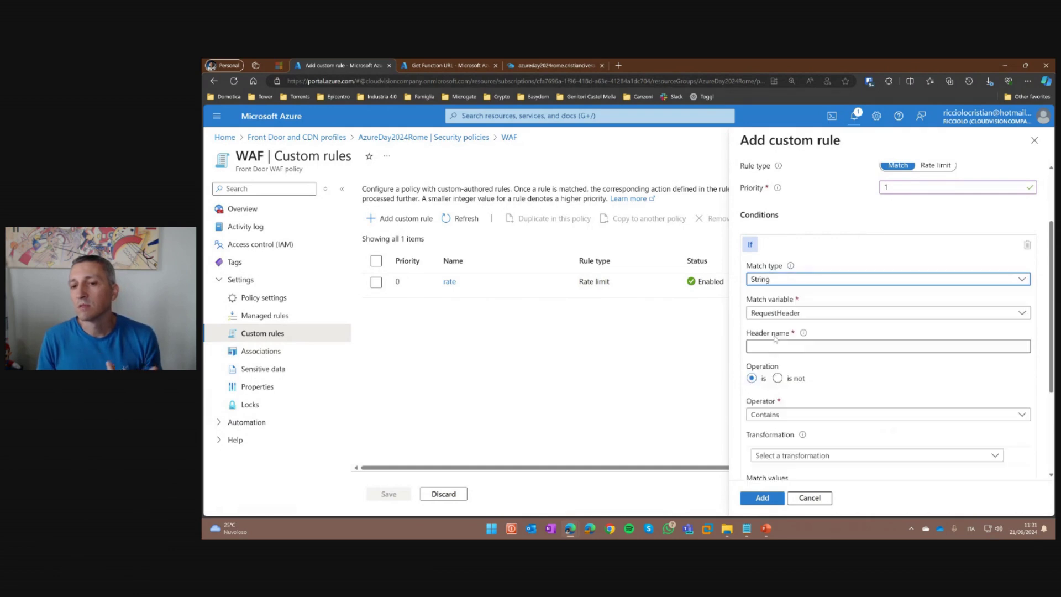
pyautogui.click(810, 313)
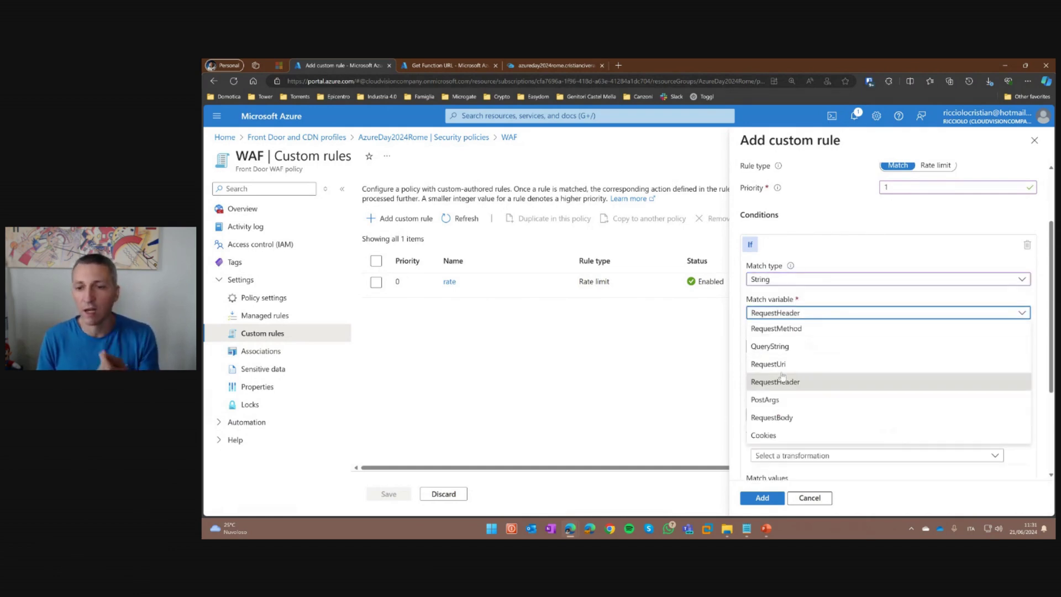
pyautogui.click(801, 313)
pyautogui.scroll(-3, 794, 407)
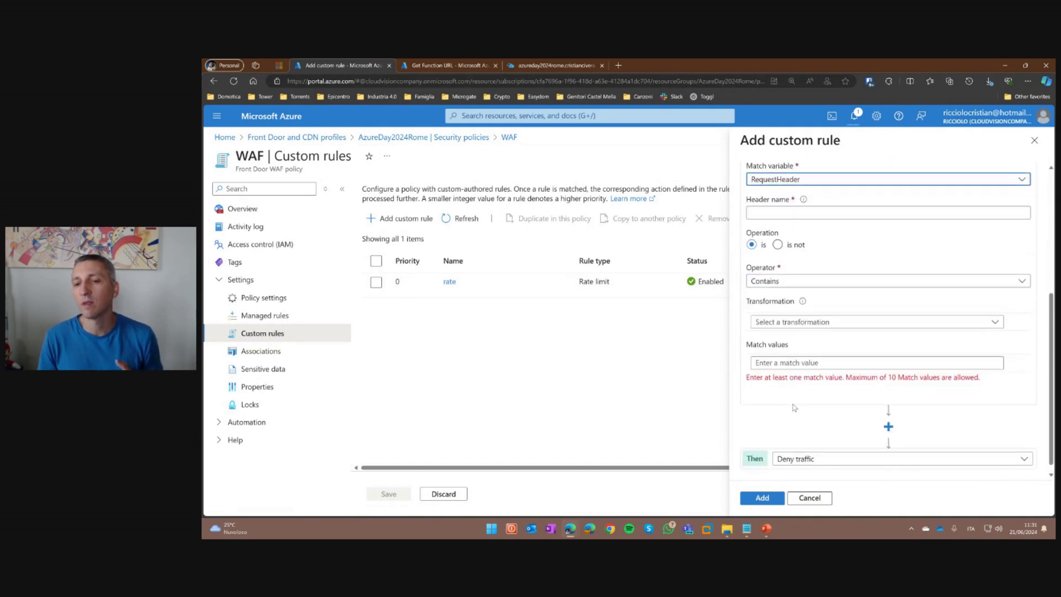
pyautogui.scroll(2, 794, 408)
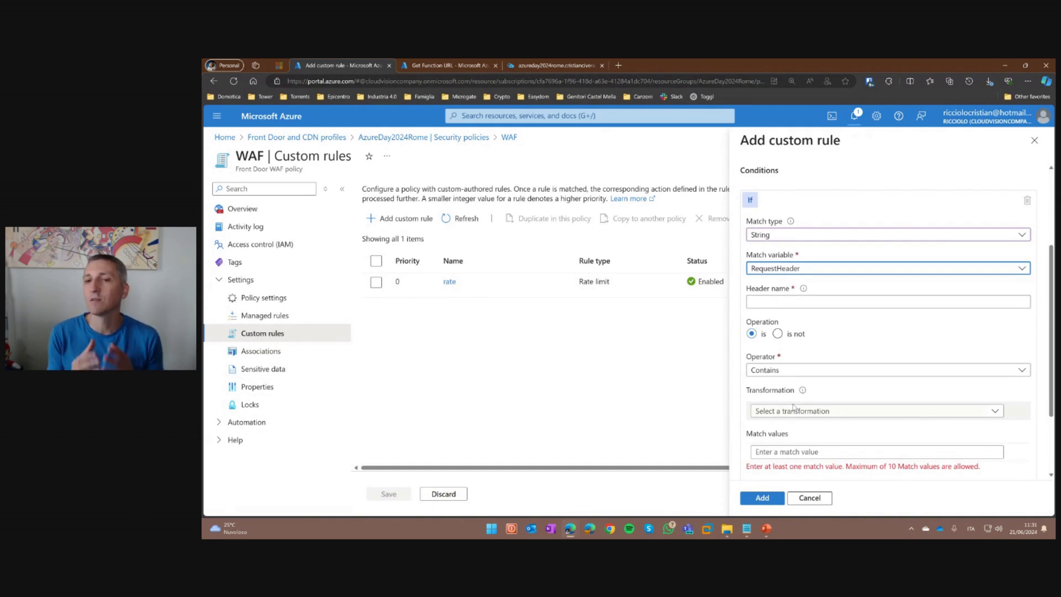
pyautogui.click(810, 498)
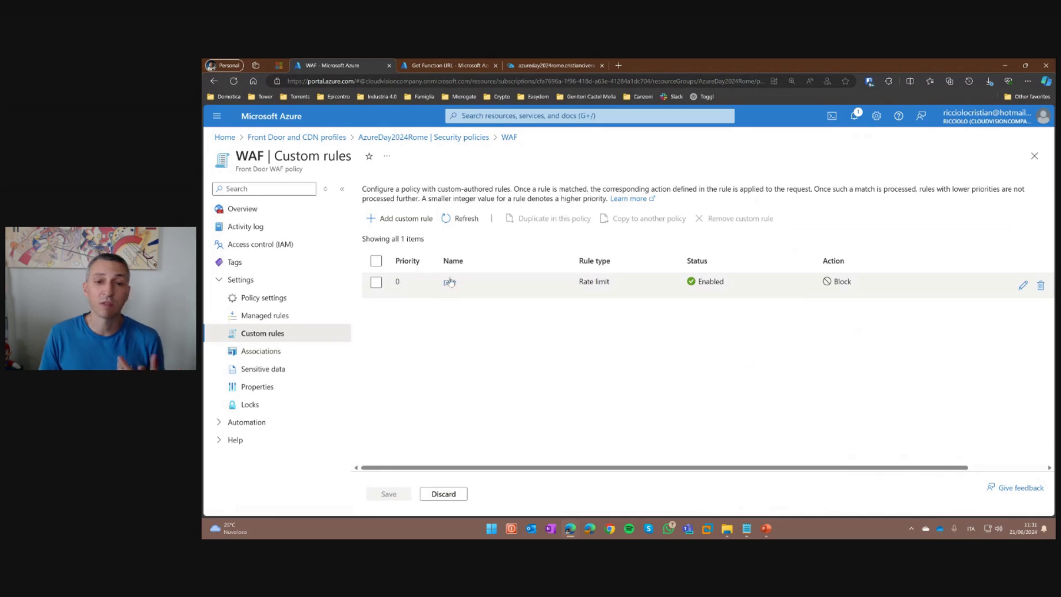
# - Open the custom rule "rate" for editing and examine its rate limit duration, threshold, condition and action
pyautogui.click(1023, 286)
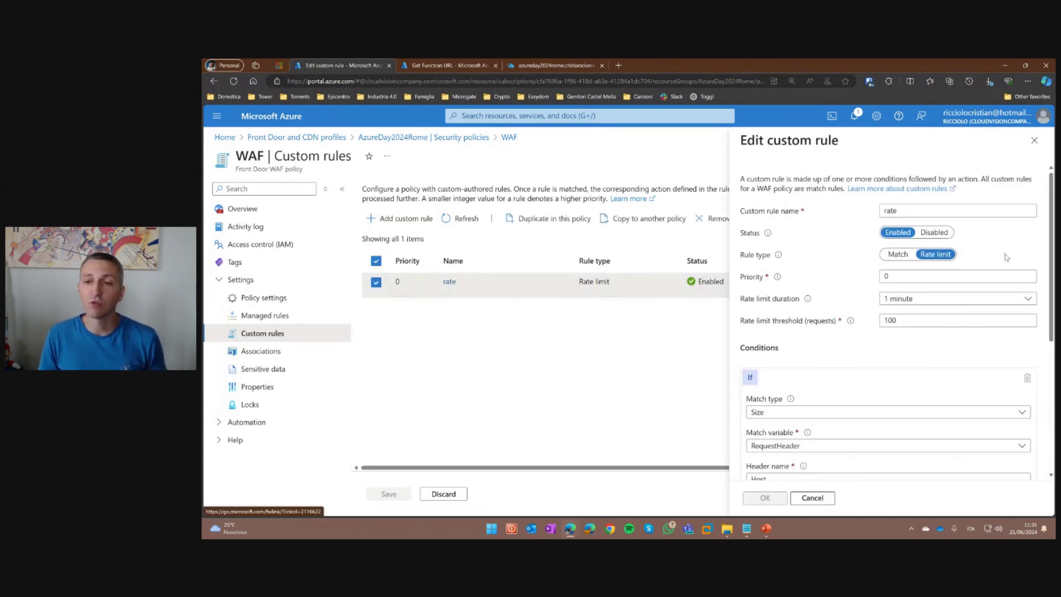
pyautogui.scroll(-1, 1021, 256)
pyautogui.scroll(-3, 1022, 256)
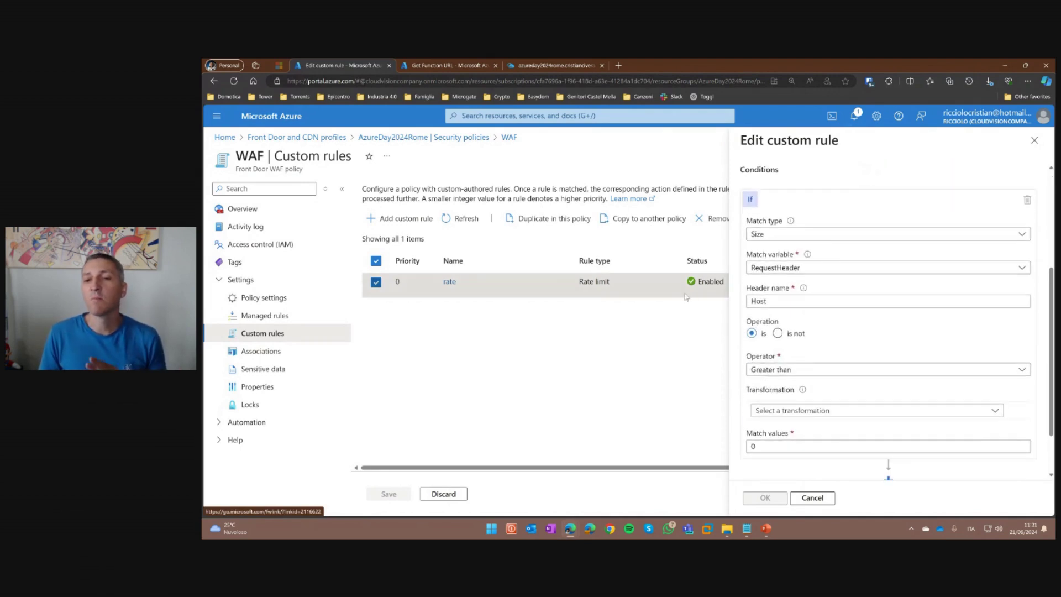
pyautogui.scroll(-1, 795, 338)
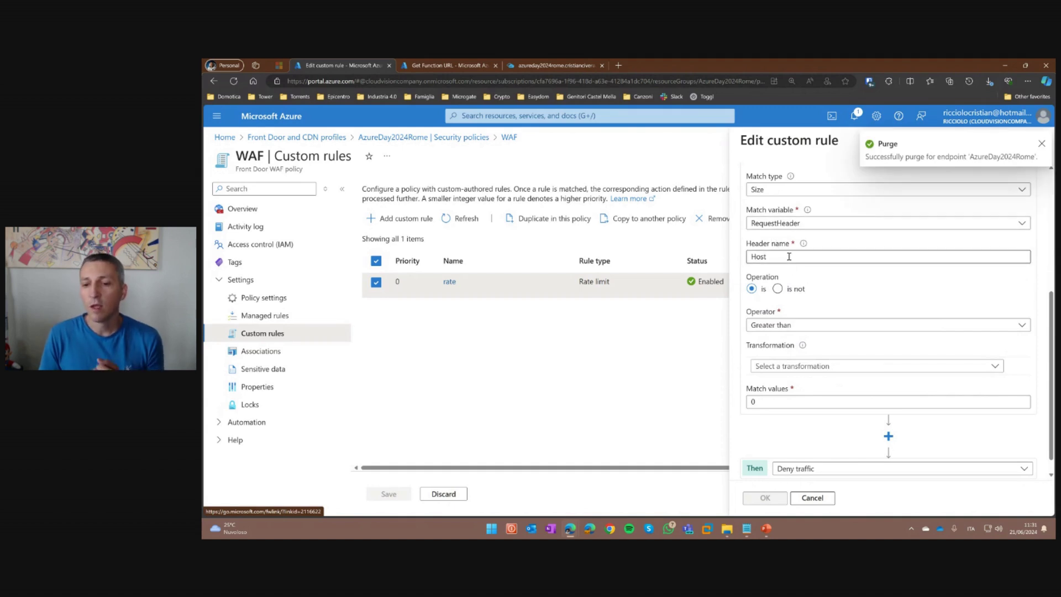
pyautogui.scroll(-1, 793, 381)
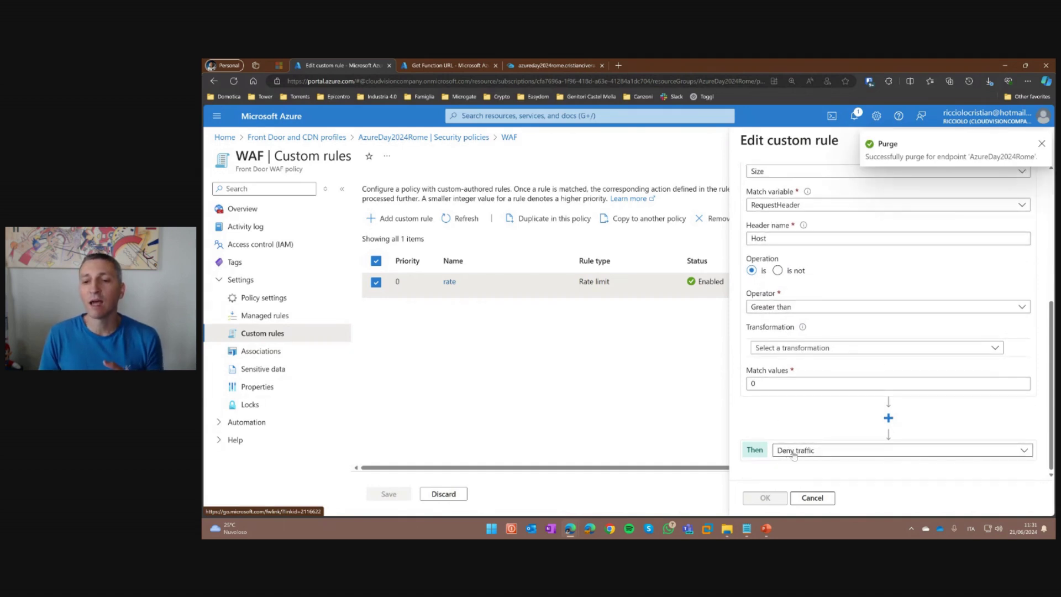
pyautogui.scroll(5, 801, 409)
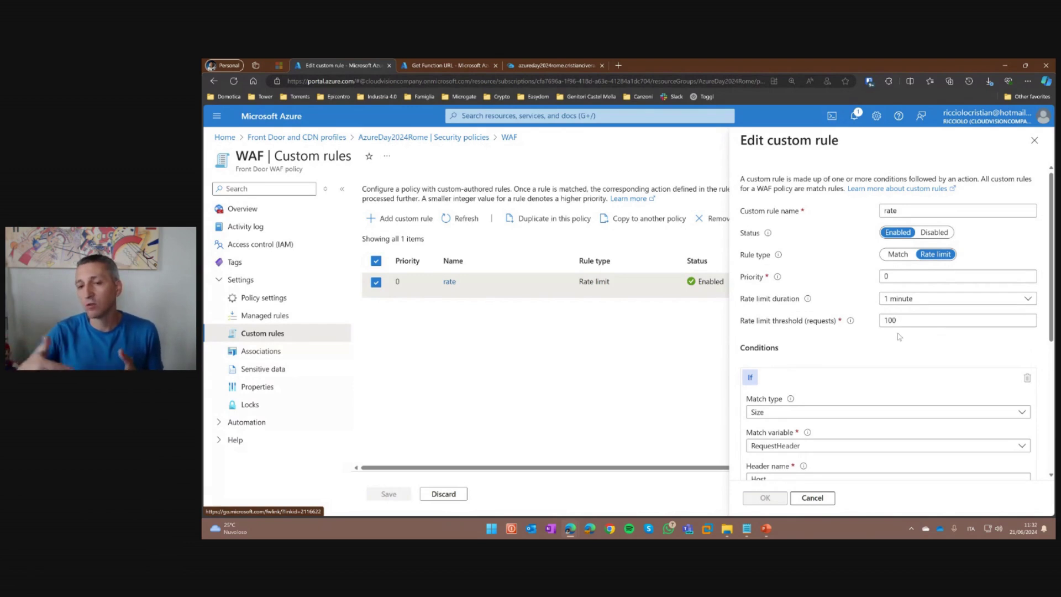
pyautogui.scroll(-5, 899, 336)
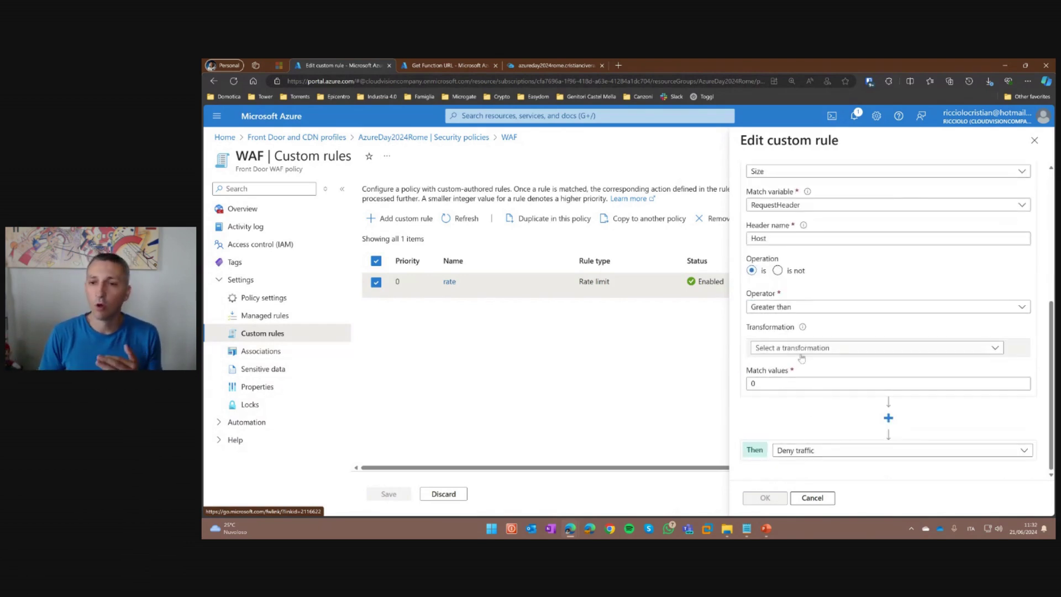
pyautogui.scroll(3, 802, 358)
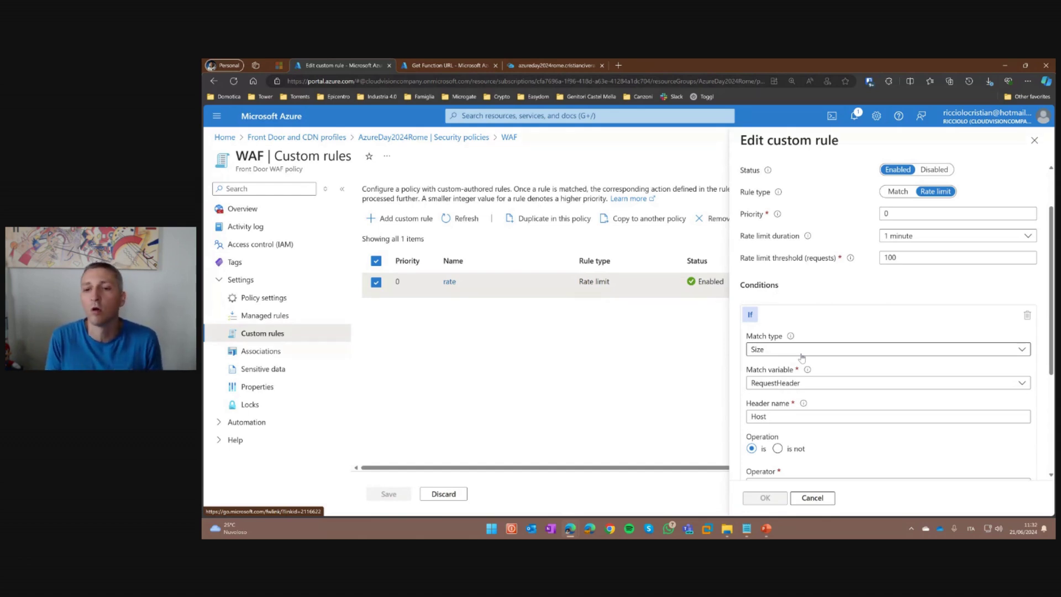
pyautogui.scroll(-3, 829, 387)
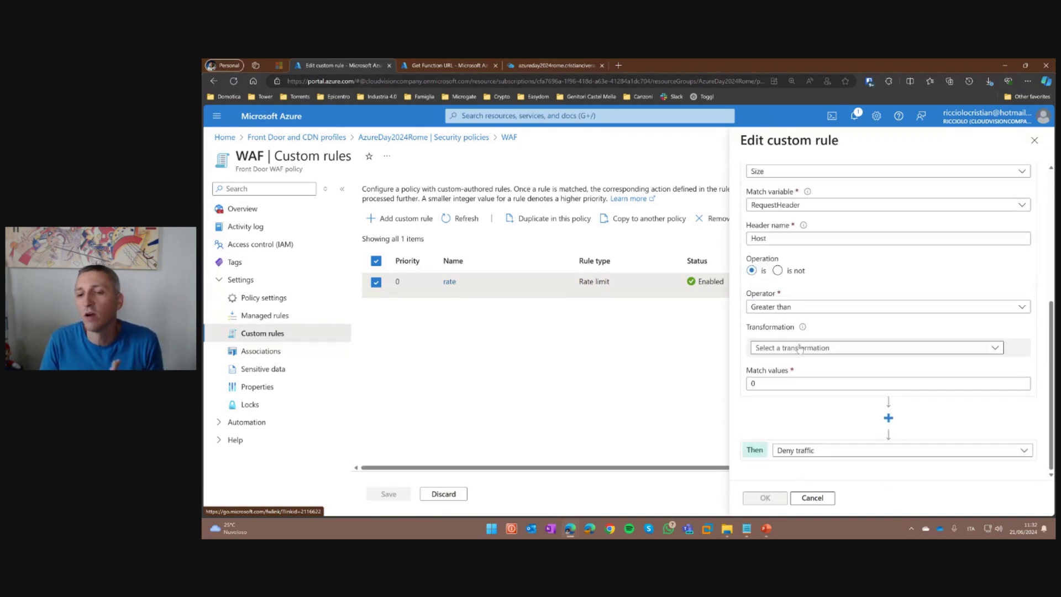
# - Examine the actions available for the "rate" custom rule without changing the selected one
pyautogui.click(849, 449)
pyautogui.click(746, 412)
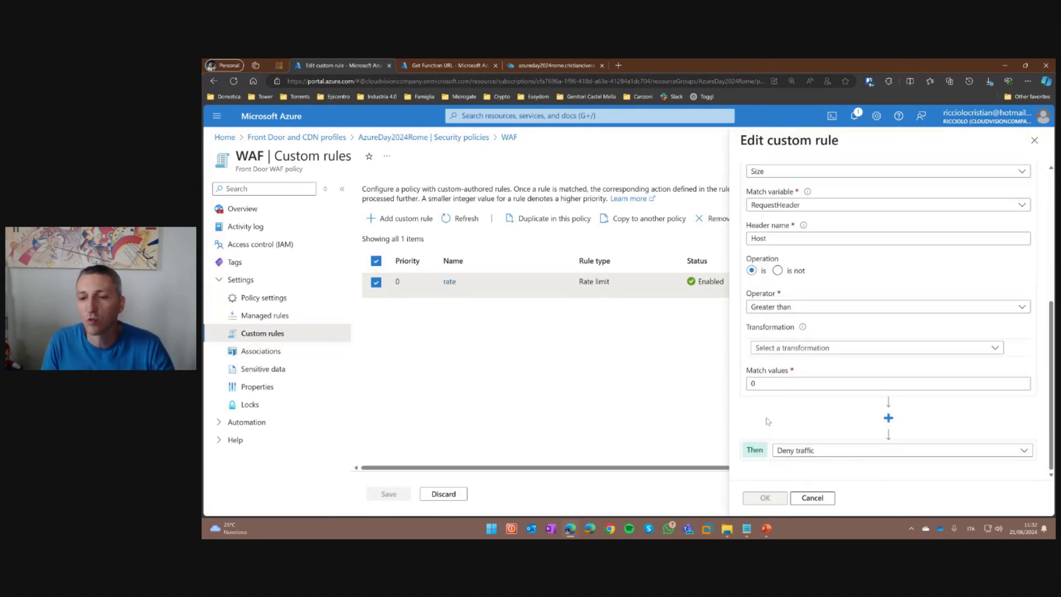
pyautogui.click(812, 450)
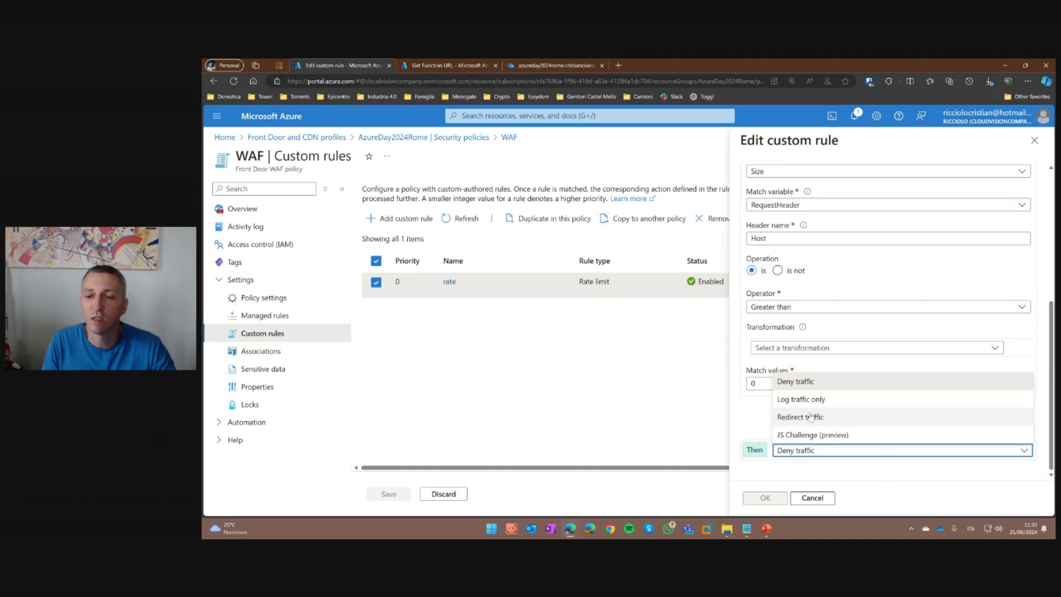
pyautogui.click(741, 407)
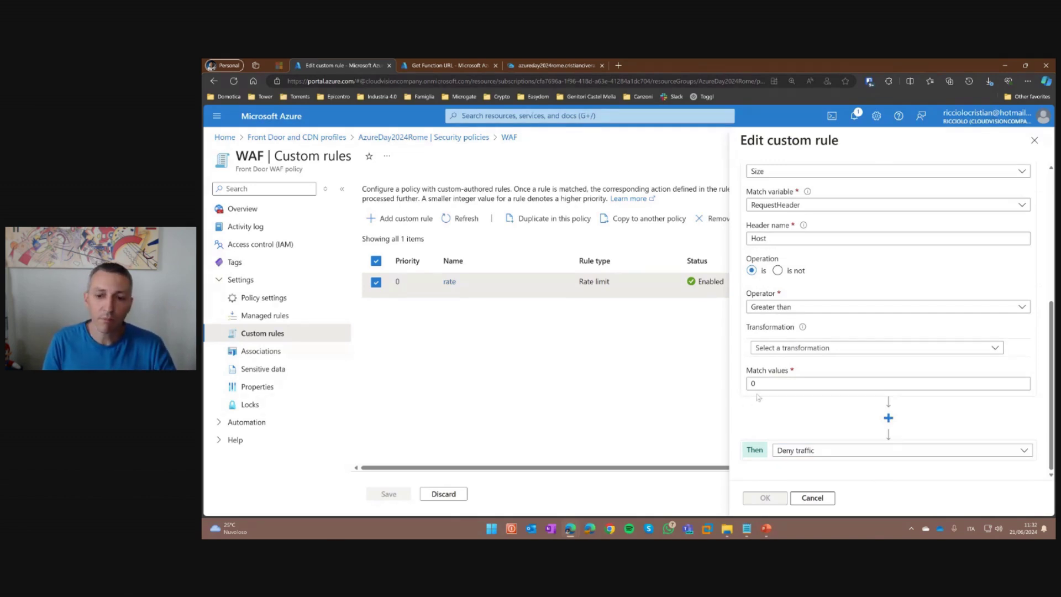
# - Switch to the PowerPoint slide show and advance from the "Sicurezza" slide to the closing "Thank you!" slide
pyautogui.moveTo(767, 528)
pyautogui.click(801, 489)
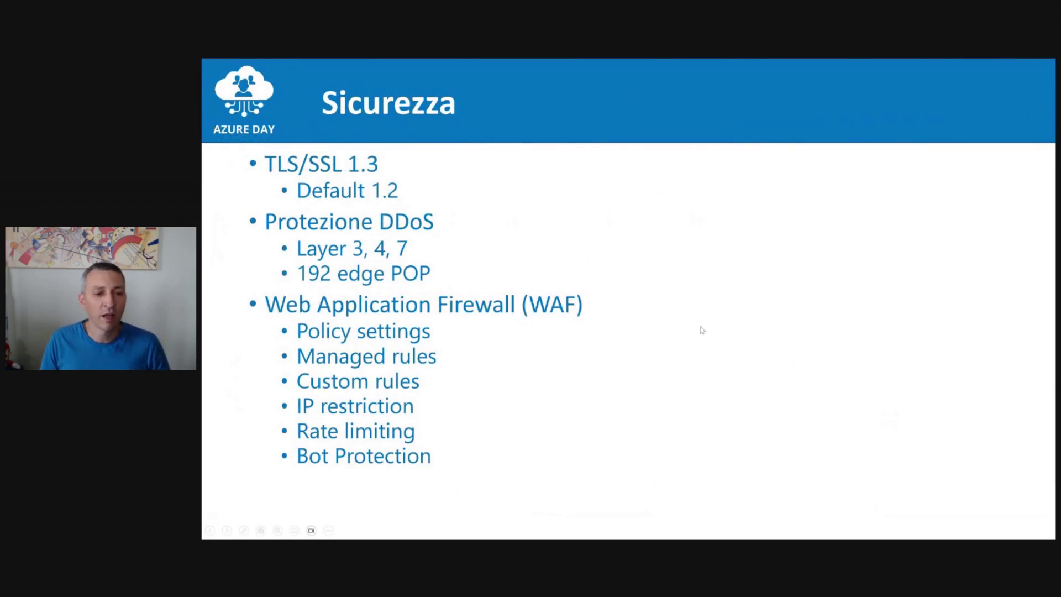
pyautogui.click(740, 334)
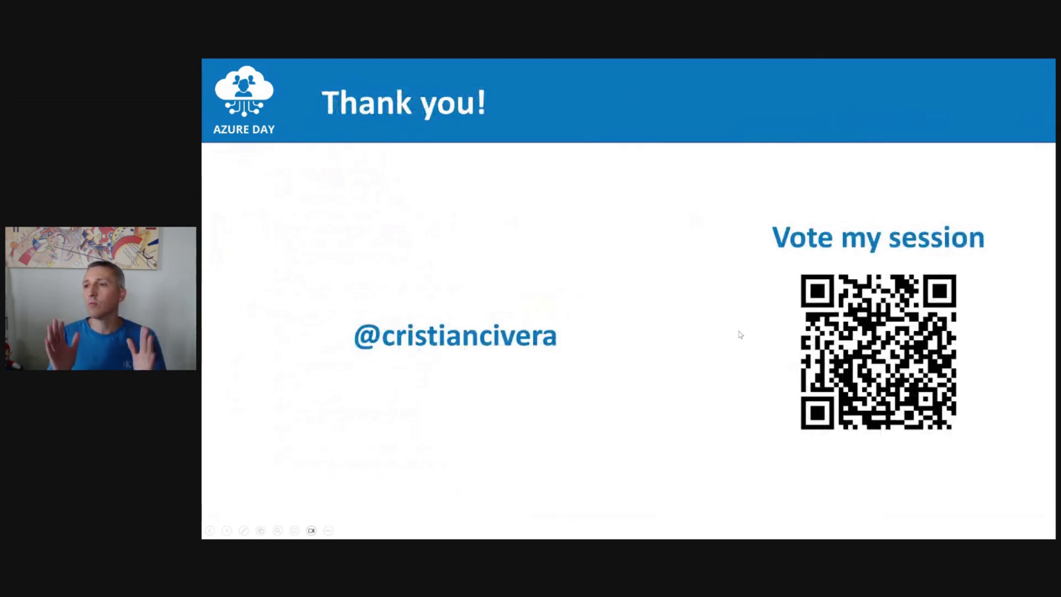